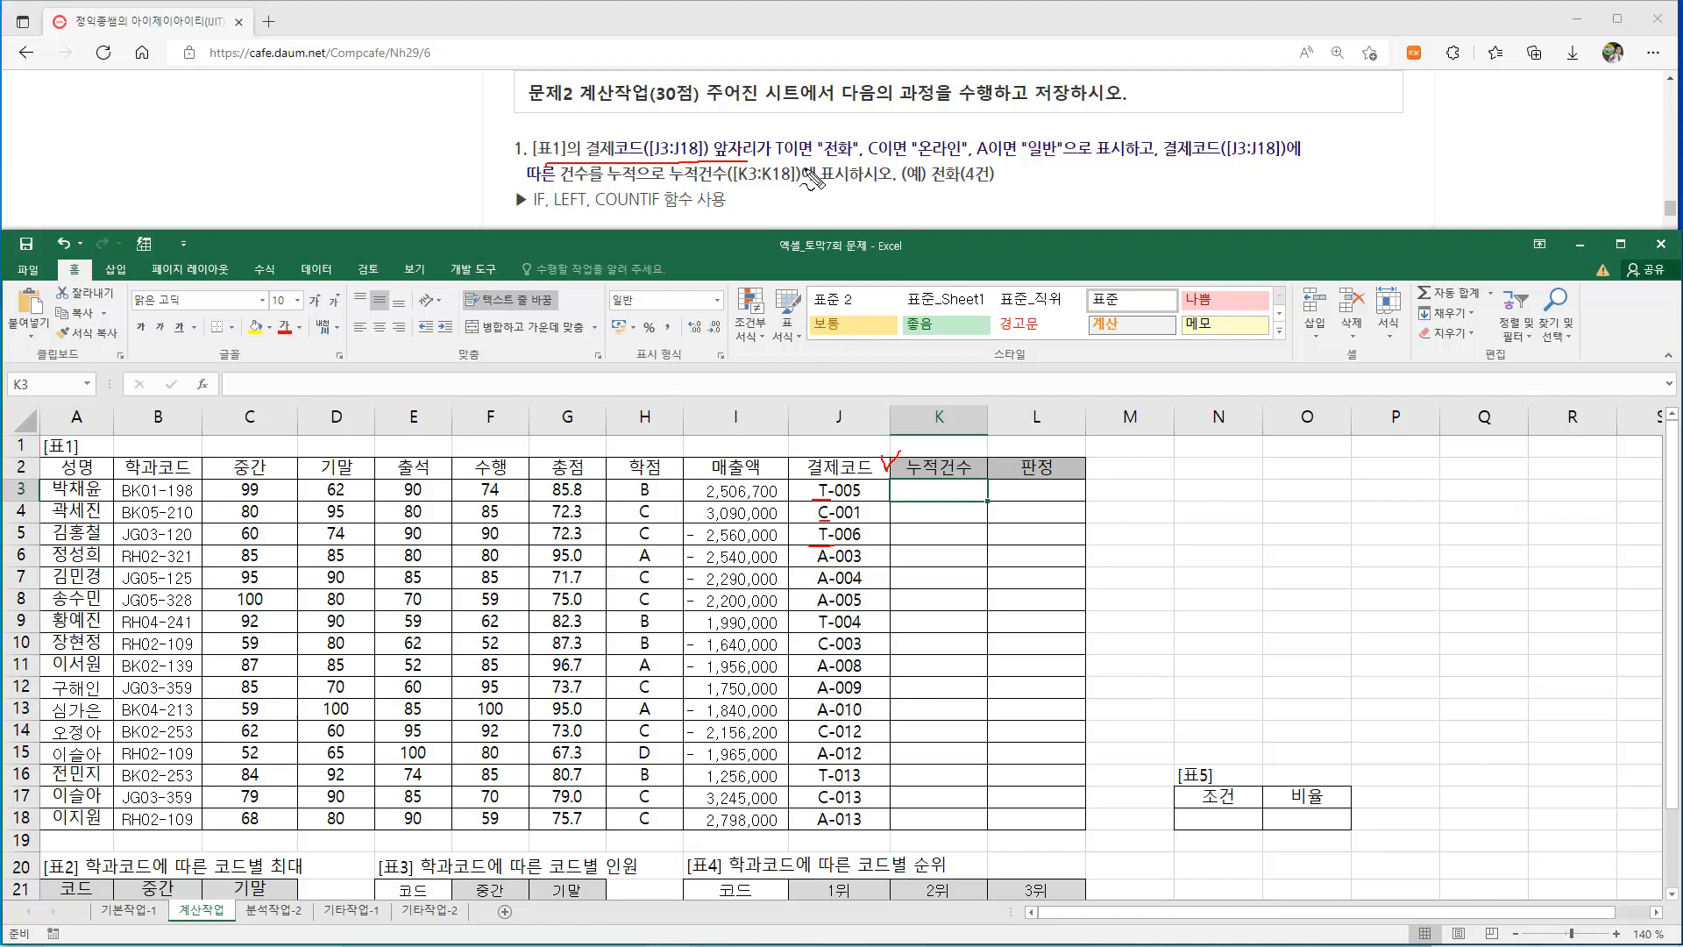
{"action": "left_click_drag", "start_coordinate": [780, 161], "coordinate": [1051, 162]}
{"action": "left_click_drag", "start_coordinate": [1175, 162], "coordinate": [1288, 161]}
{"action": "left_click_drag", "start_coordinate": [572, 185], "coordinate": [847, 186]}
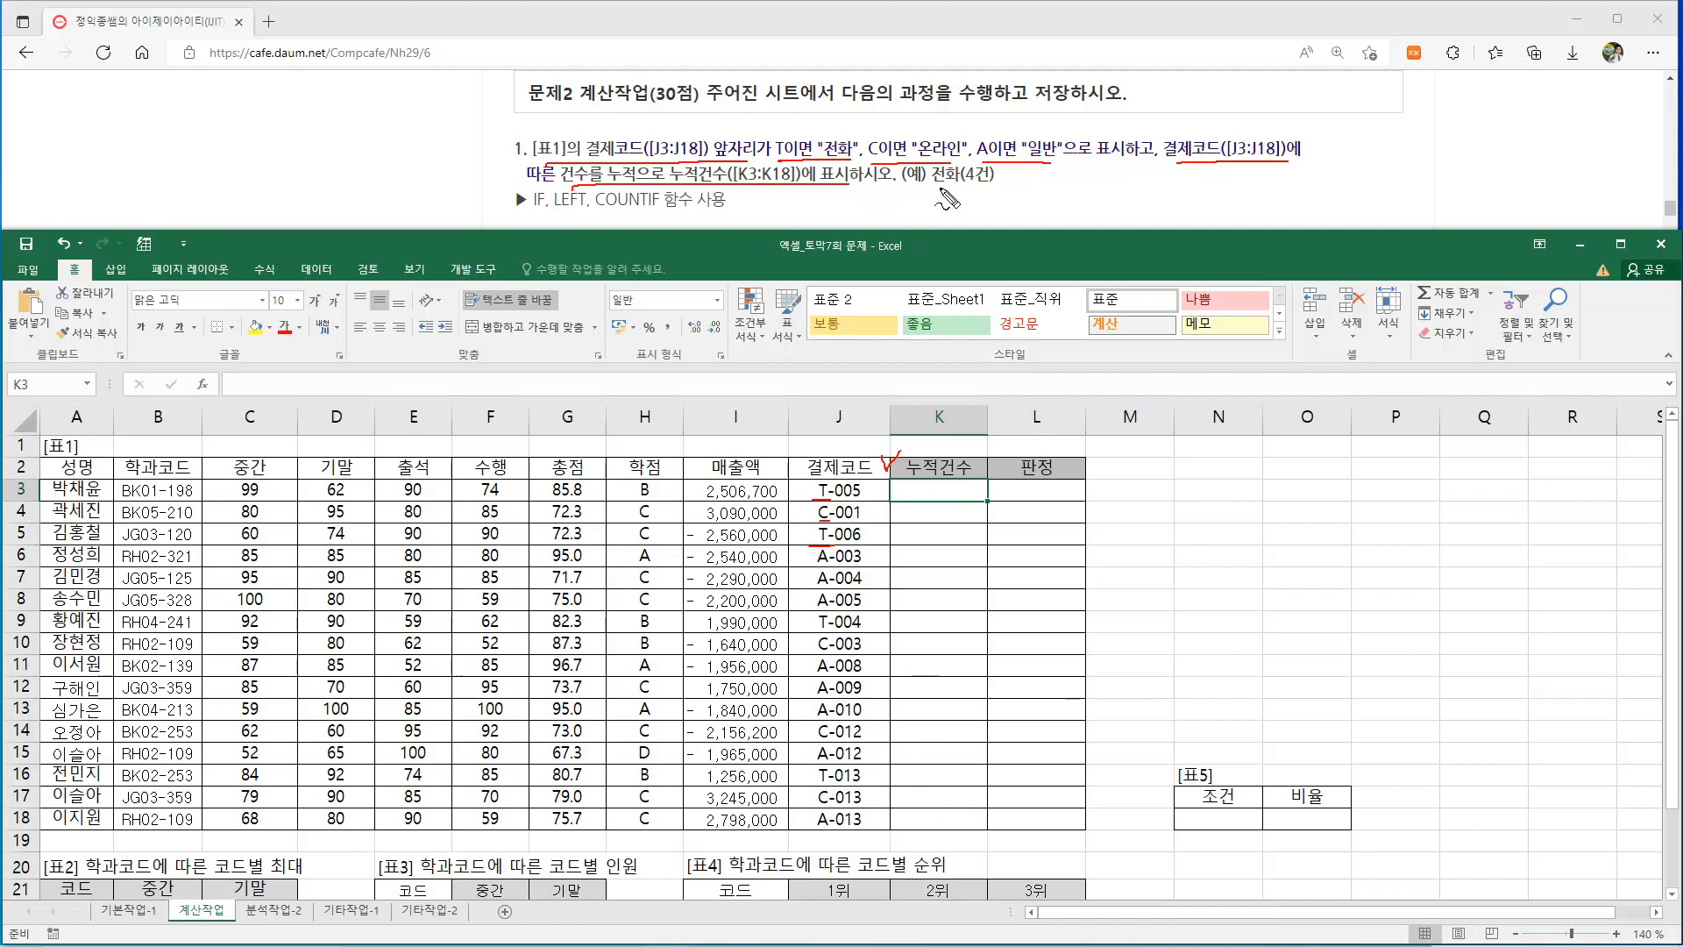
{"action": "left_click_drag", "start_coordinate": [919, 185], "coordinate": [988, 185]}
{"action": "left_click_drag", "start_coordinate": [533, 211], "coordinate": [653, 212]}
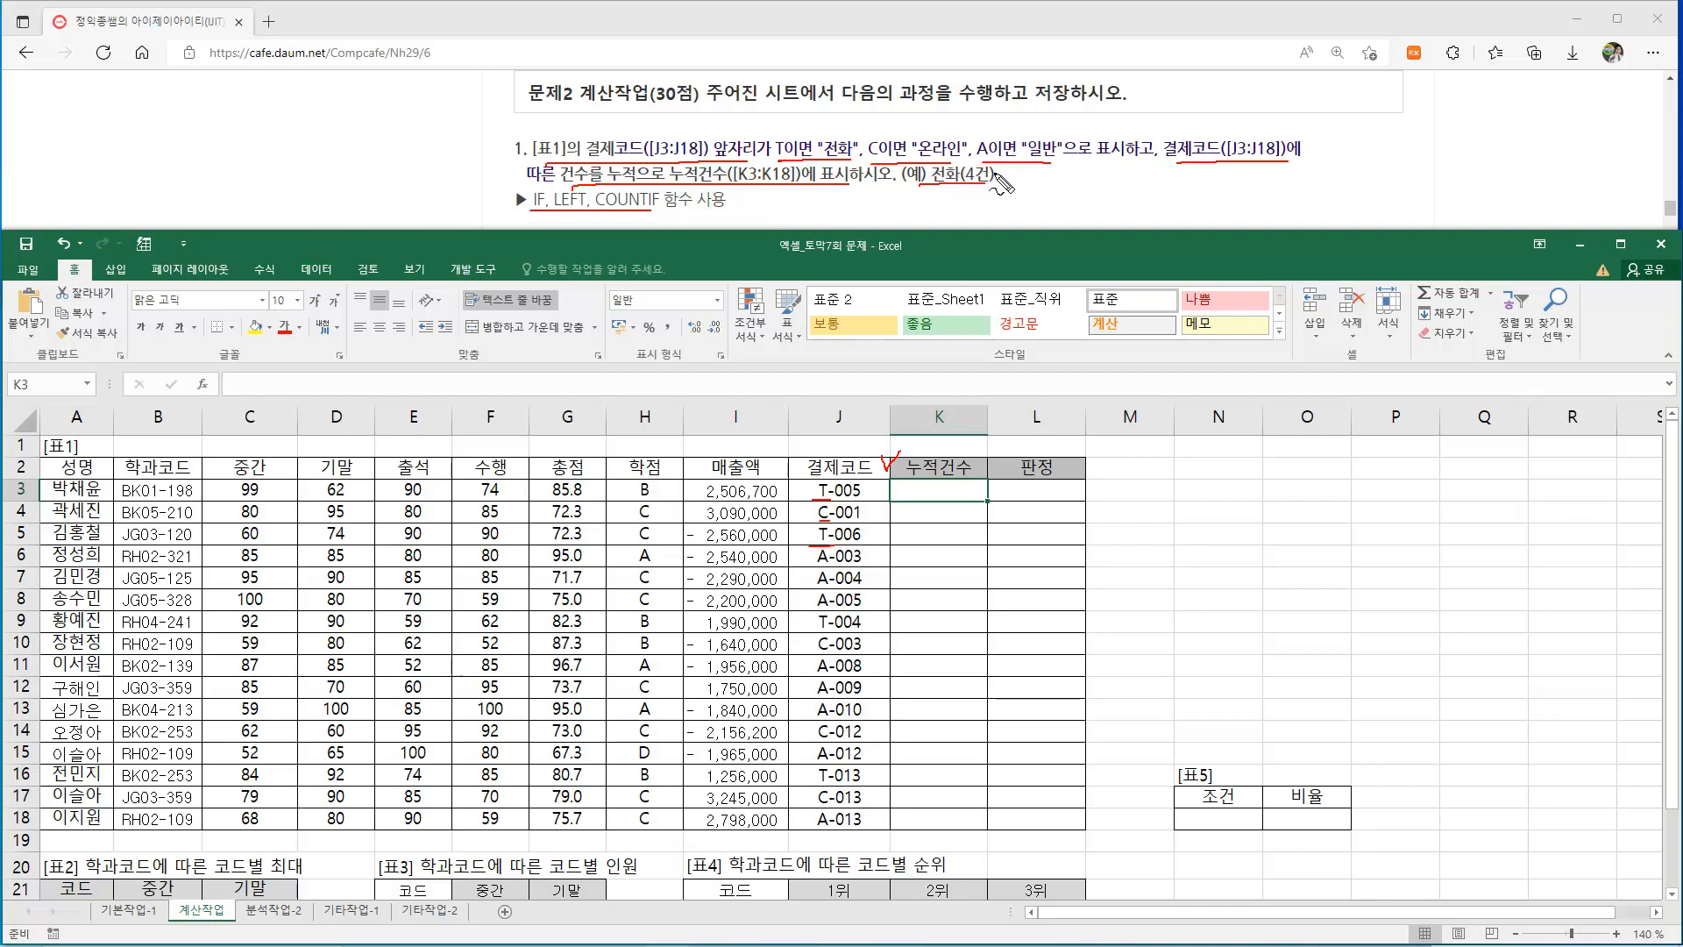
{"action": "key", "text": "Escape"}
Start an IF formula in K3 that tests whether the first character of J3 is "T" and returns "전화" if true.
{"action": "left_click", "coordinate": [917, 490]}
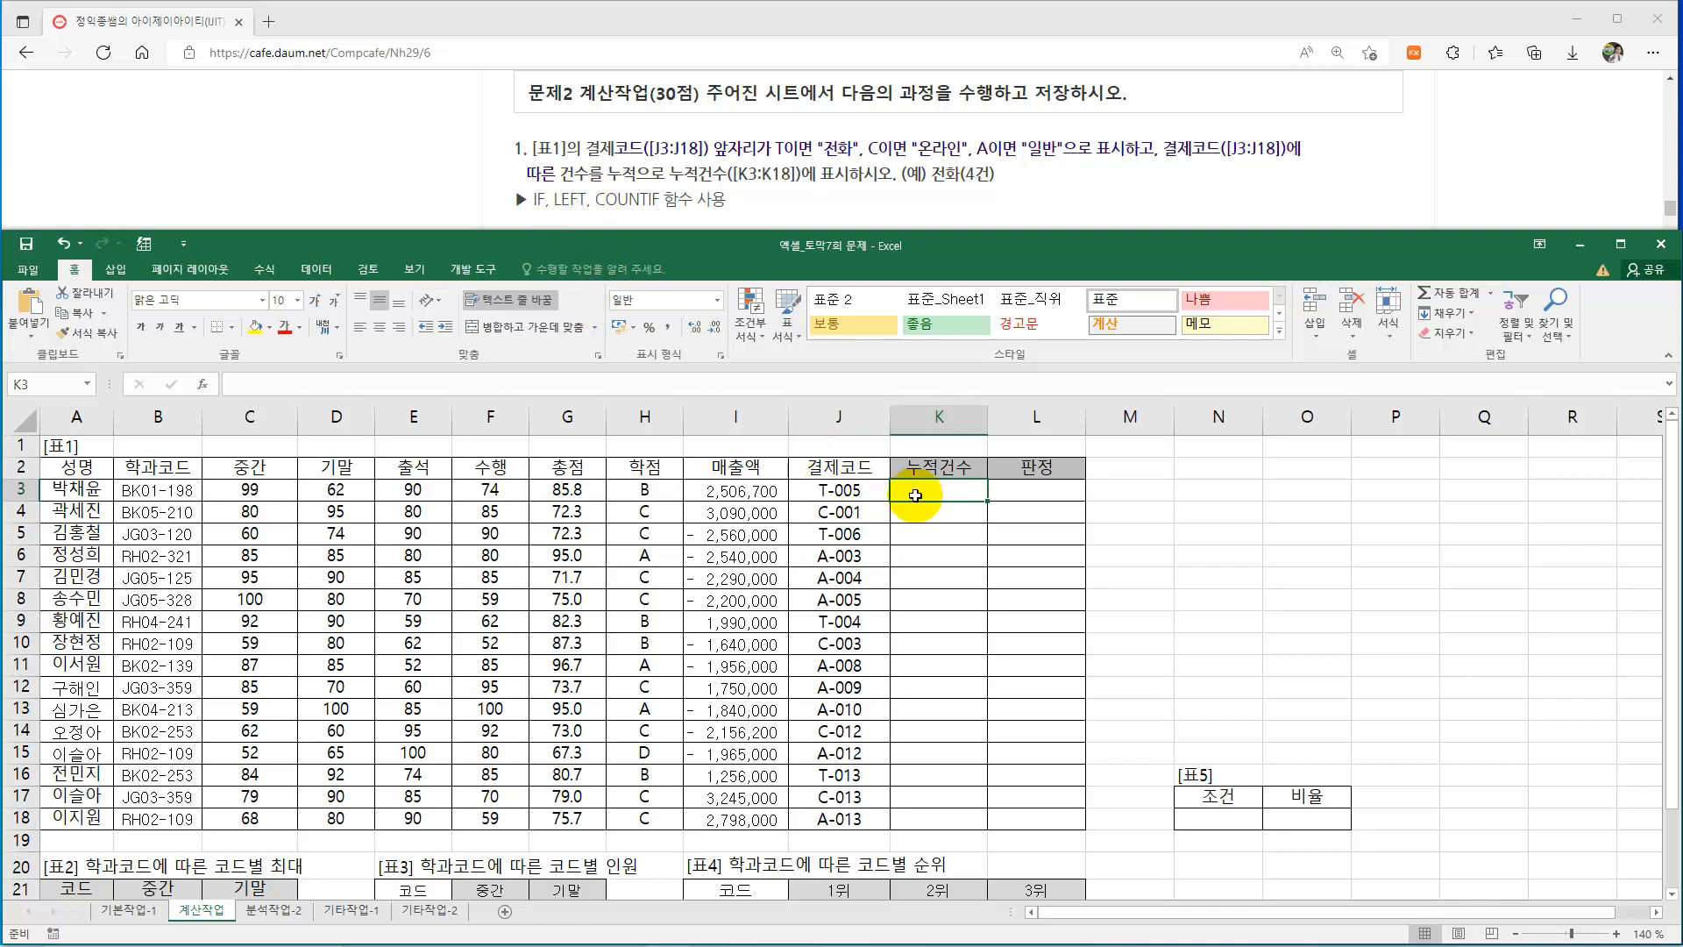
{"action": "type", "text": "="}
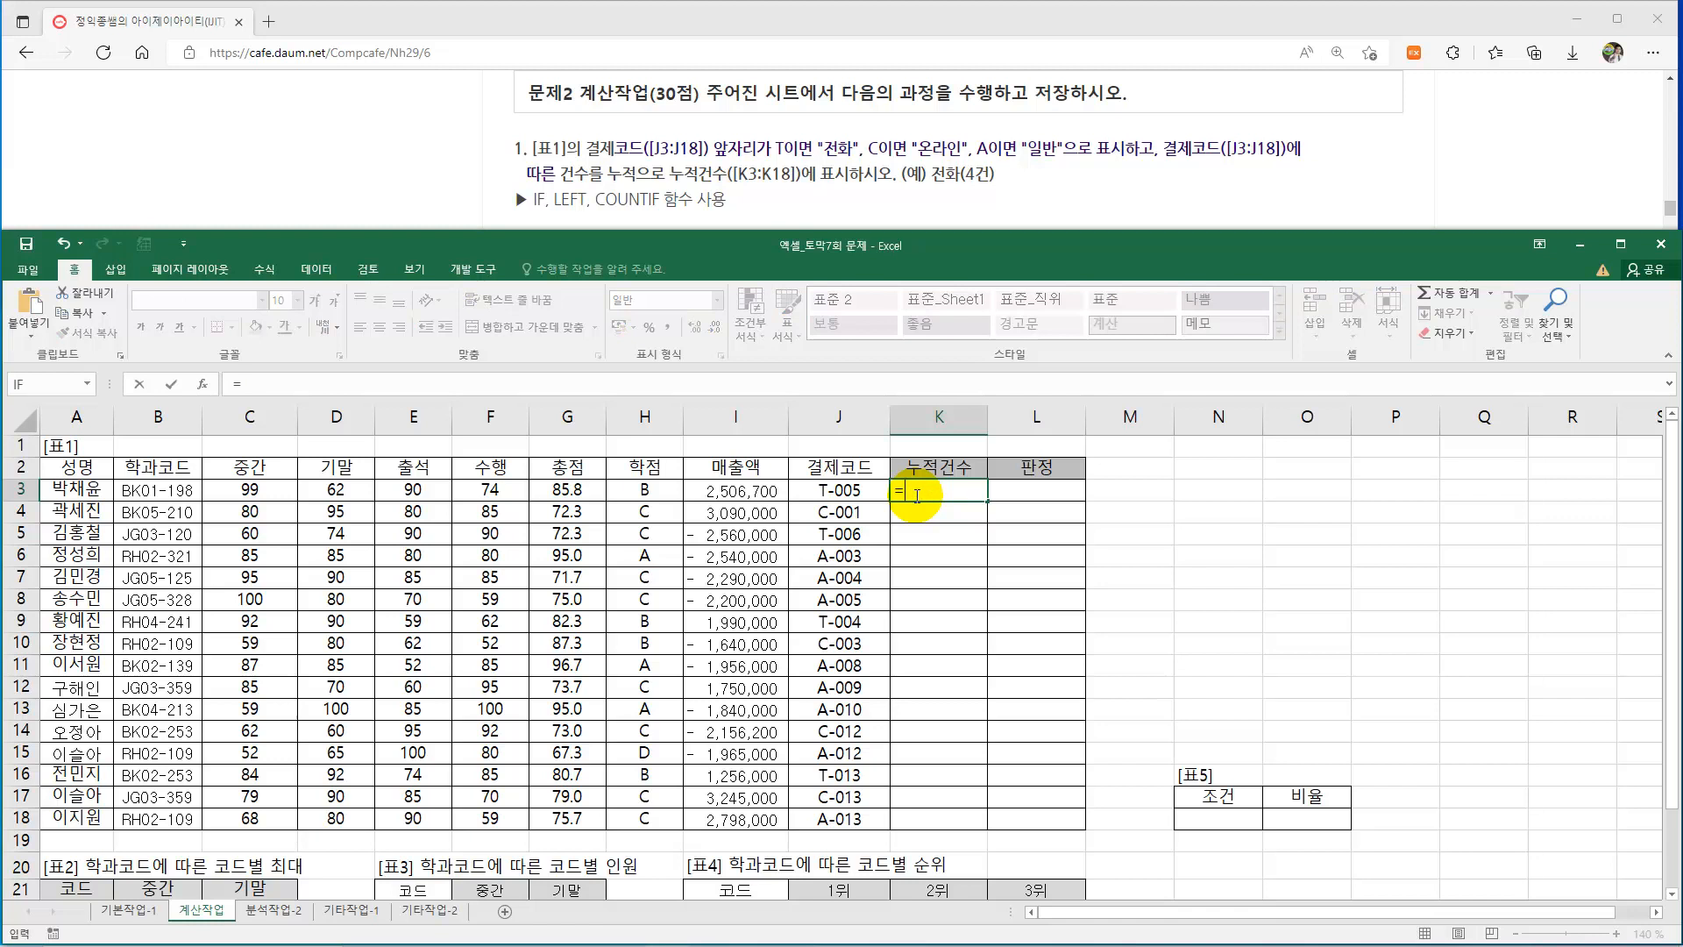
{"action": "type", "text": "ㅑㄹif("}
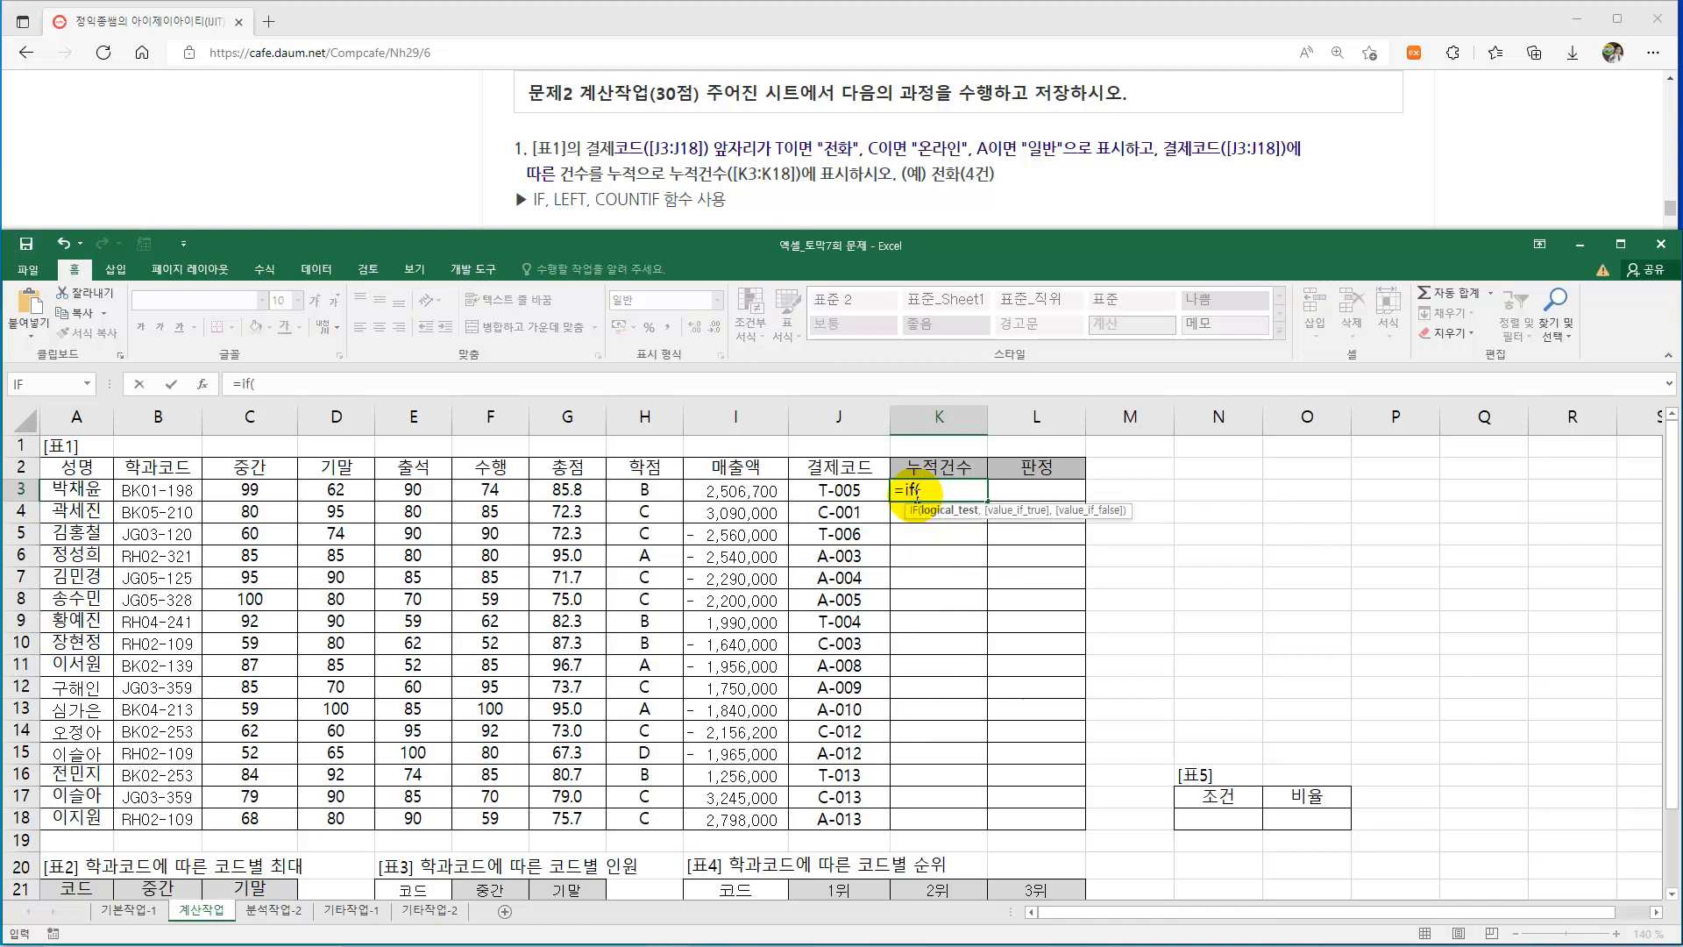
{"action": "type", "text": "left("}
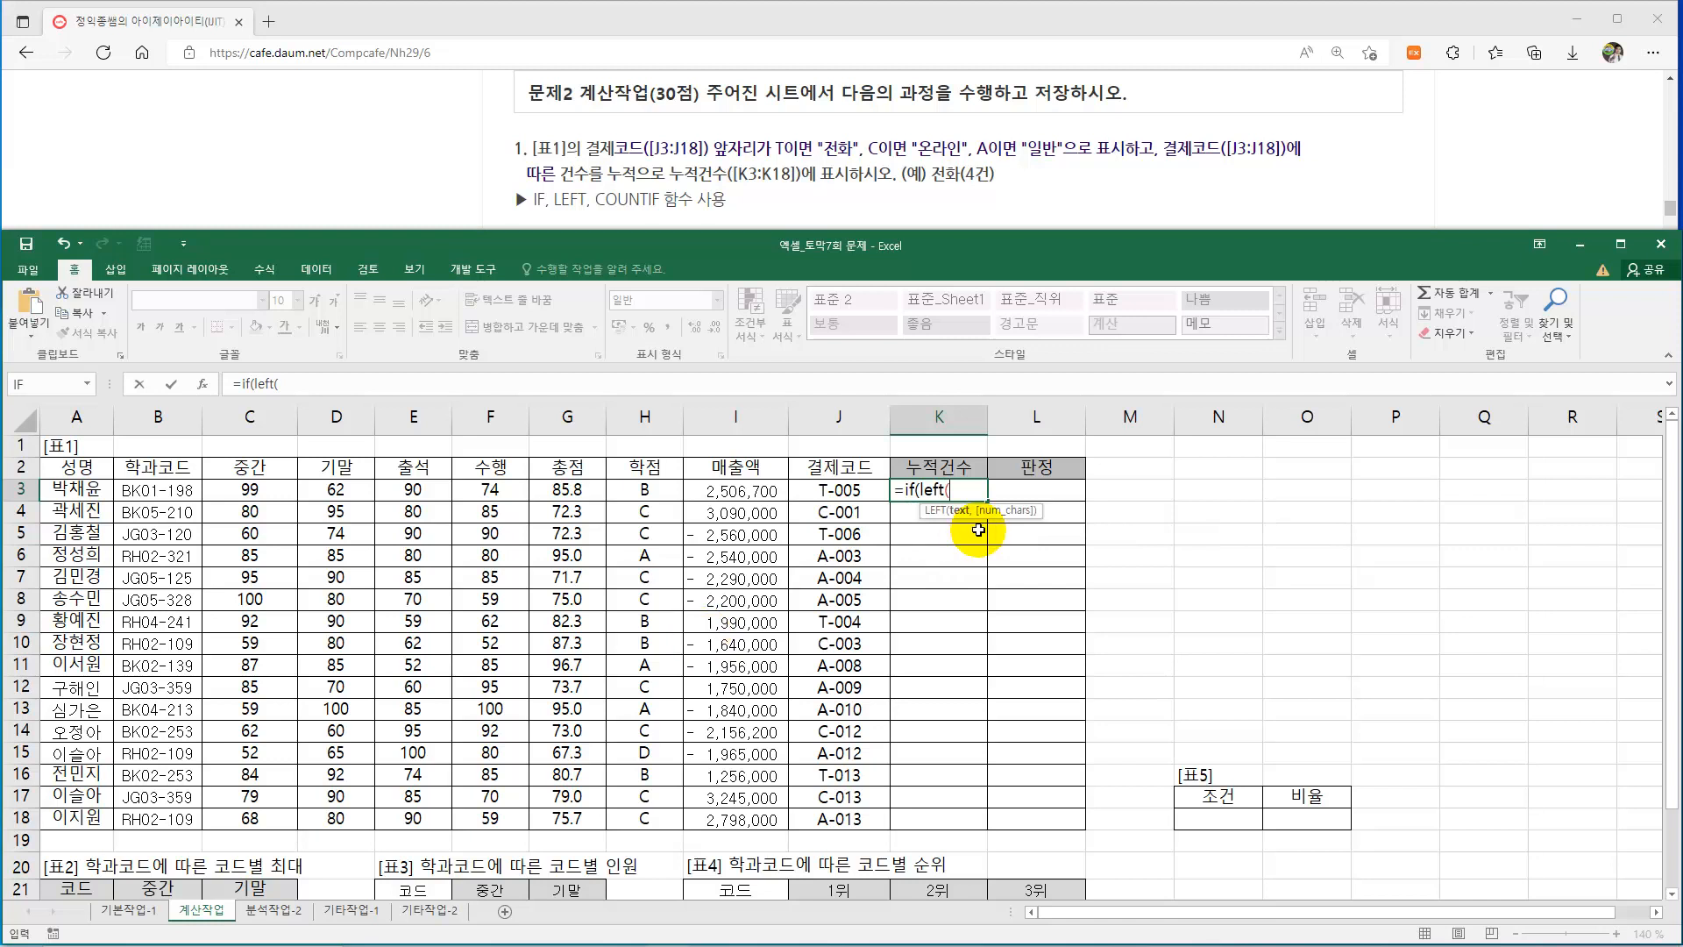
{"action": "left_click", "coordinate": [837, 491]}
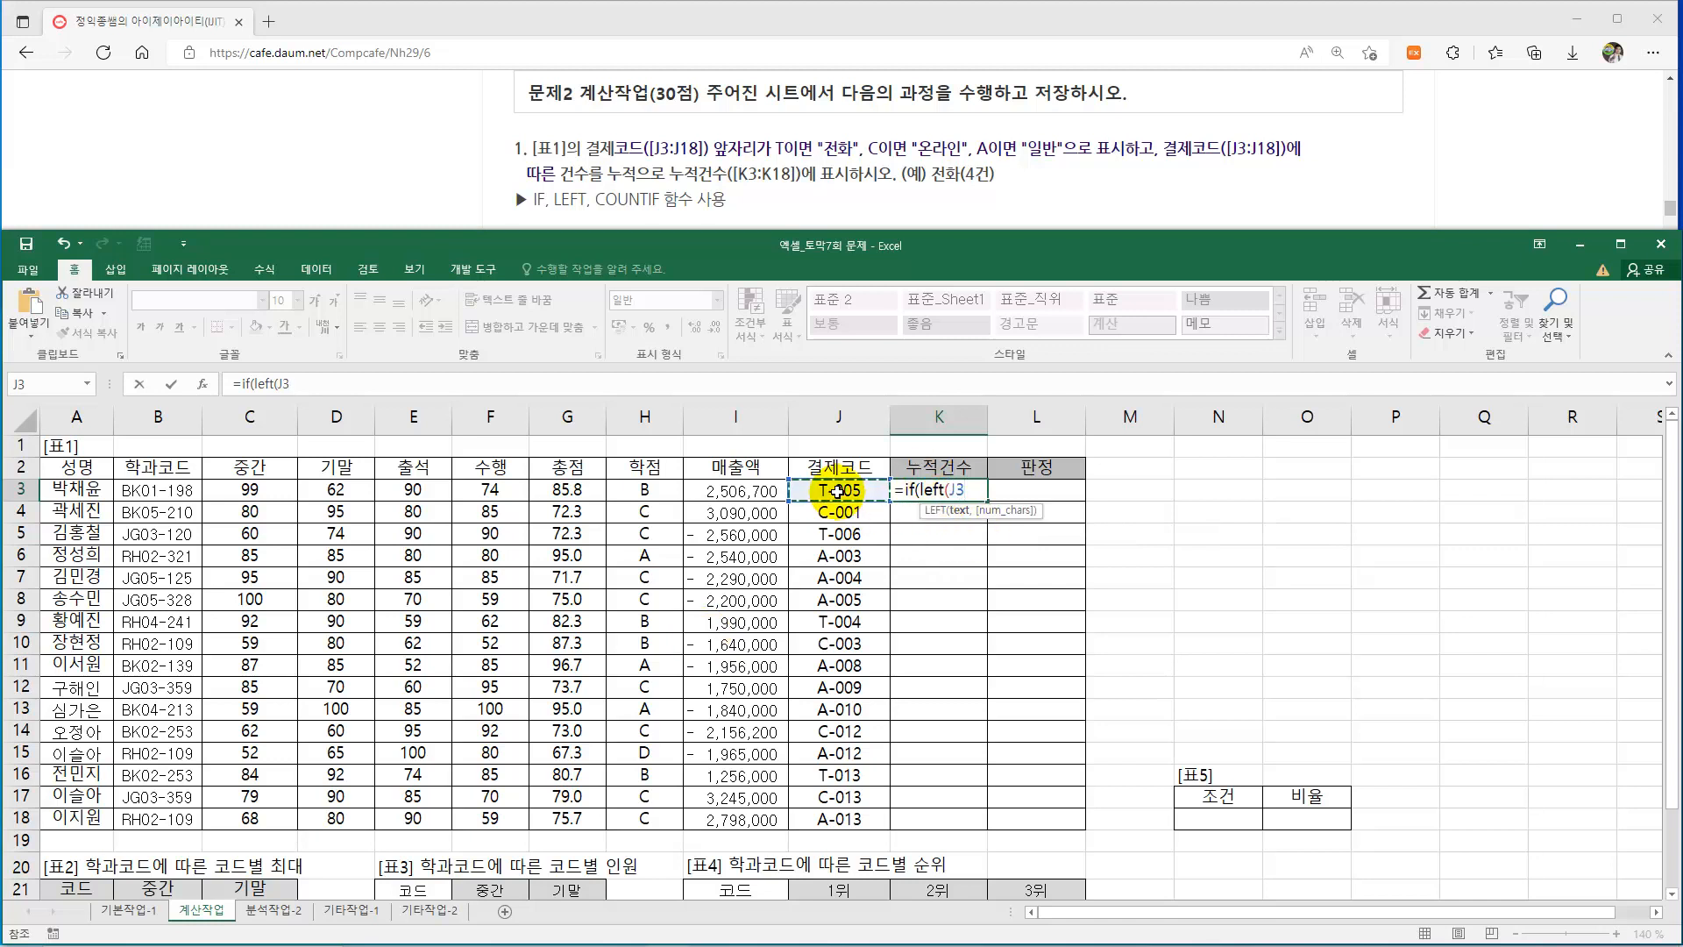
{"action": "type", "text": ",1)"}
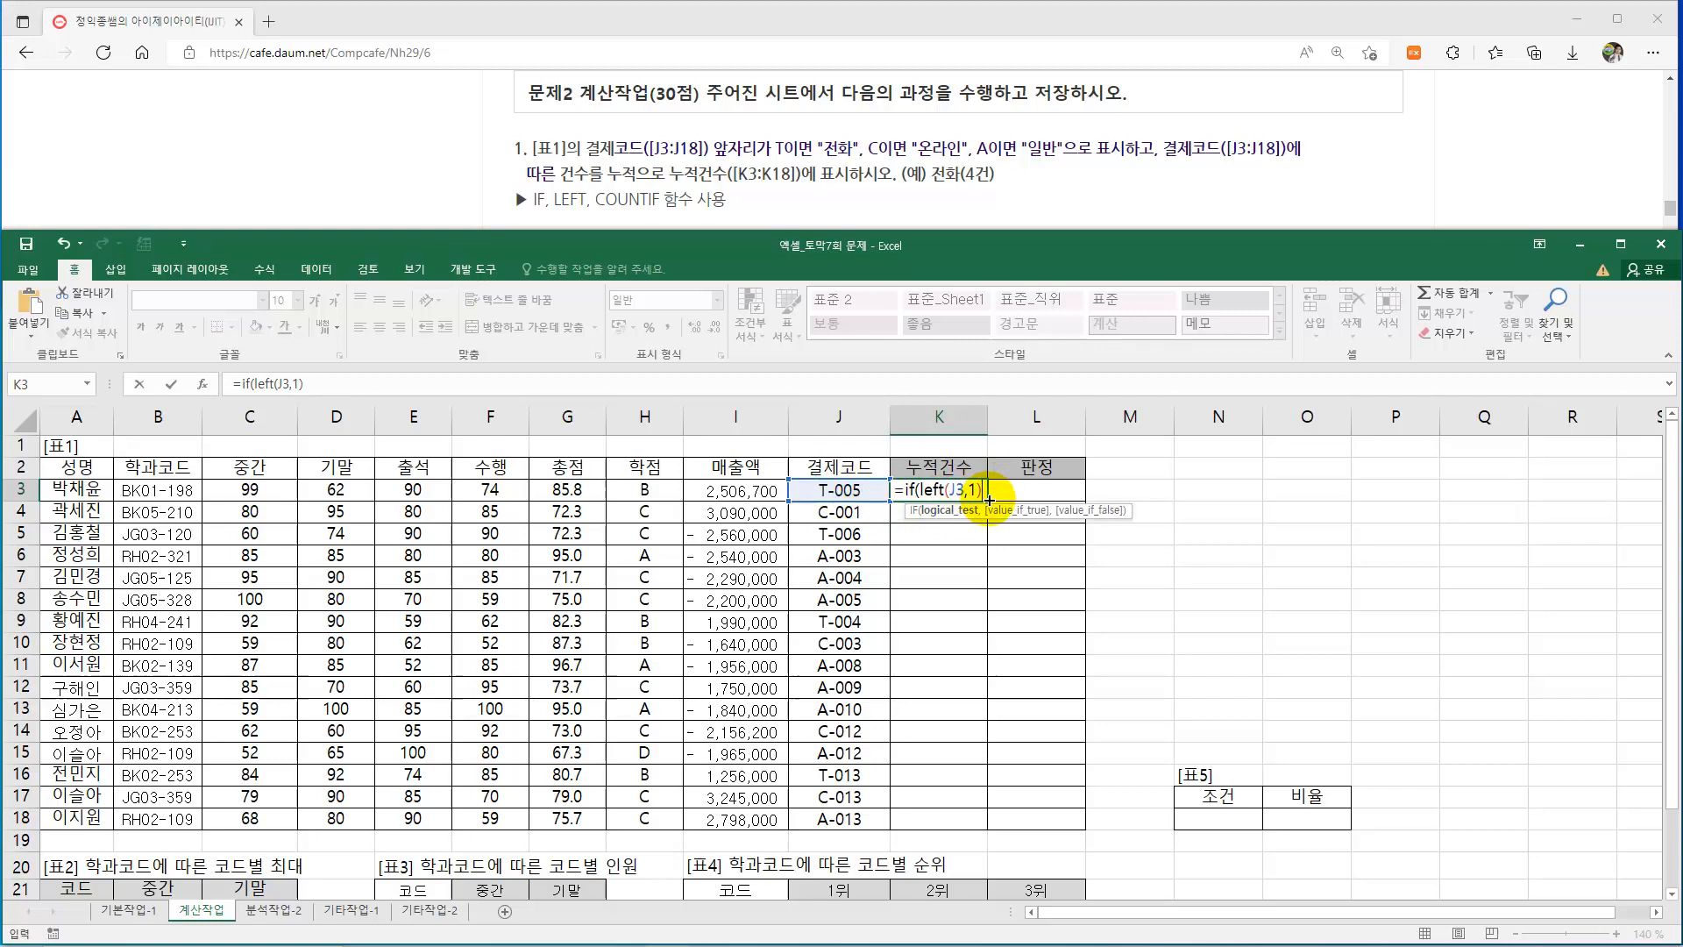
{"action": "type", "text": "=\"T"}
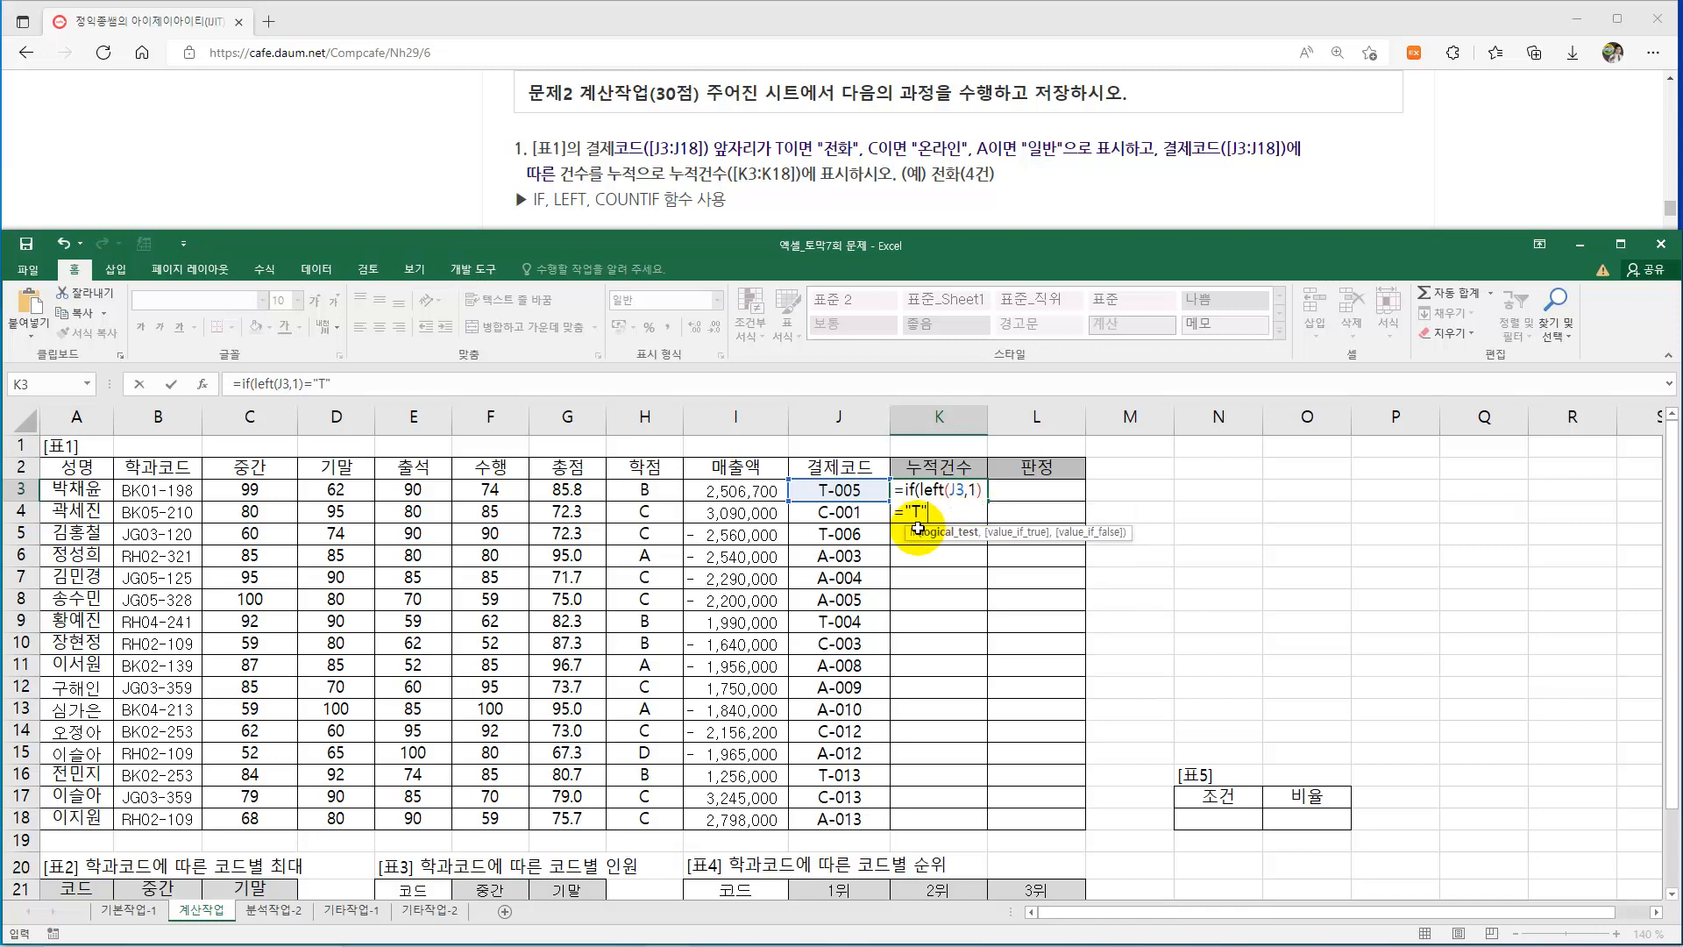
{"action": "type", "text": "\","}
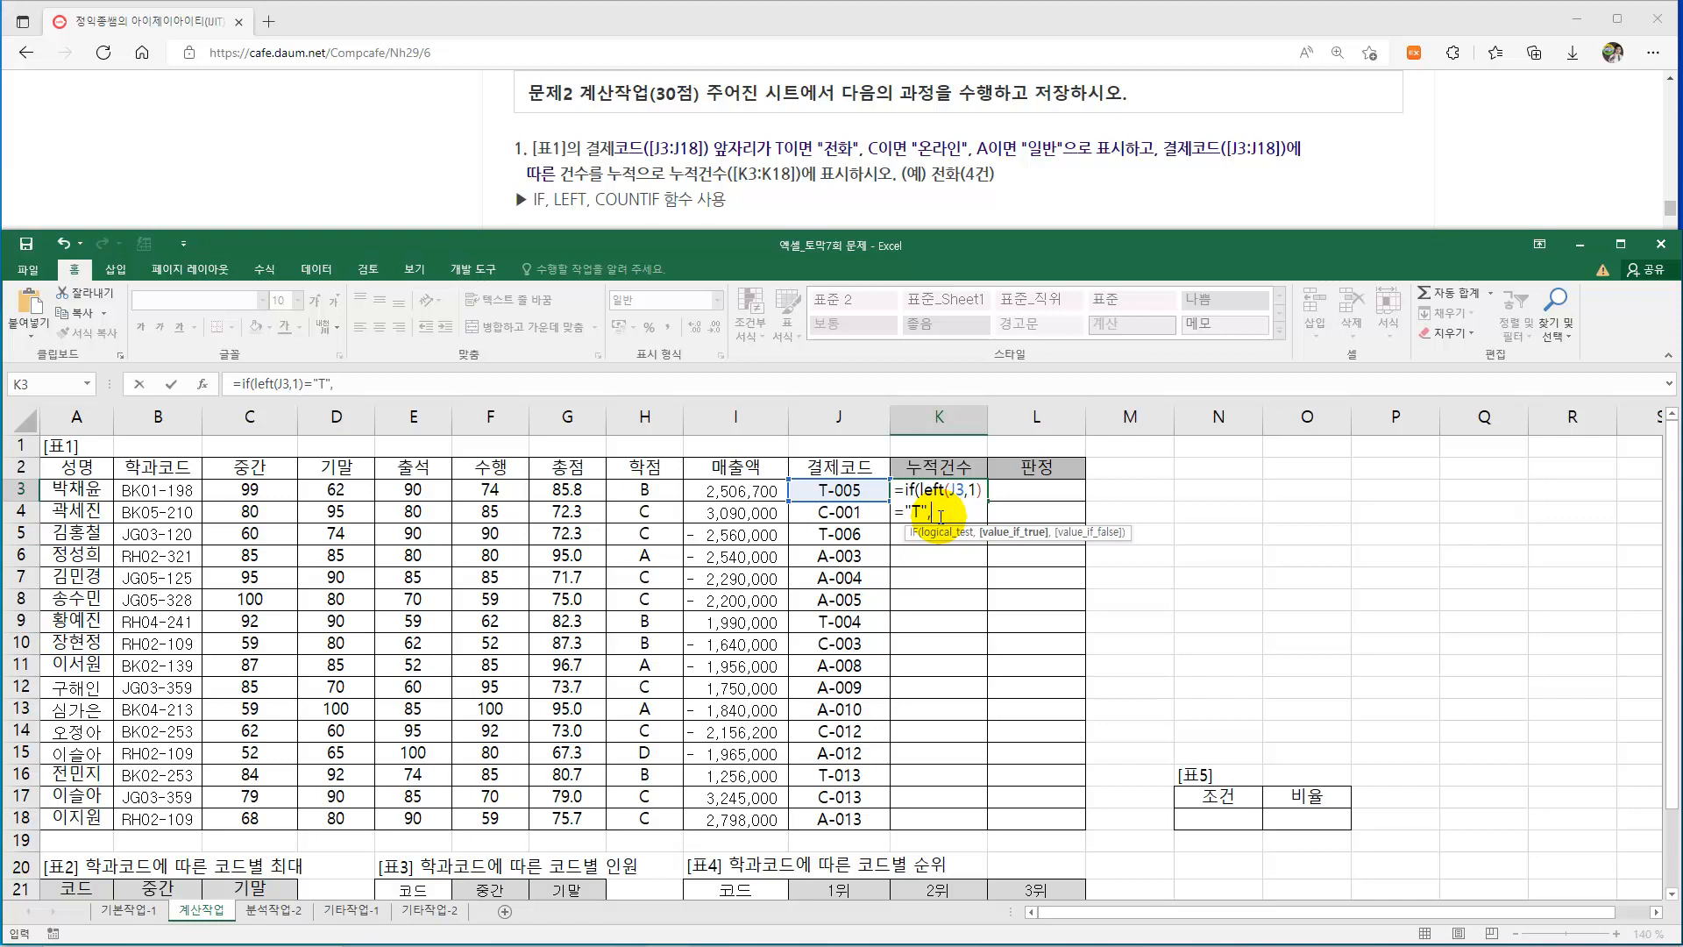
{"action": "type", "text": "\"전화\","}
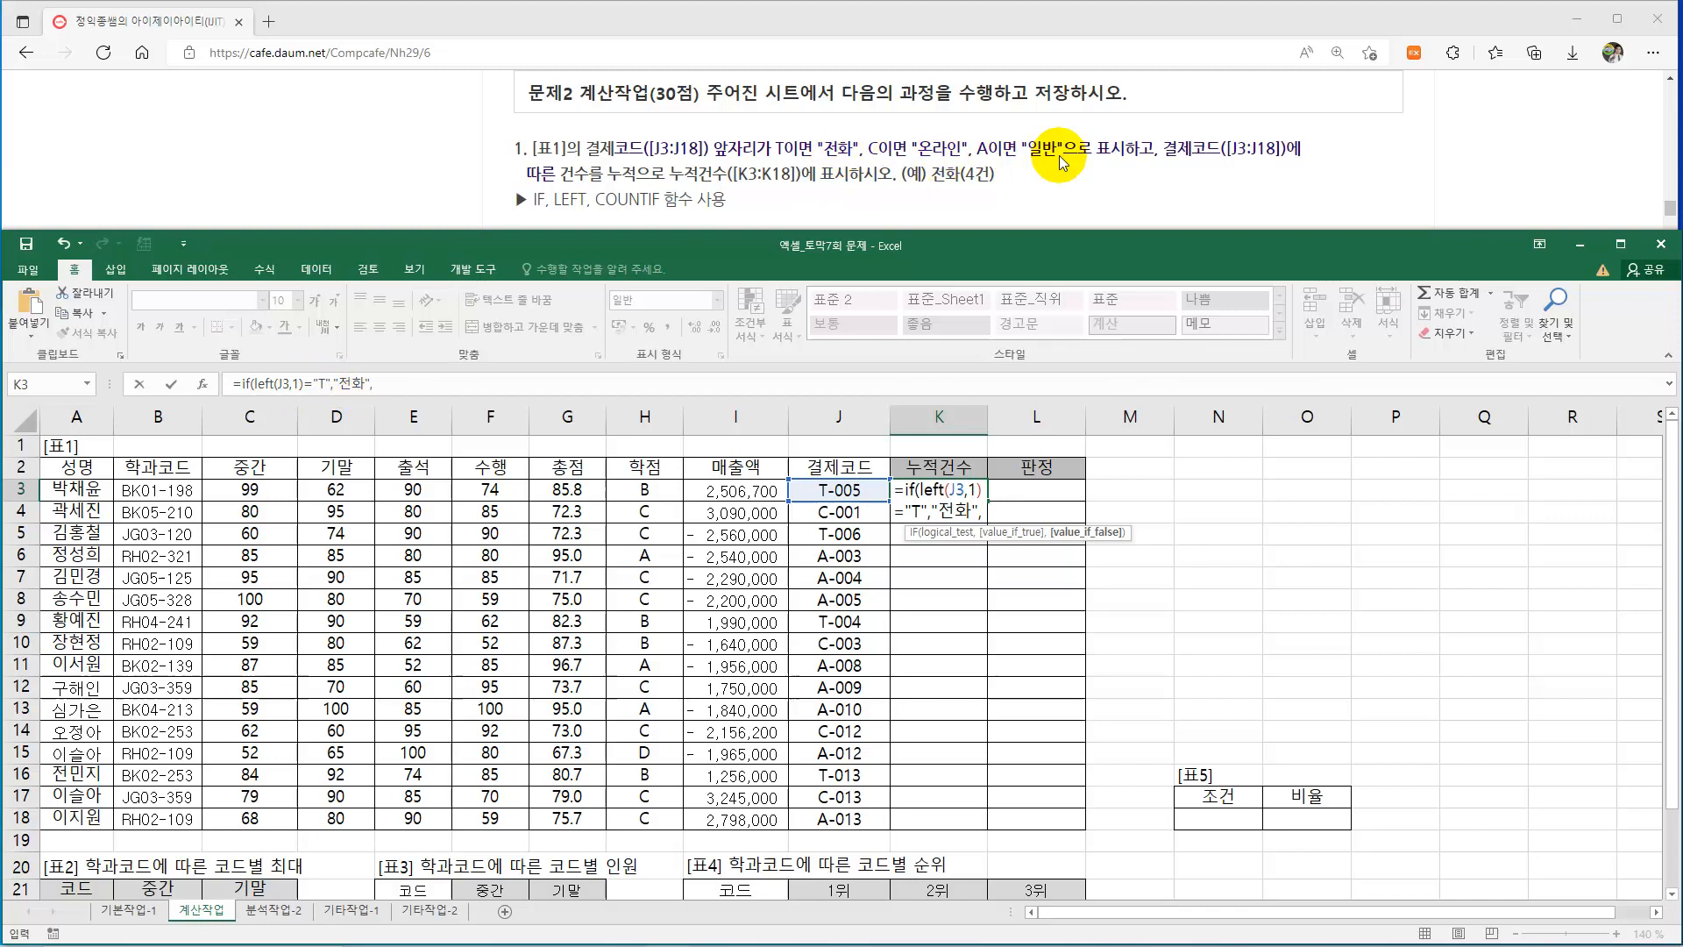
Copy the IF clause into the formula's value-if-false argument and set the copy's test letter to "C".
{"action": "left_click_drag", "start_coordinate": [375, 383], "coordinate": [264, 401]}
{"action": "key", "text": "ctrl+c"}
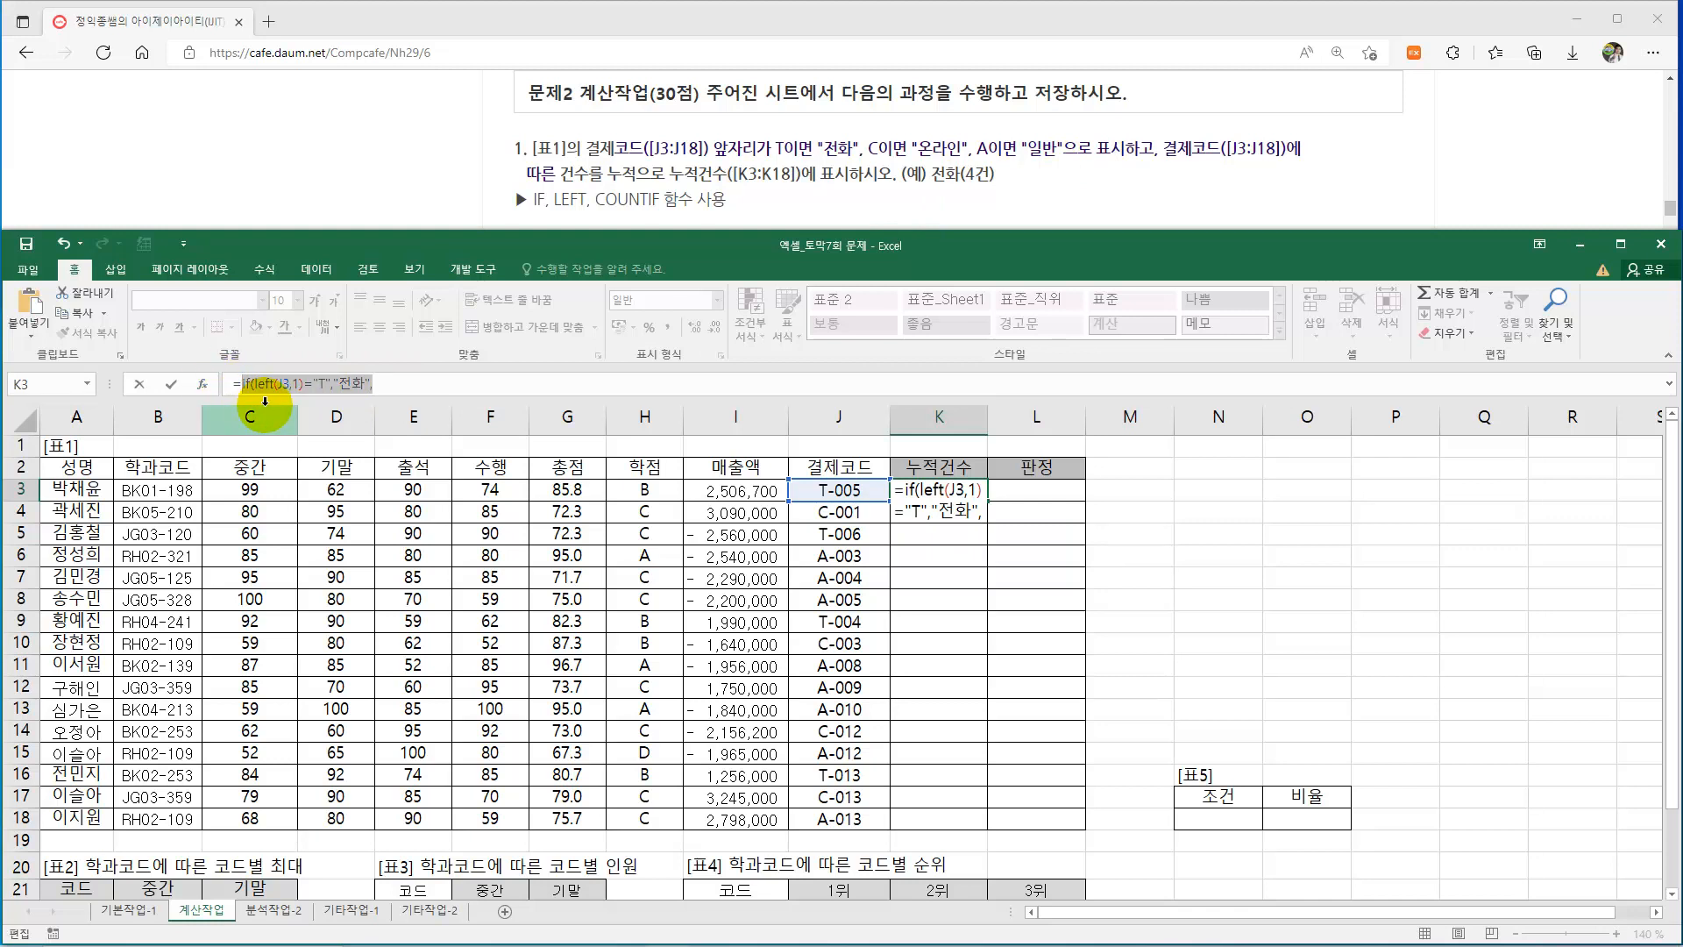
{"action": "left_click", "coordinate": [383, 385]}
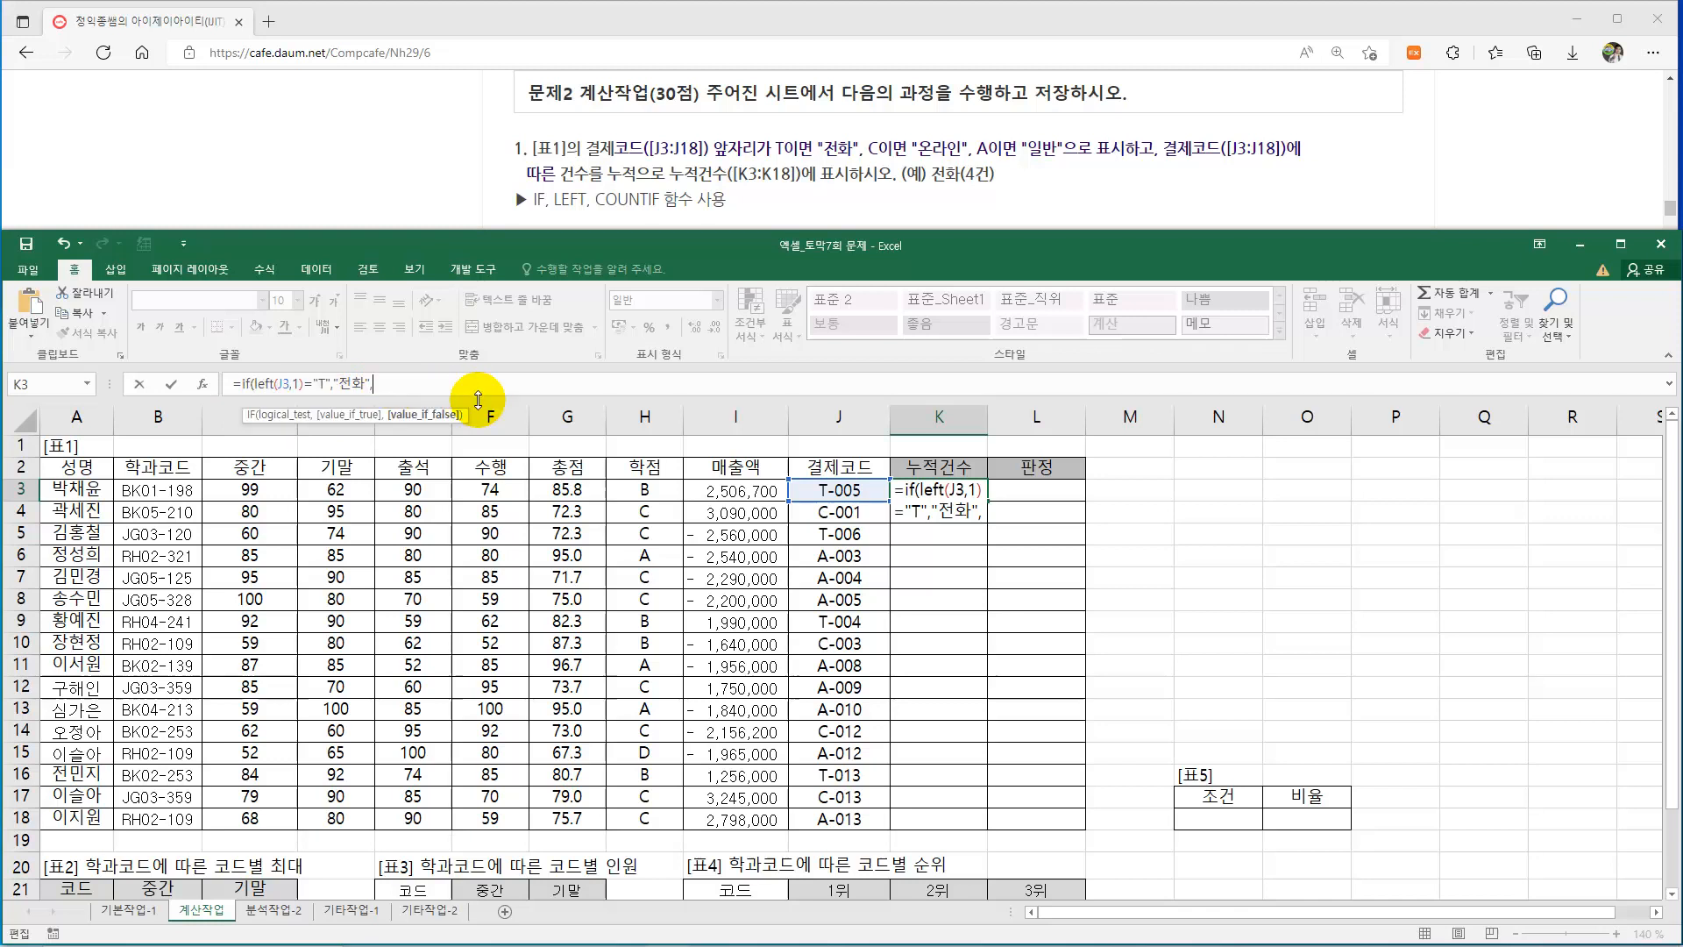
{"action": "key", "text": "ctrl+v"}
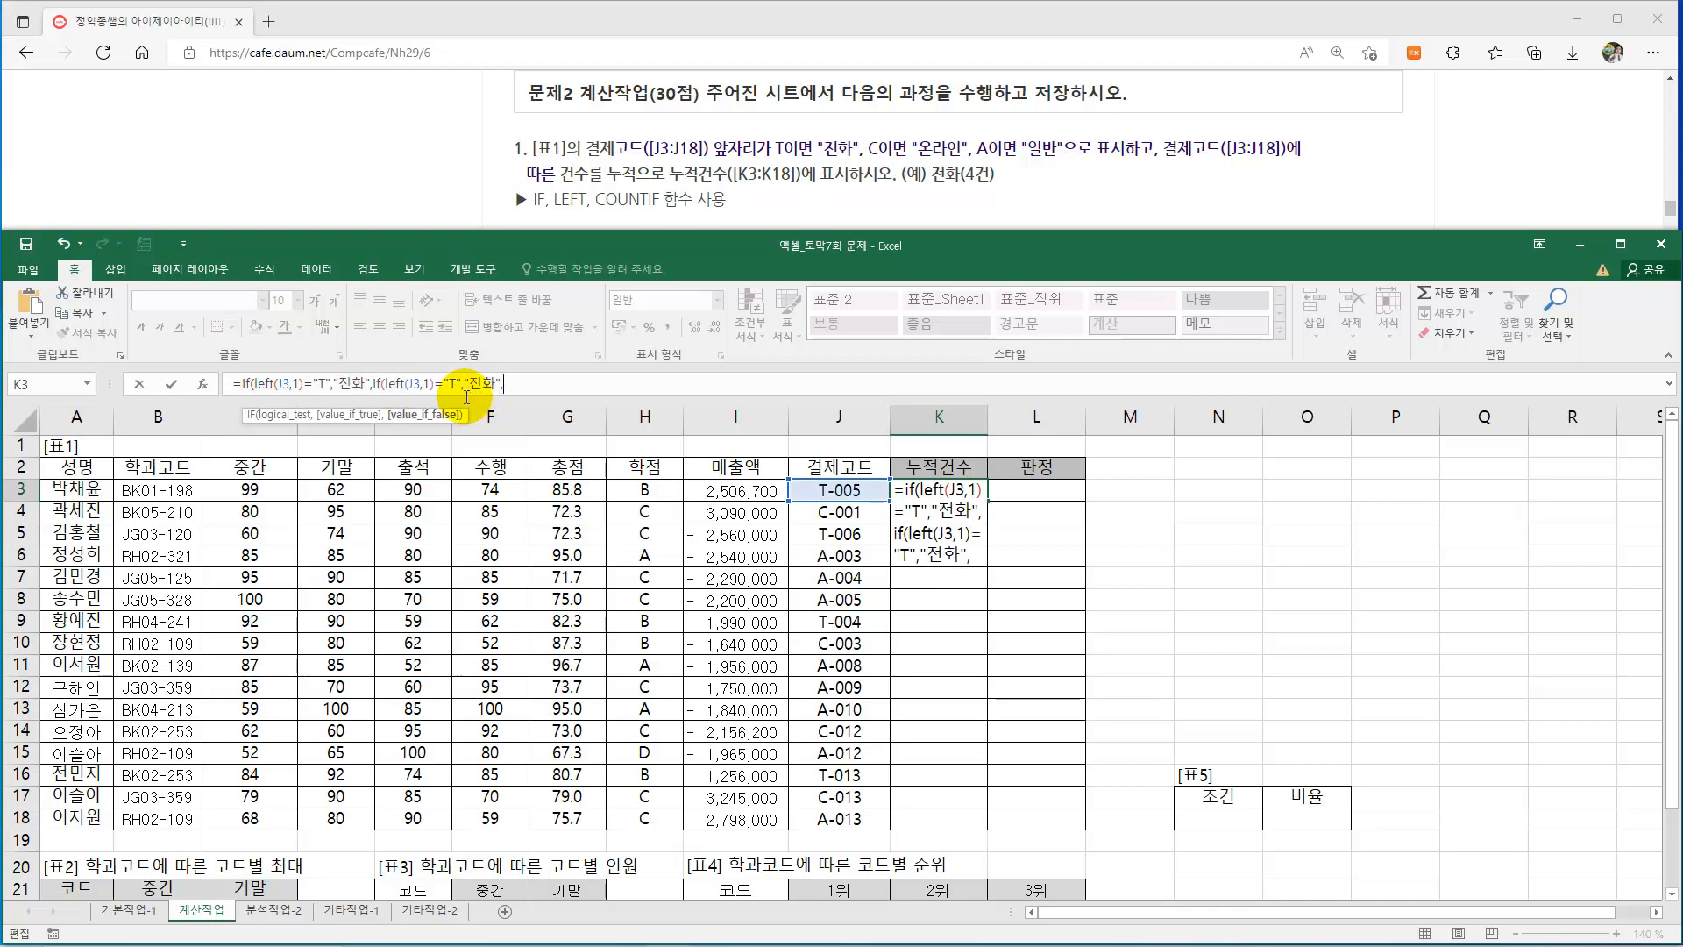
{"action": "double_click", "coordinate": [452, 384]}
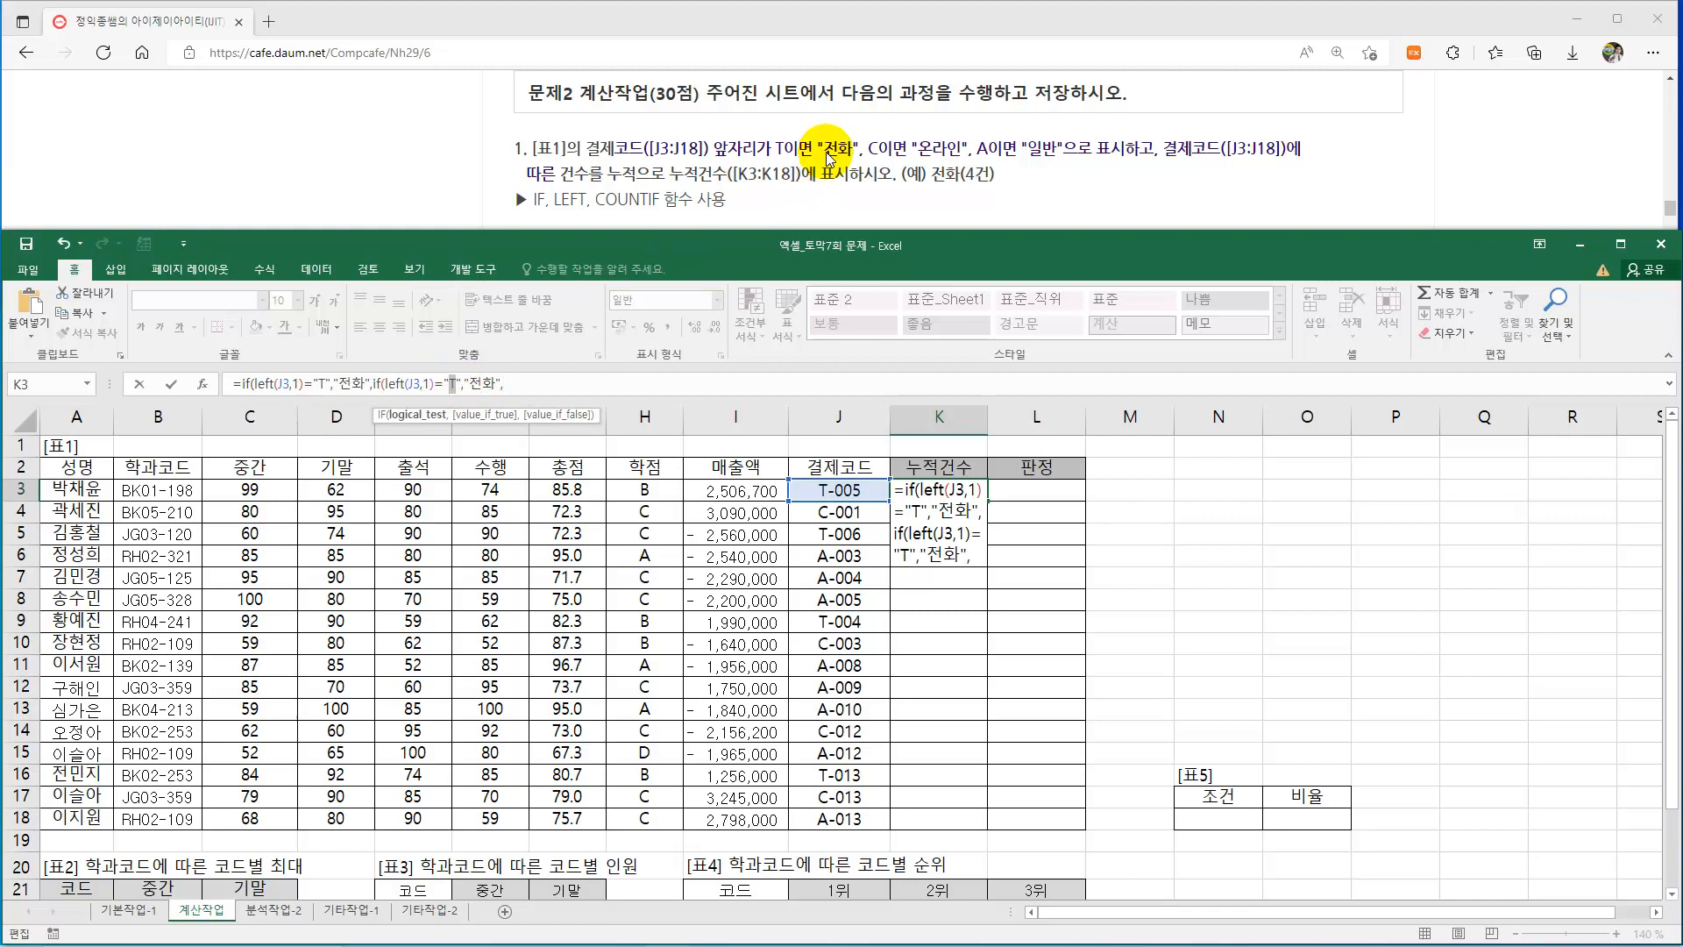
{"action": "key", "text": "BackSpace"}
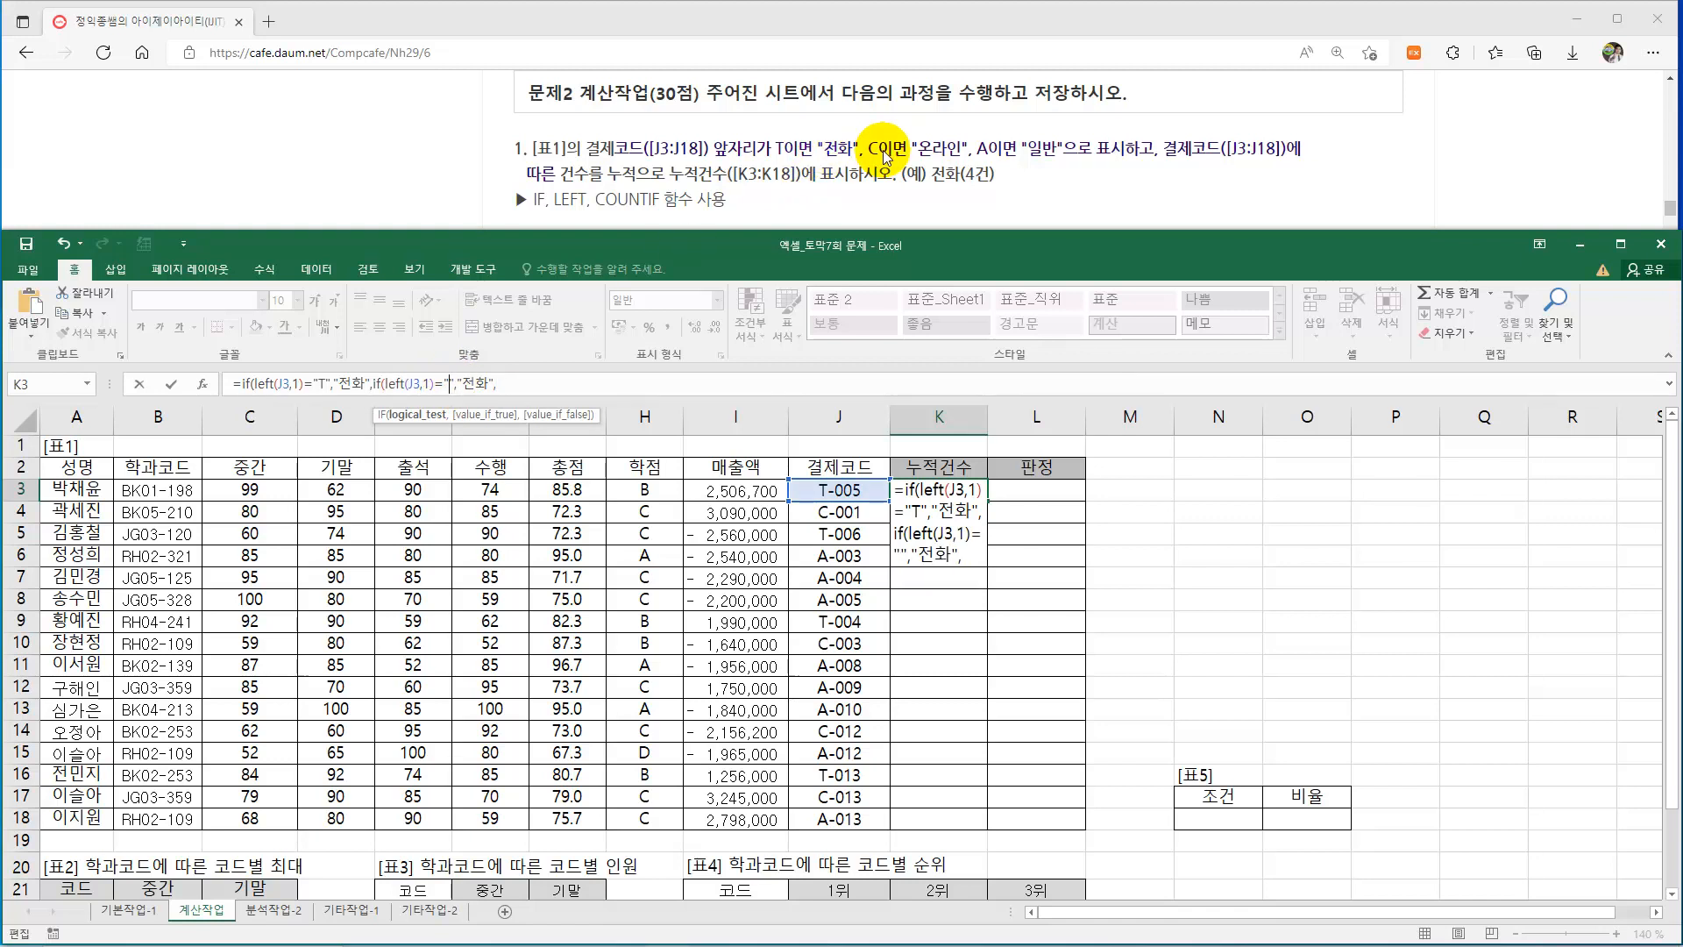
{"action": "type", "text": "C"}
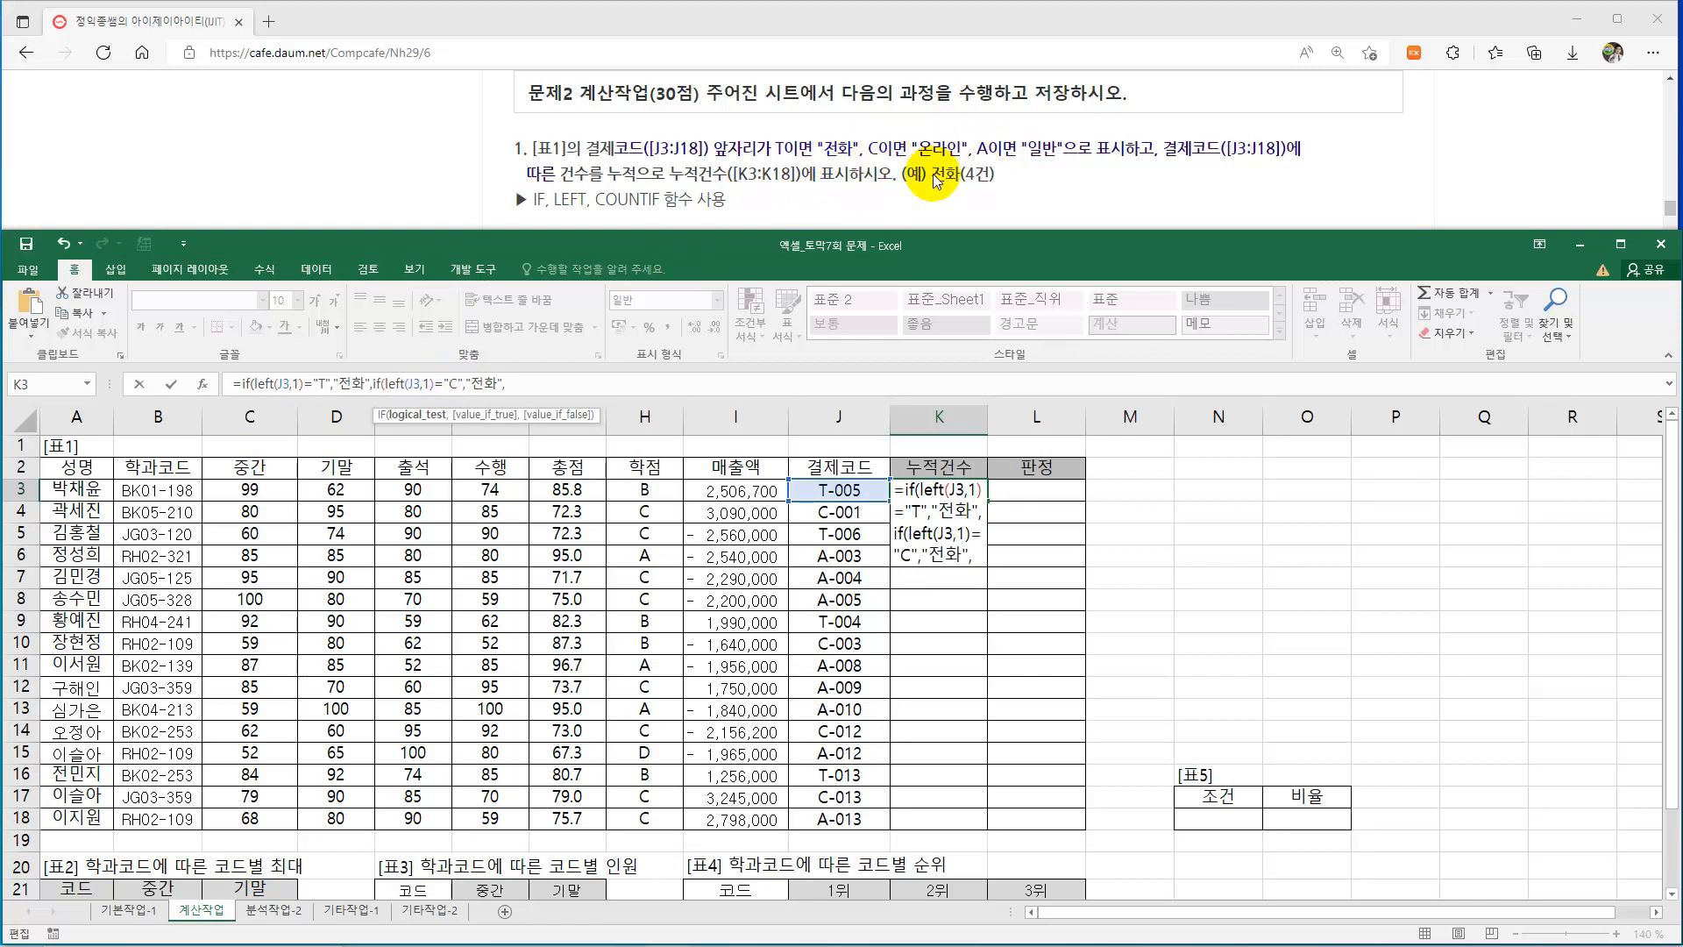
Set the value returned by the nested IF's "C" test to "온라인".
{"action": "double_click", "coordinate": [477, 383]}
{"action": "type", "text": "dh"}
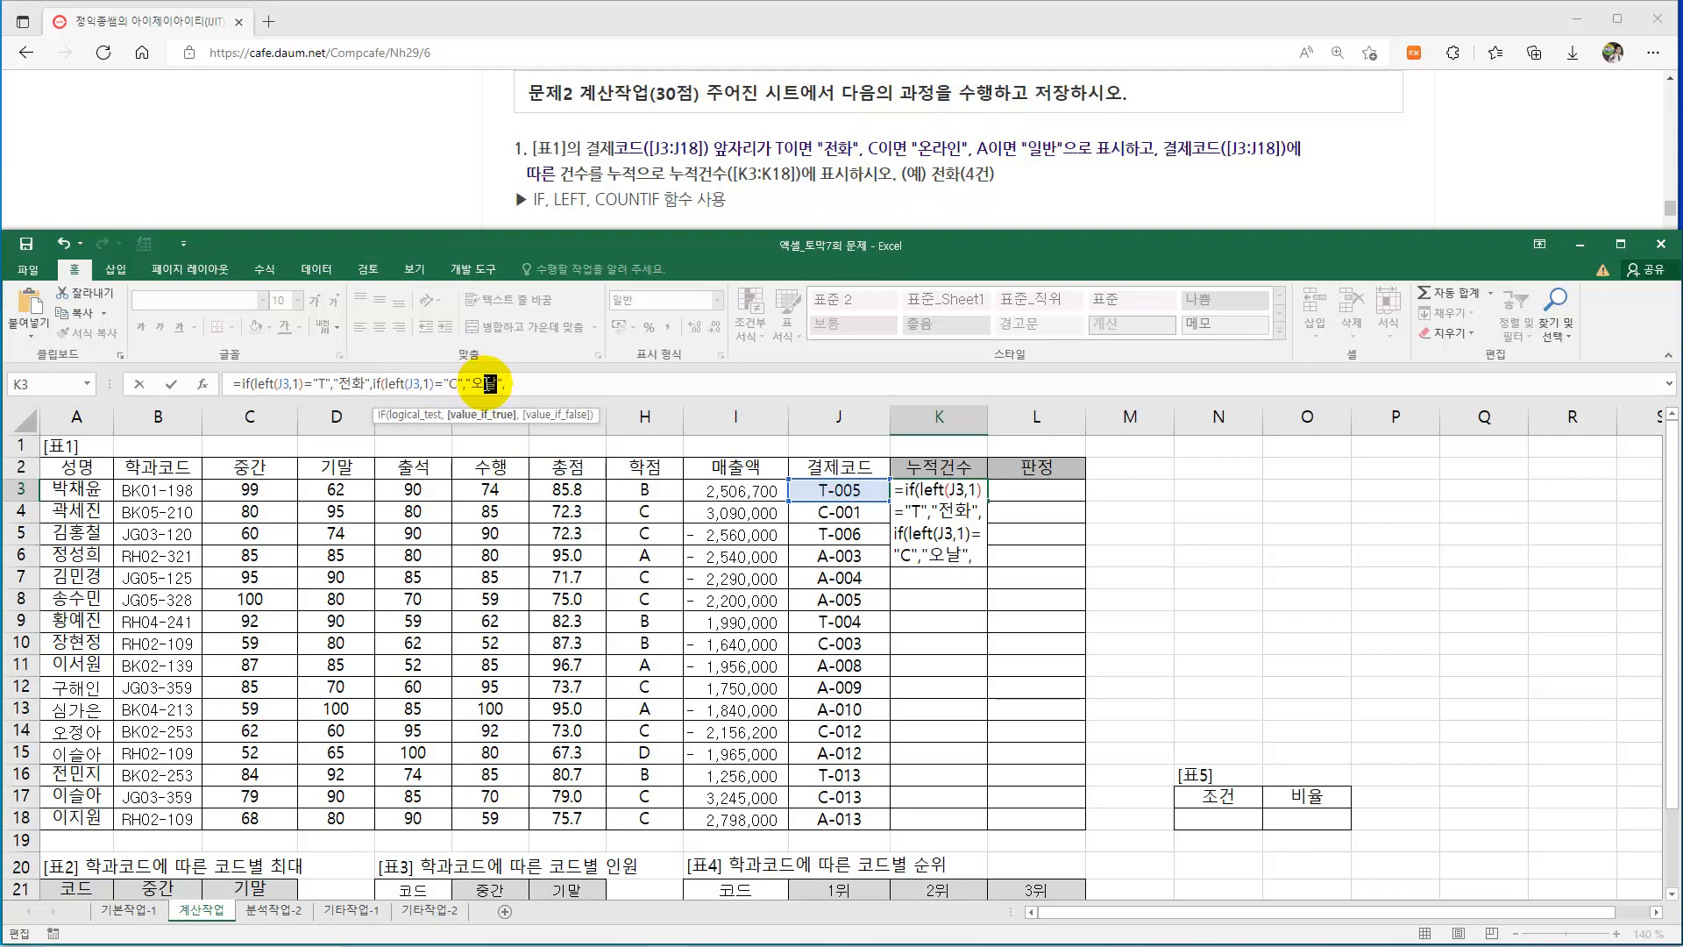
{"action": "key", "text": "BackSpace"}
{"action": "key", "text": "BackSpace"}
{"action": "key", "text": "BackSpace"}
{"action": "type", "text": "라이"}
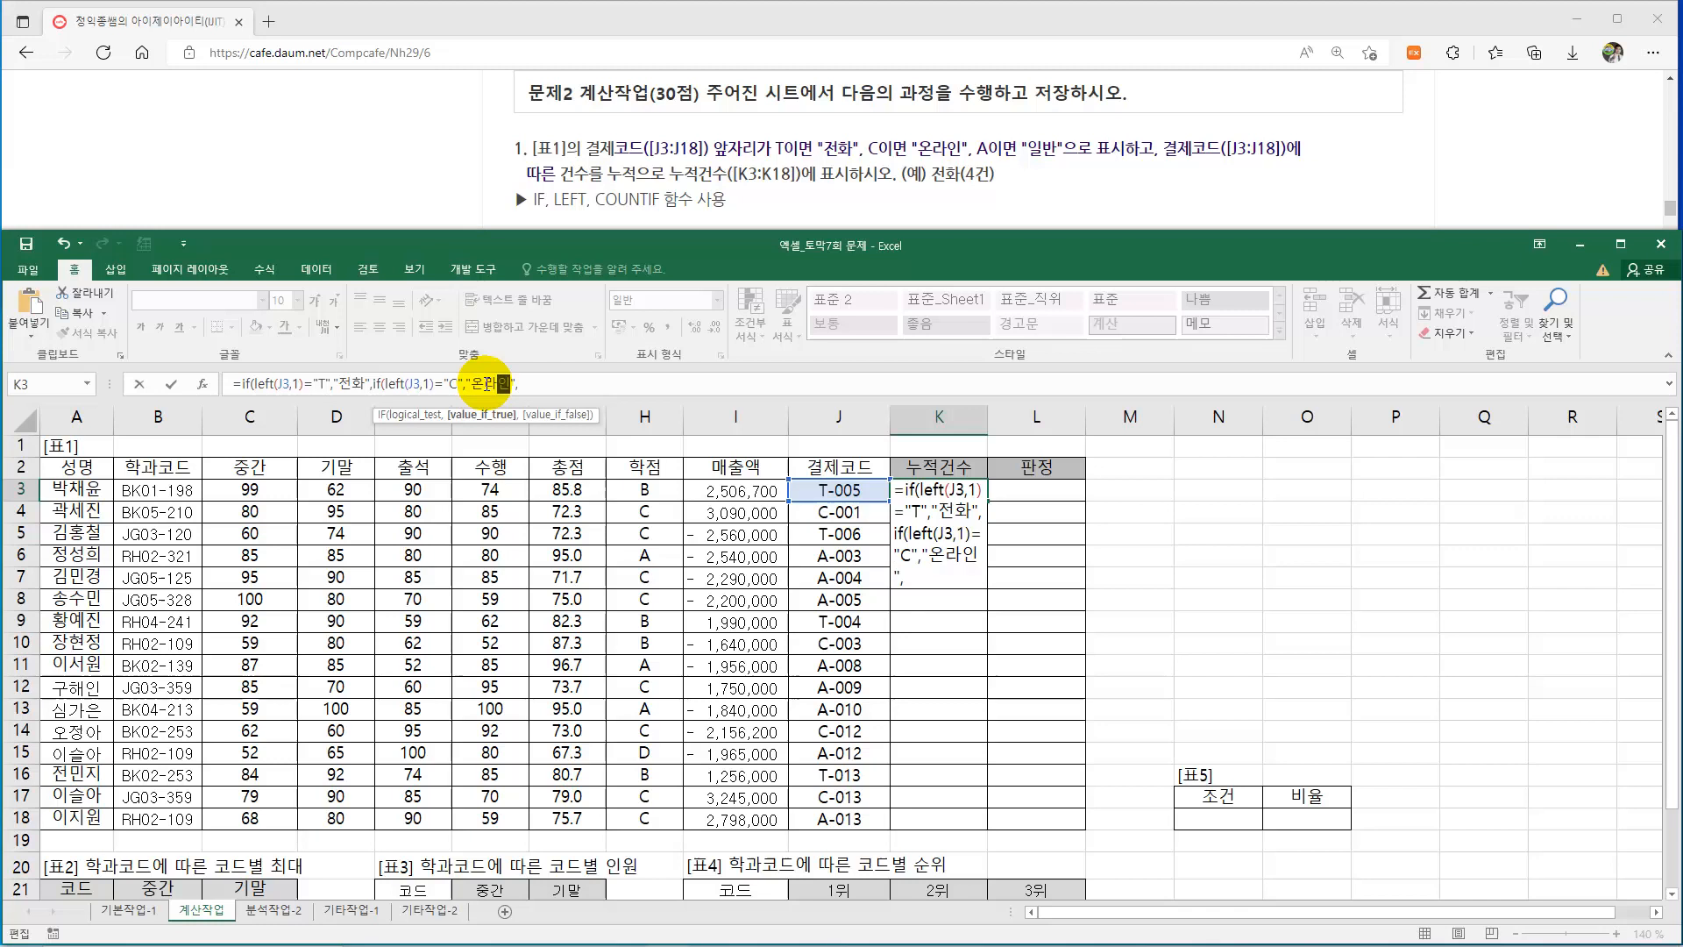
Complete the K3 formula with "일반" as the final value if false, and fill it down through K18.
{"action": "left_click", "coordinate": [562, 385]}
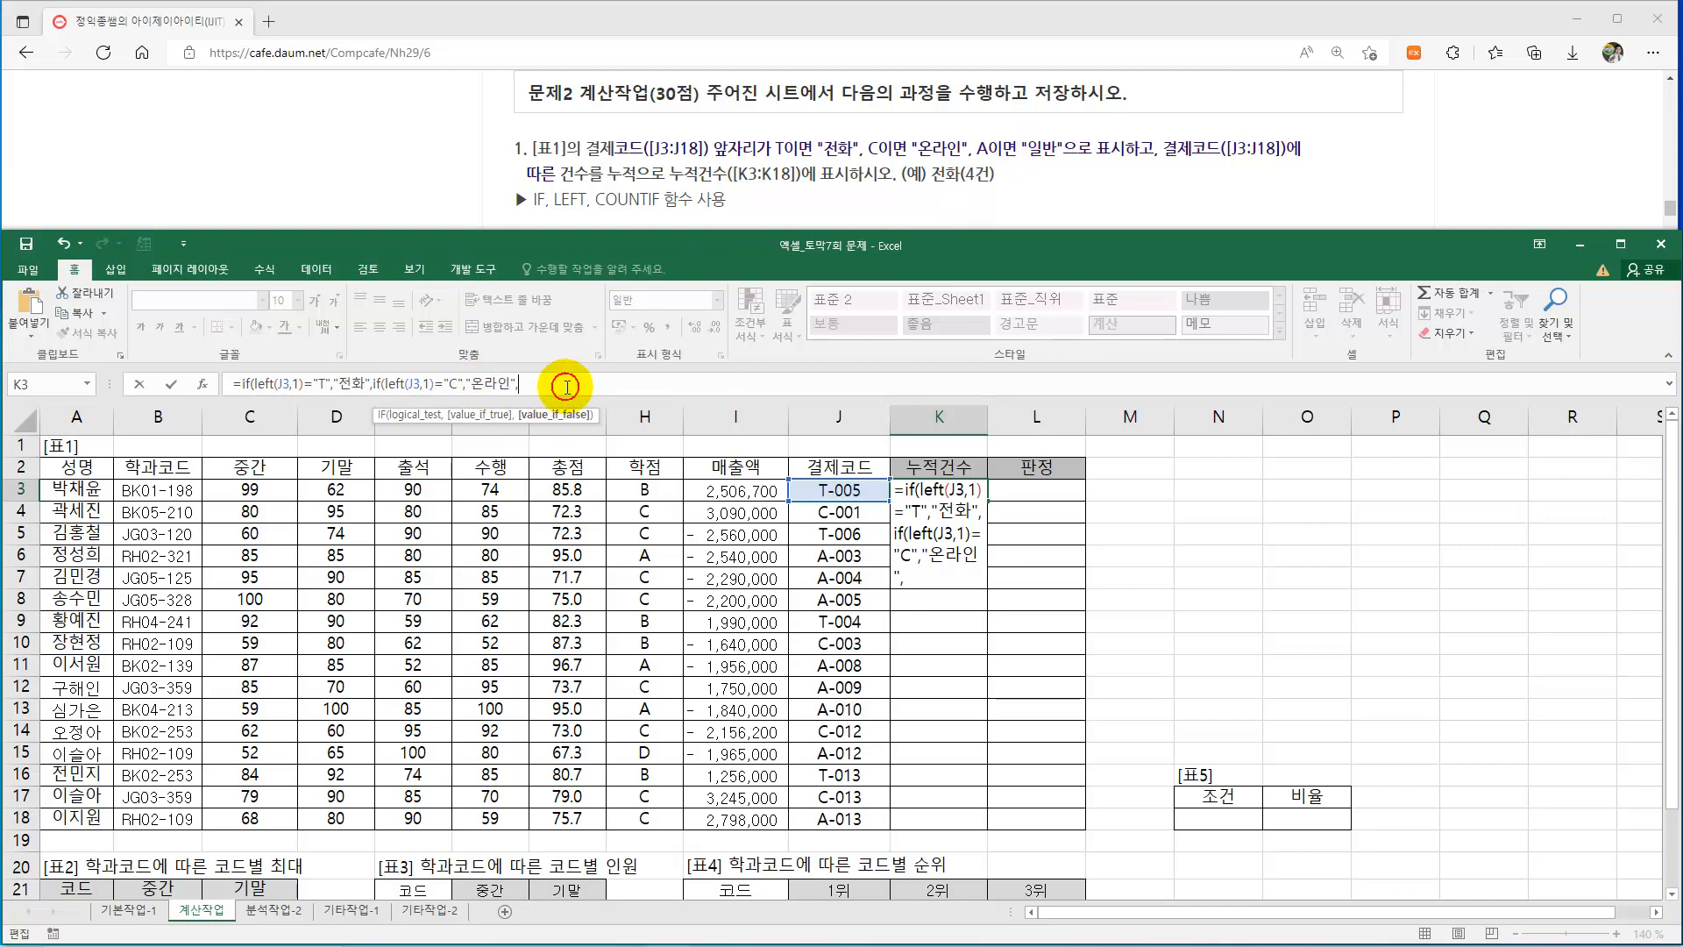
{"action": "type", "text": "\"일반"}
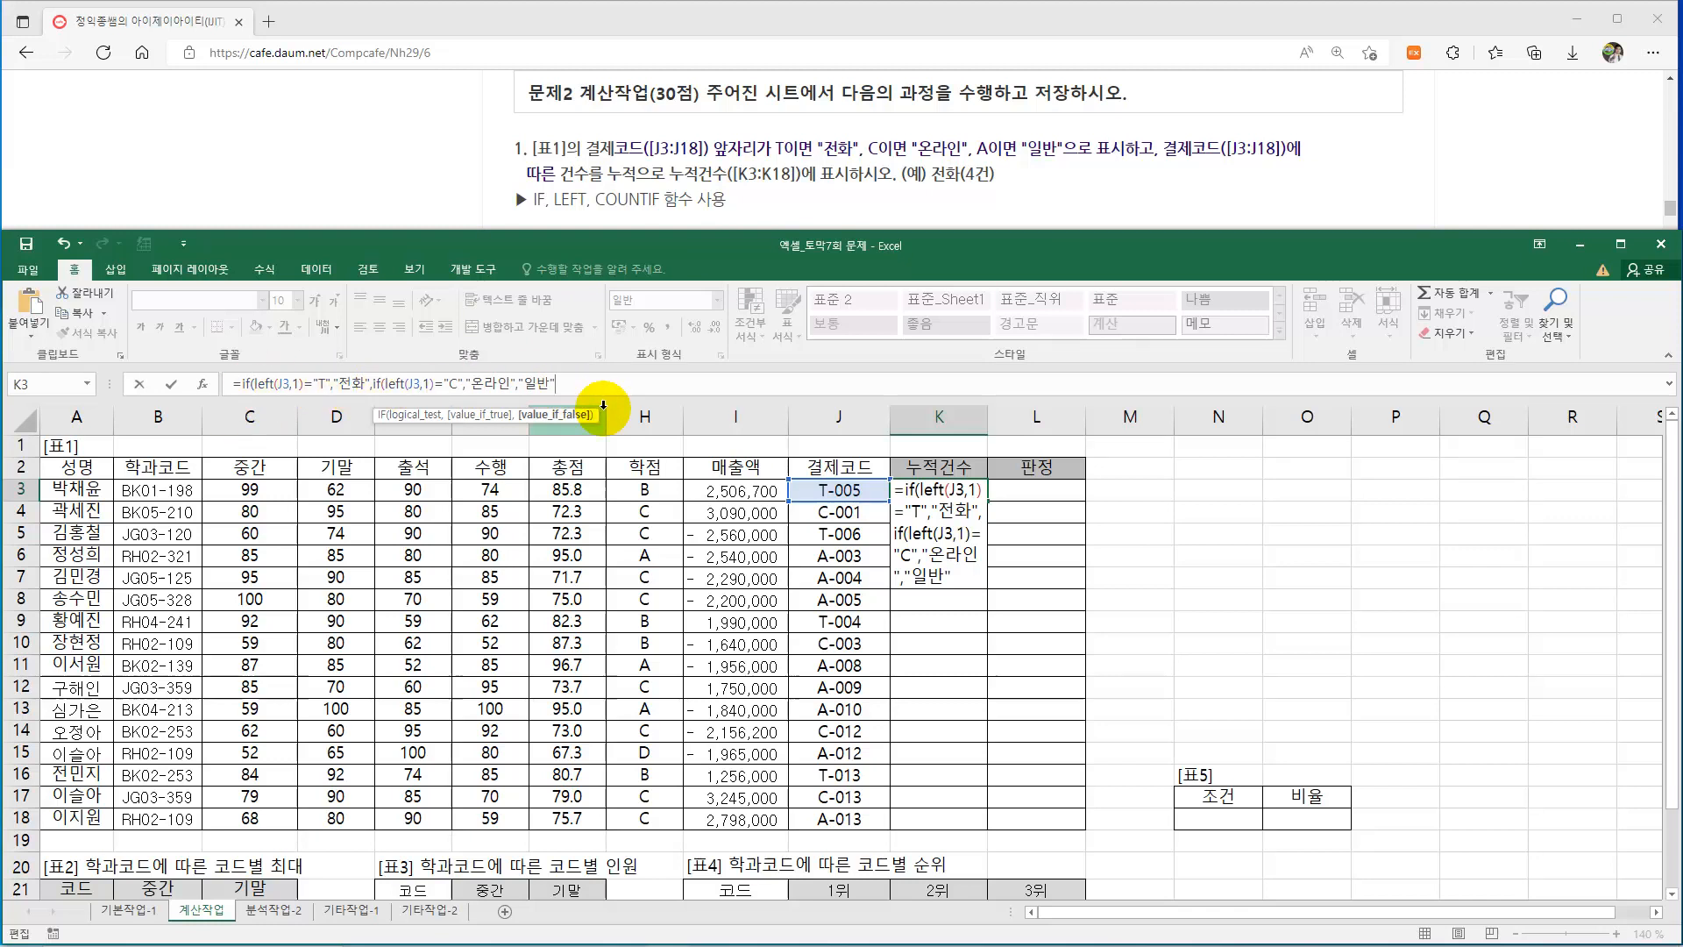
{"action": "type", "text": ")"}
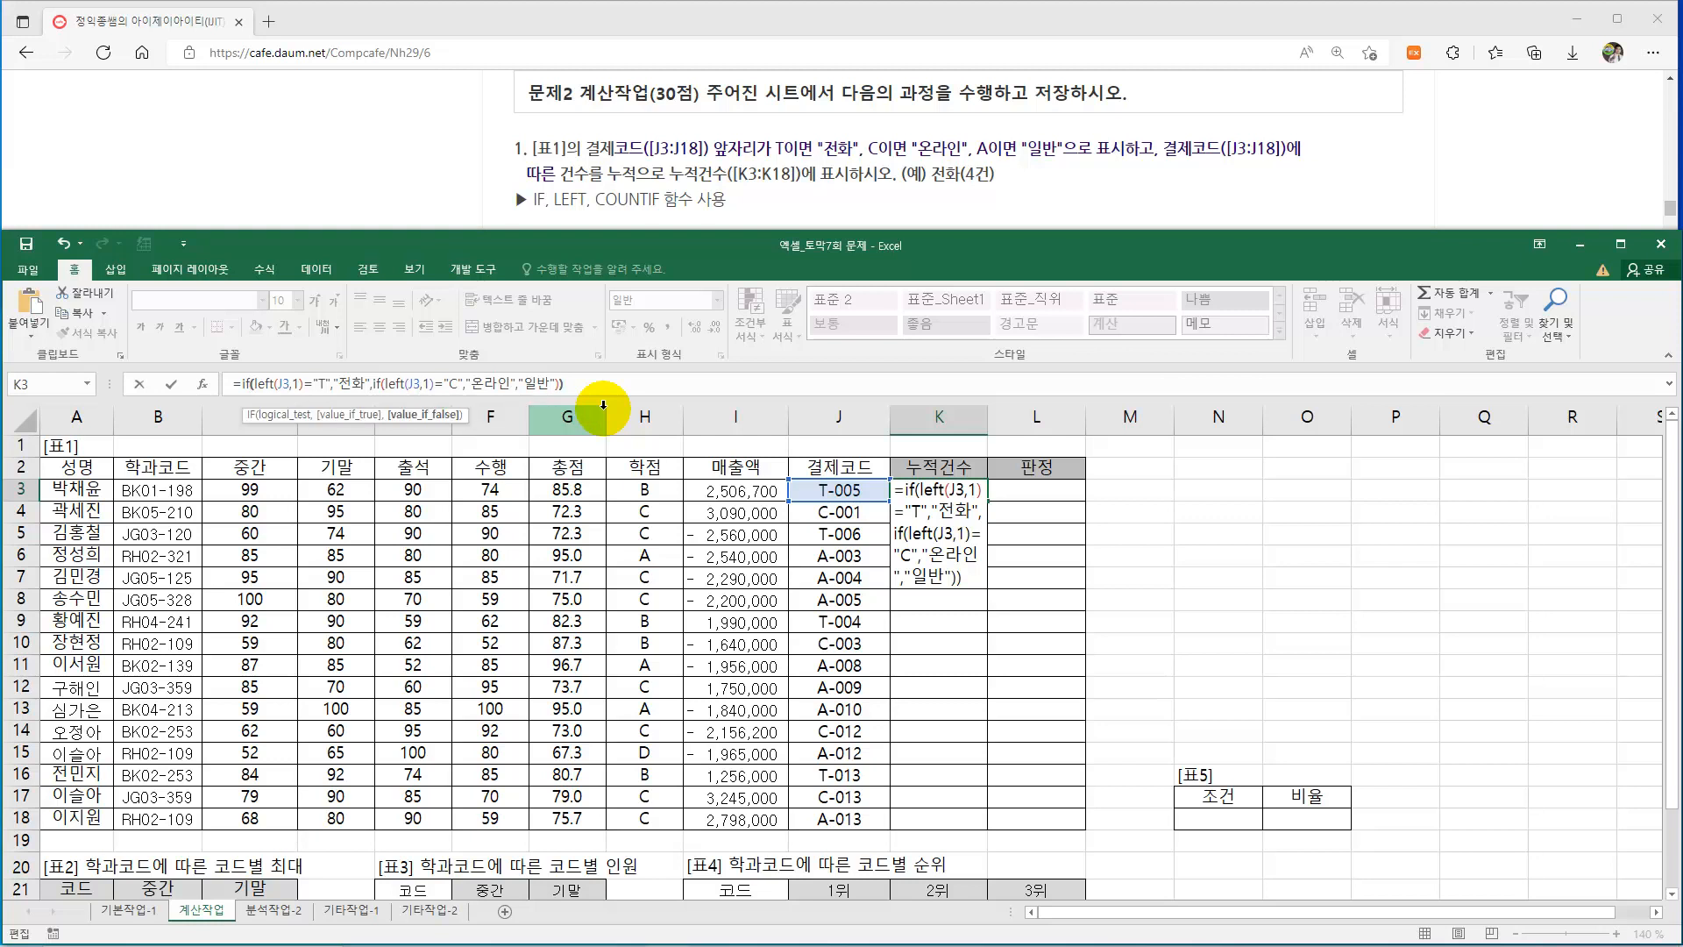
{"action": "key", "text": "Return"}
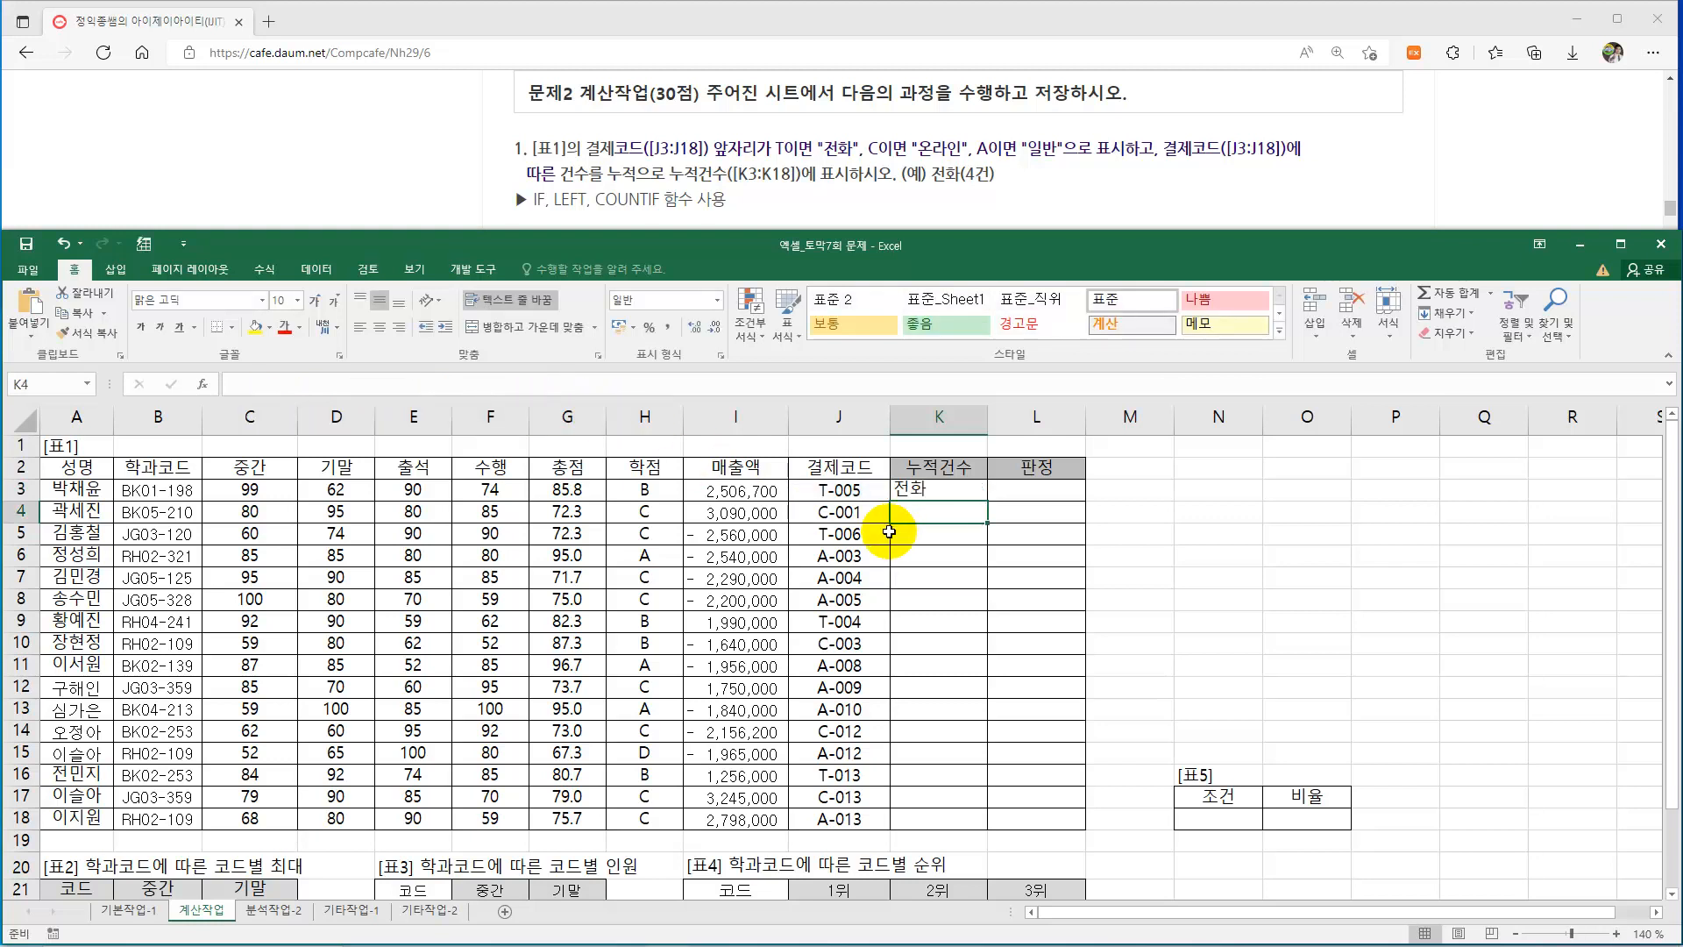
{"action": "left_click", "coordinate": [960, 488]}
{"action": "left_click_drag", "start_coordinate": [988, 499], "coordinate": [977, 825]}
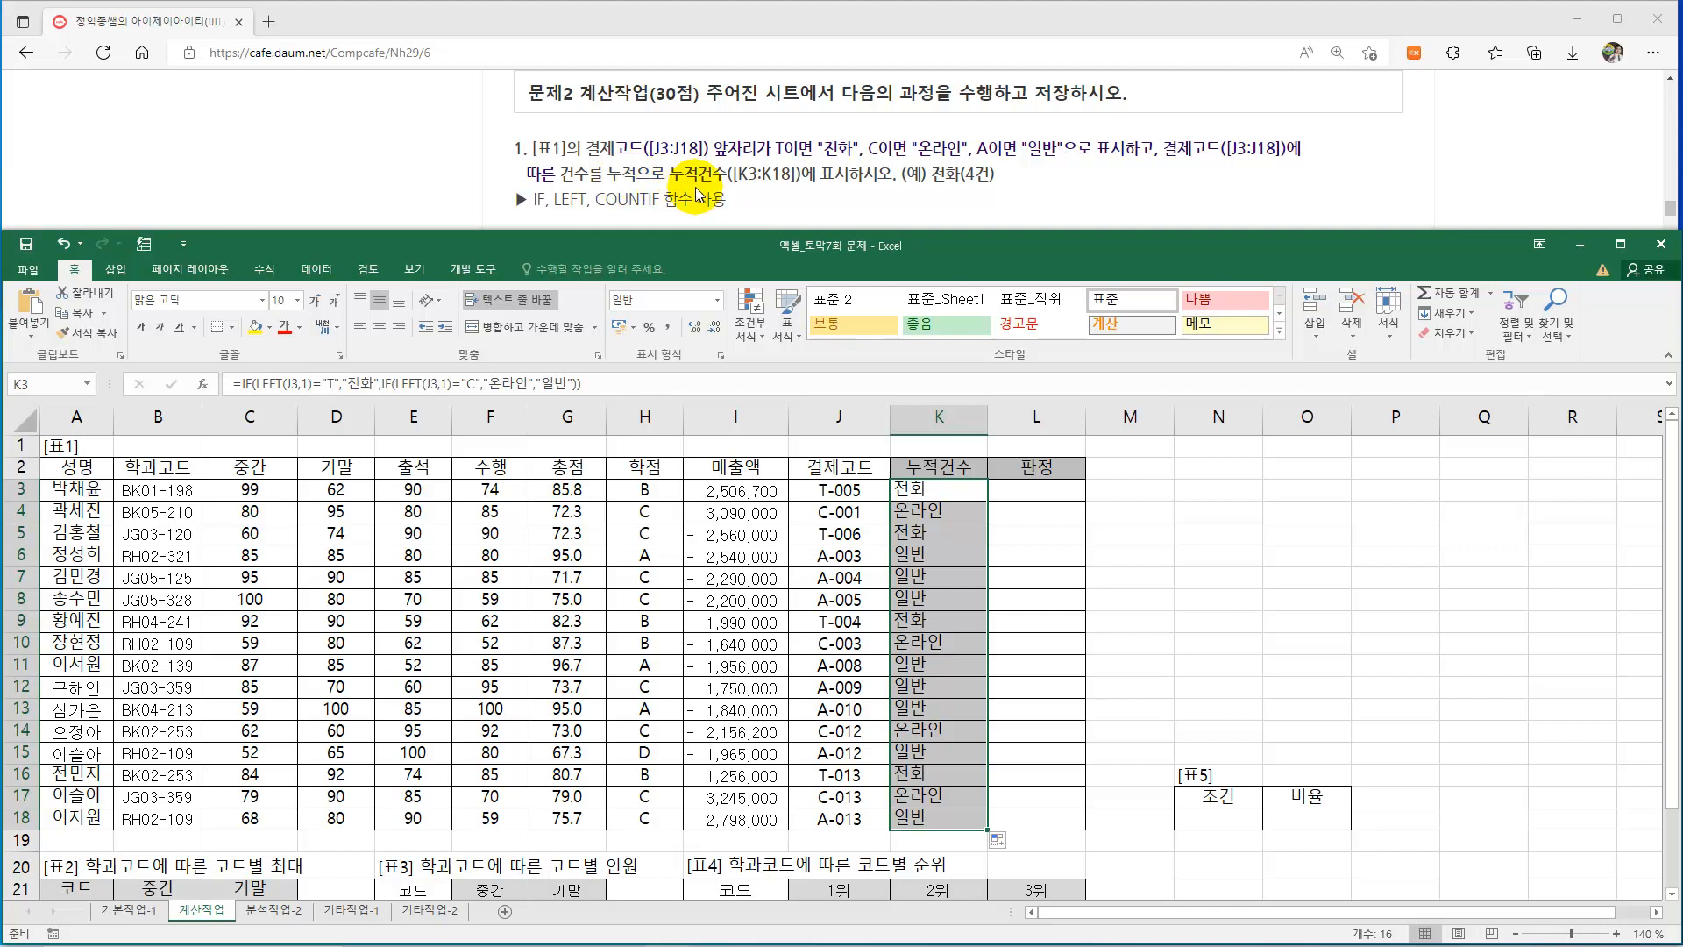
Enter the test formula =COUNTIF(J3,"T*") in the empty cell M3.
{"action": "left_click", "coordinate": [1133, 497]}
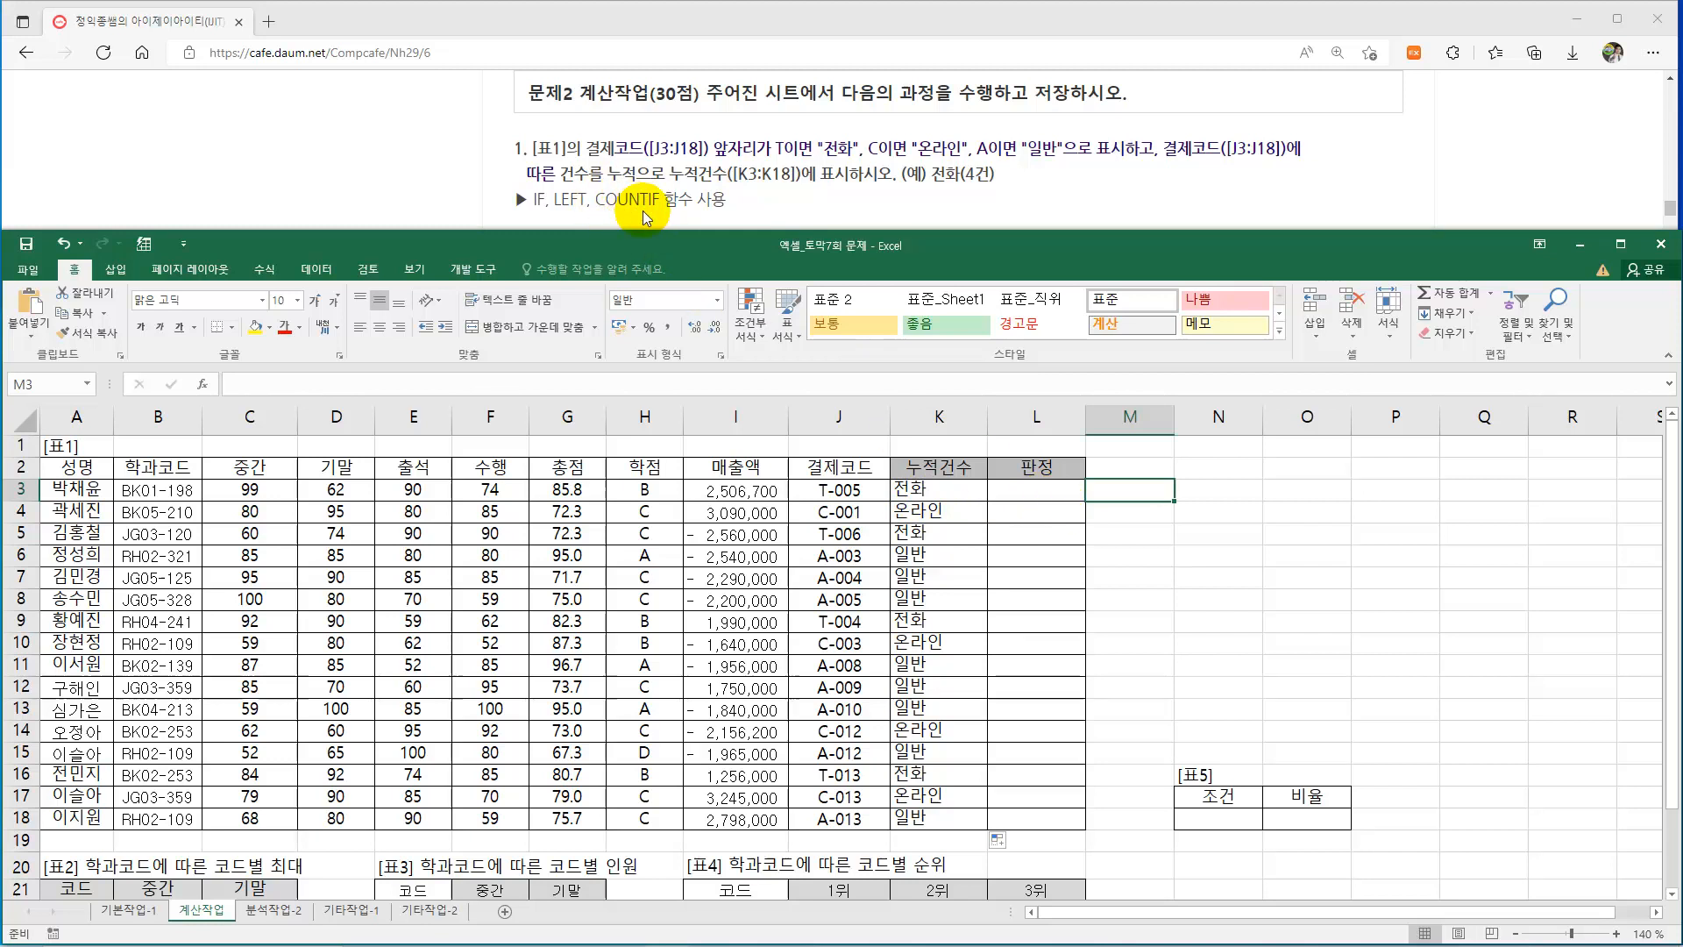
{"action": "type", "text": "="}
{"action": "key", "text": "BackSpace"}
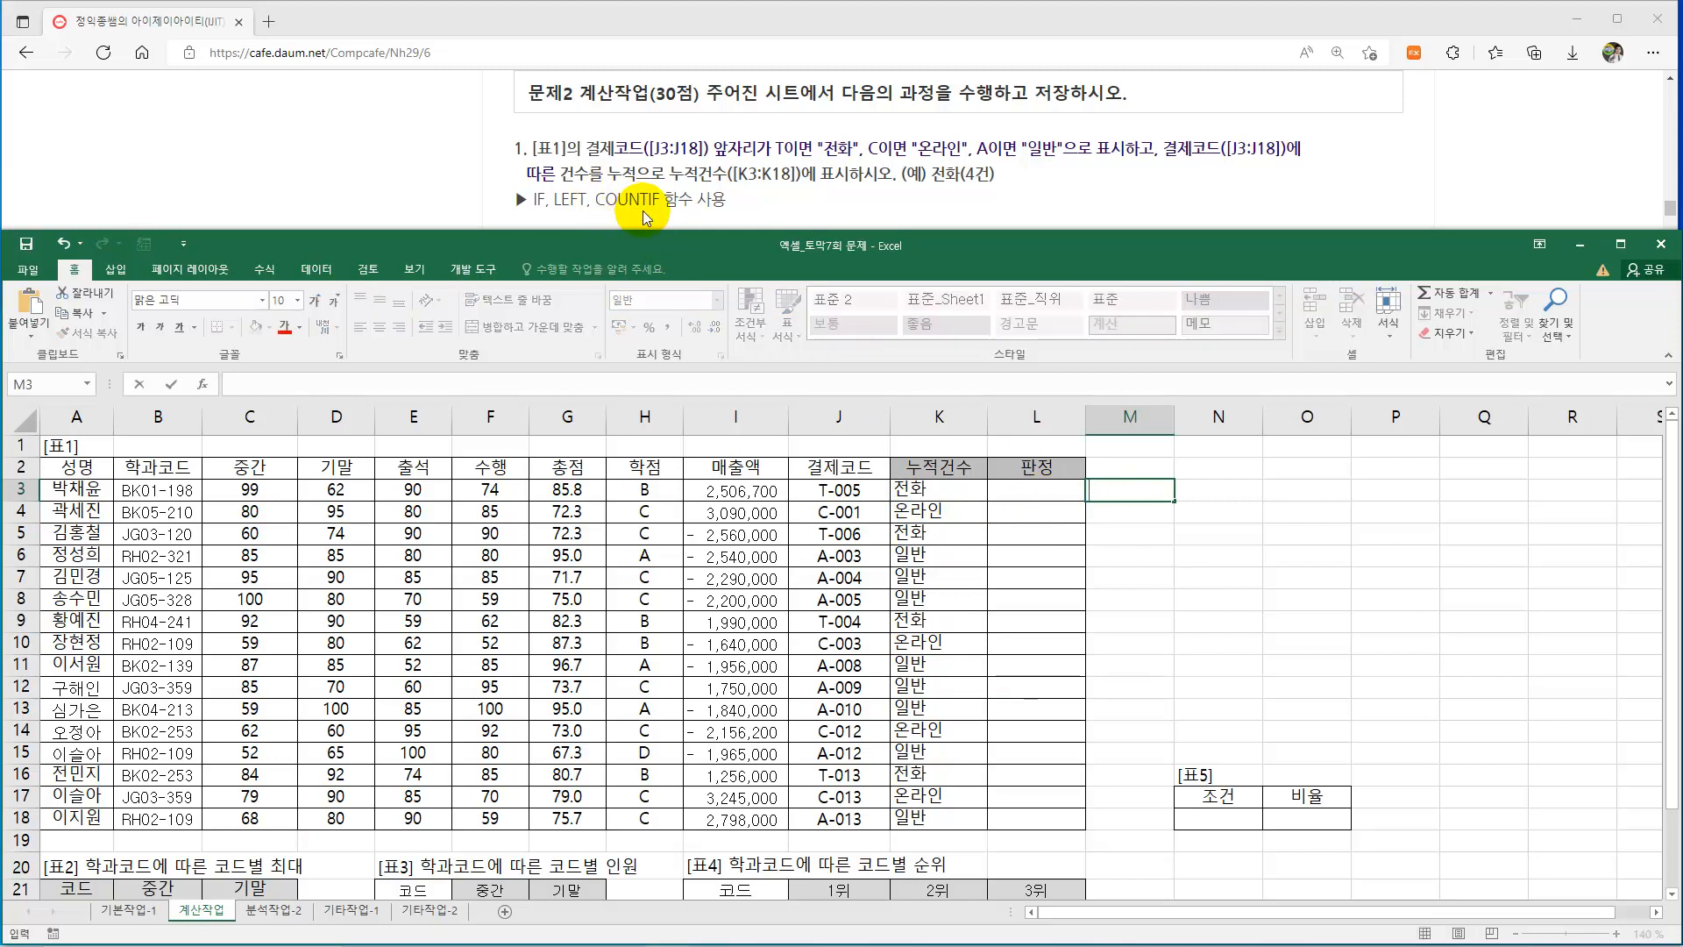
{"action": "type", "text": "=countif("}
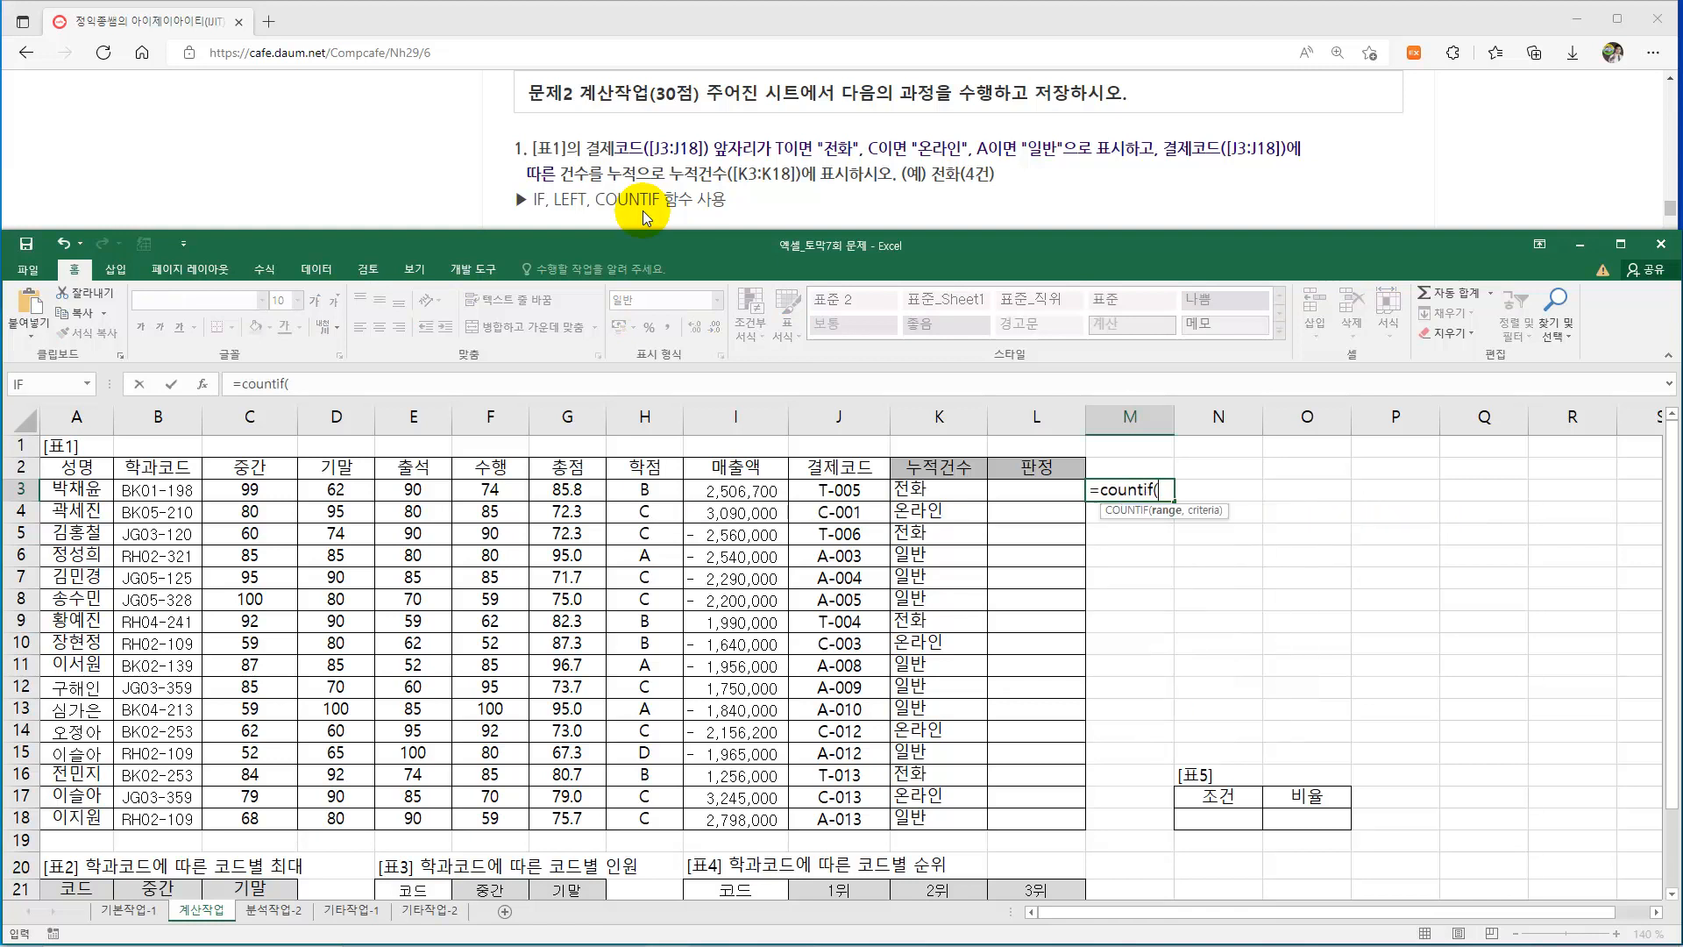
{"action": "left_click", "coordinate": [826, 490]}
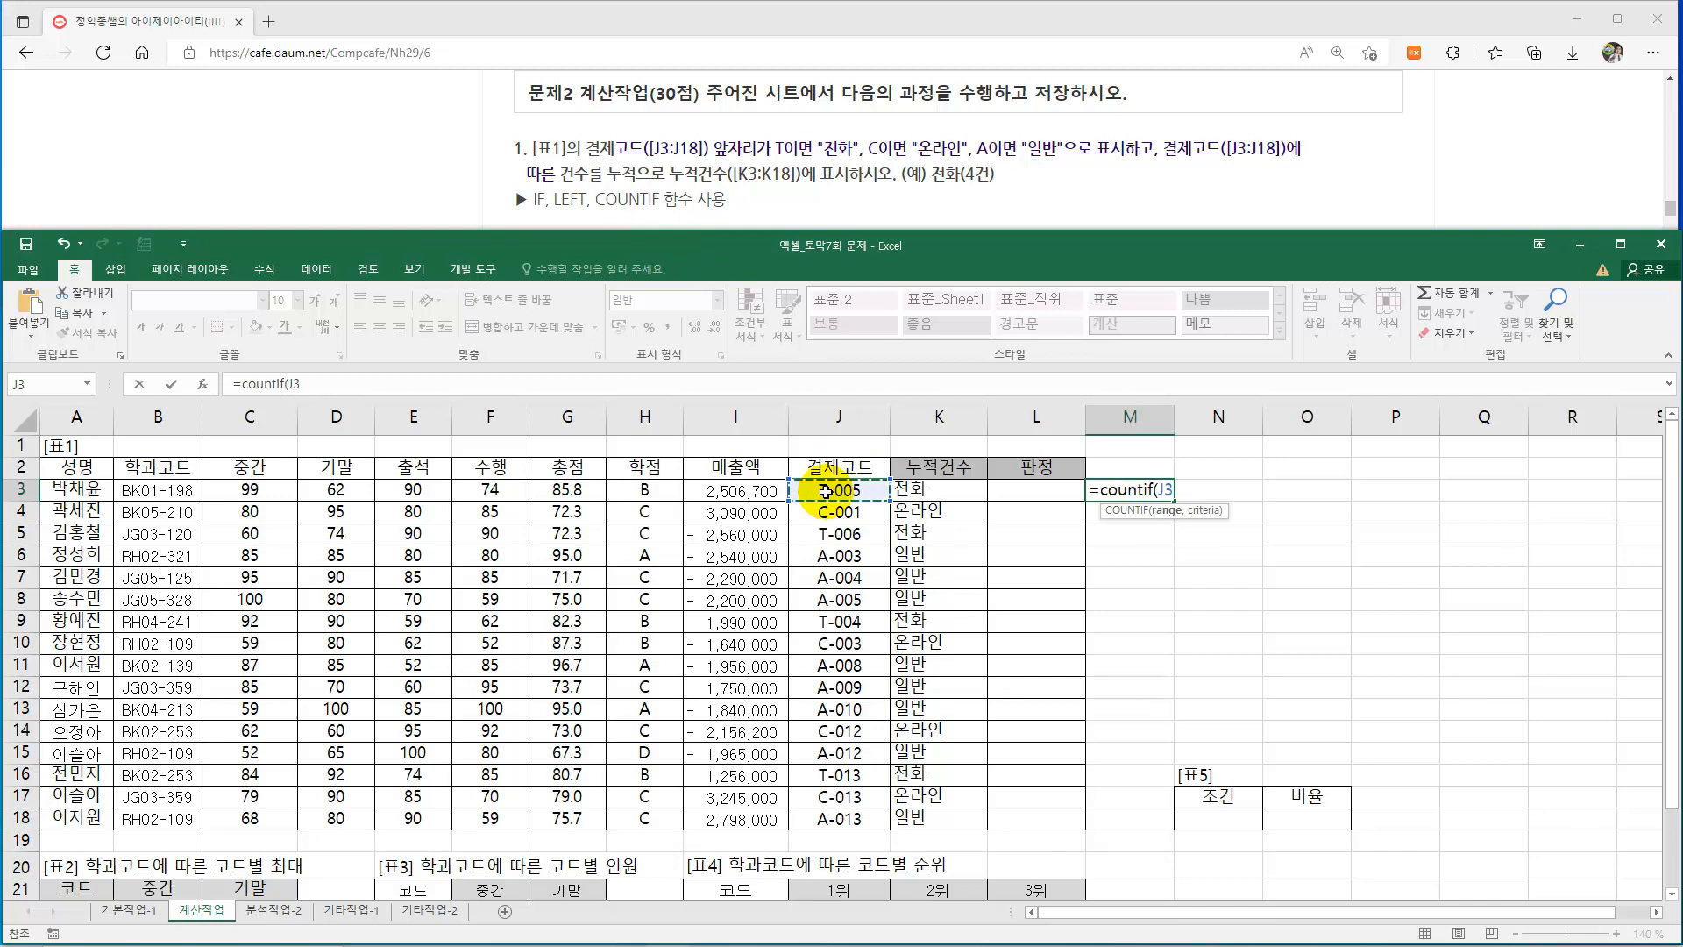
{"action": "type", "text": ",\"T*"}
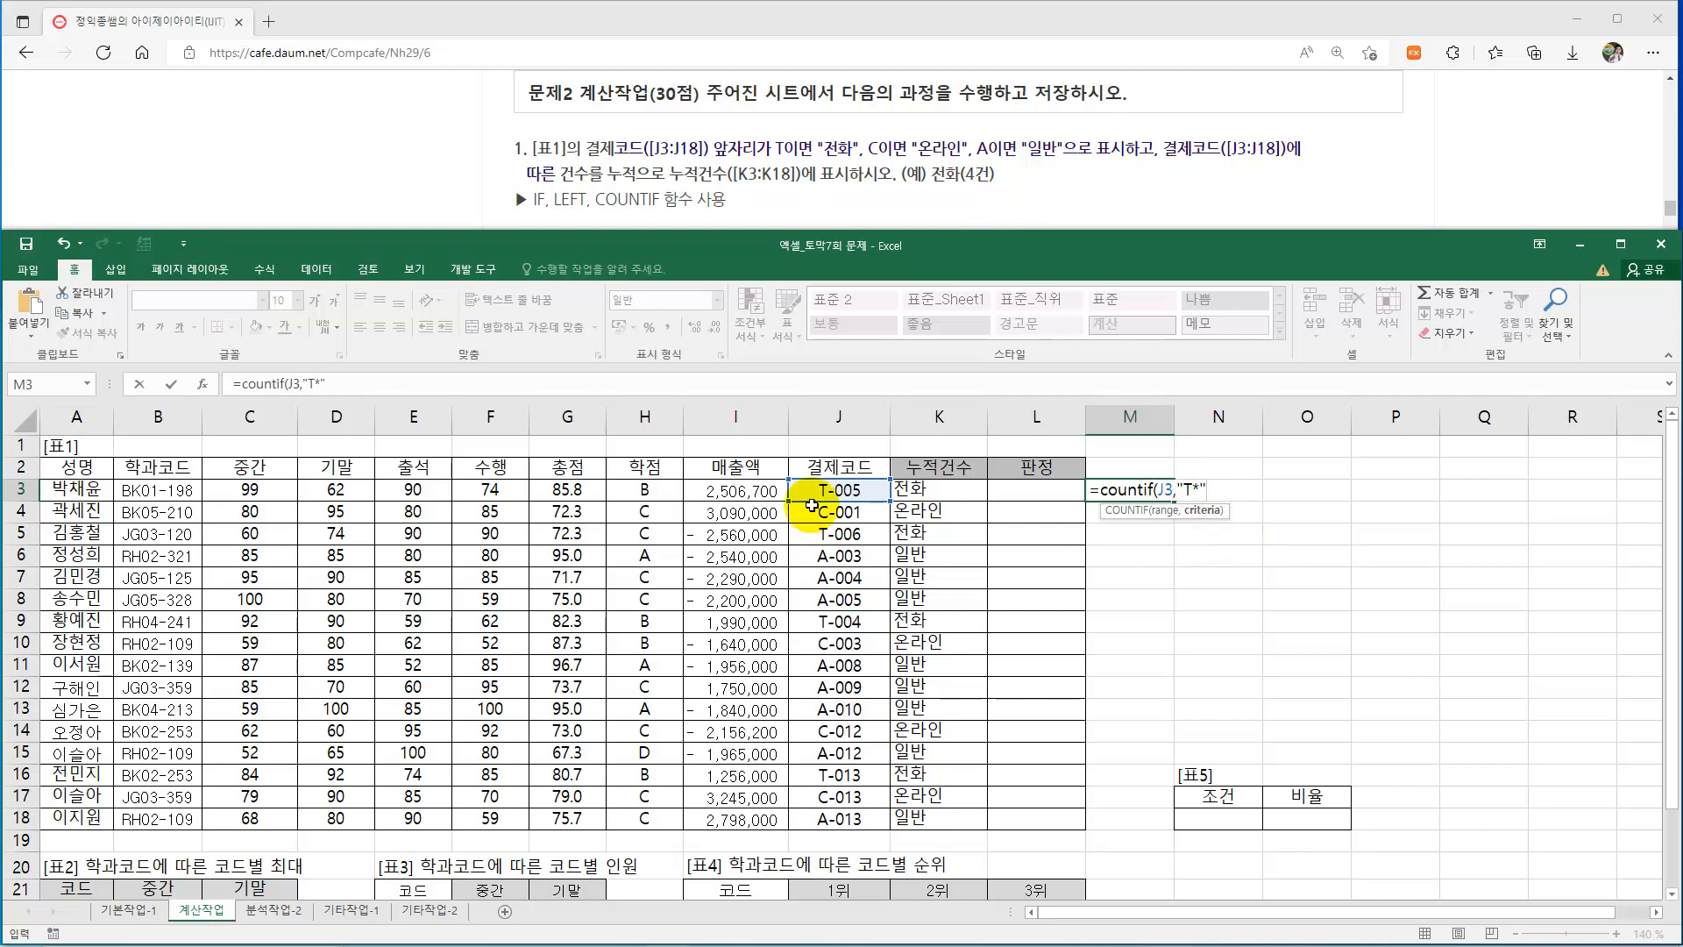
{"action": "key", "text": "Return"}
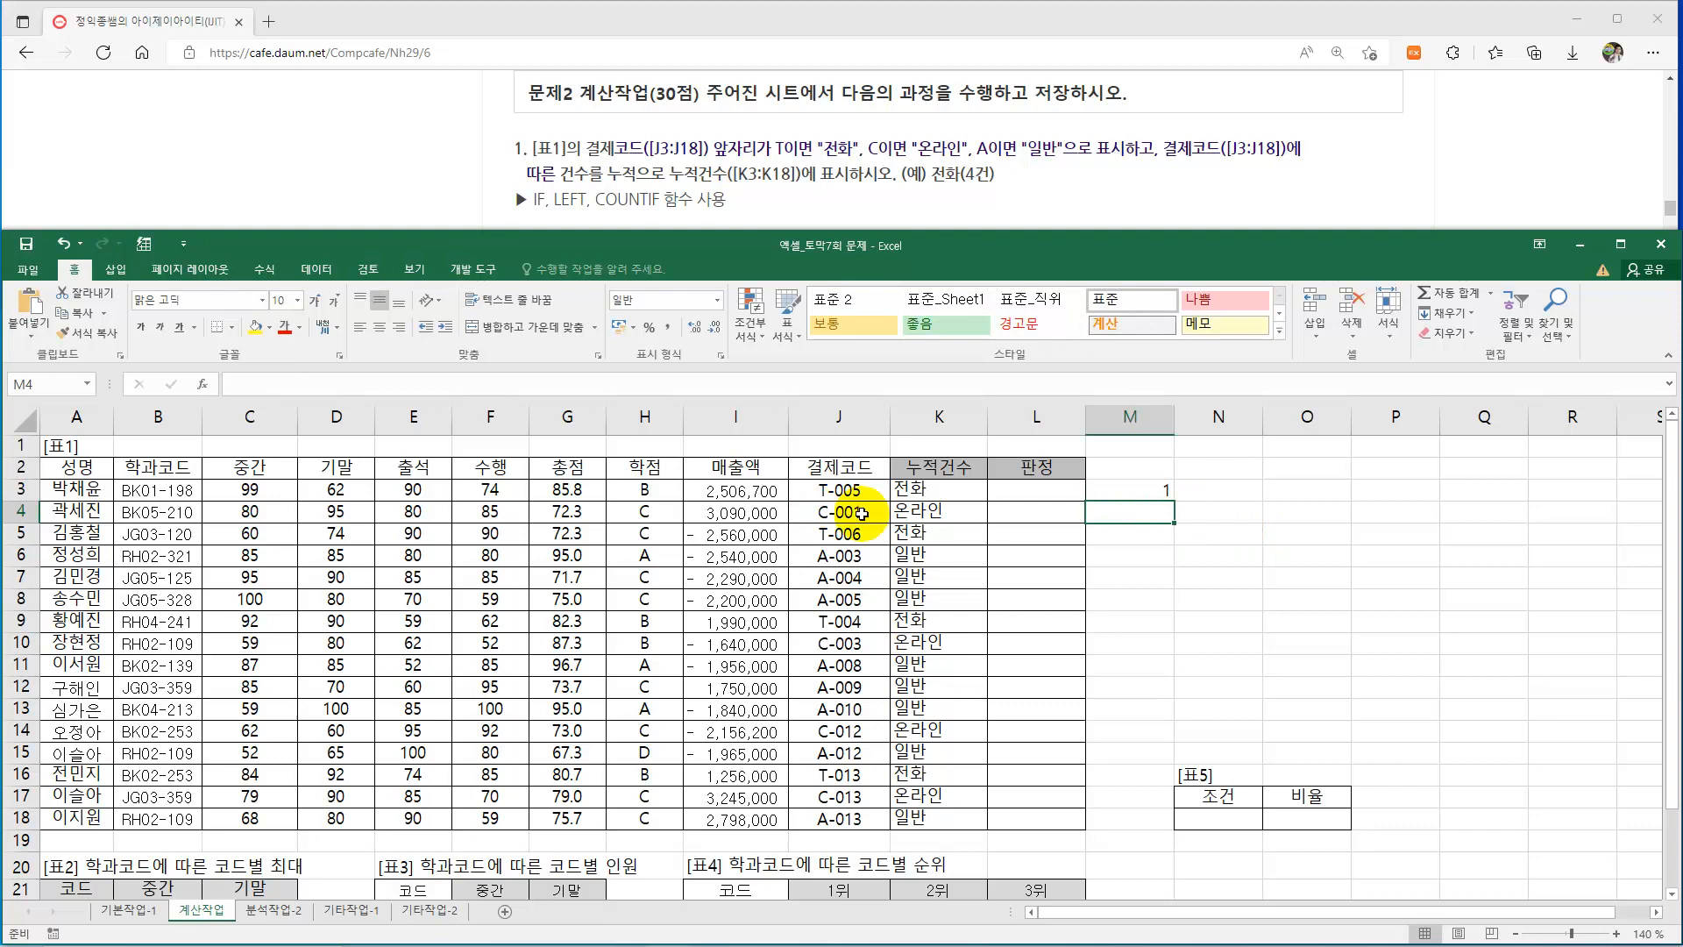
Fill the COUNTIF formula from M3 down to M5 and compare M5 with its payment code in J5.
{"action": "left_click", "coordinate": [1150, 492]}
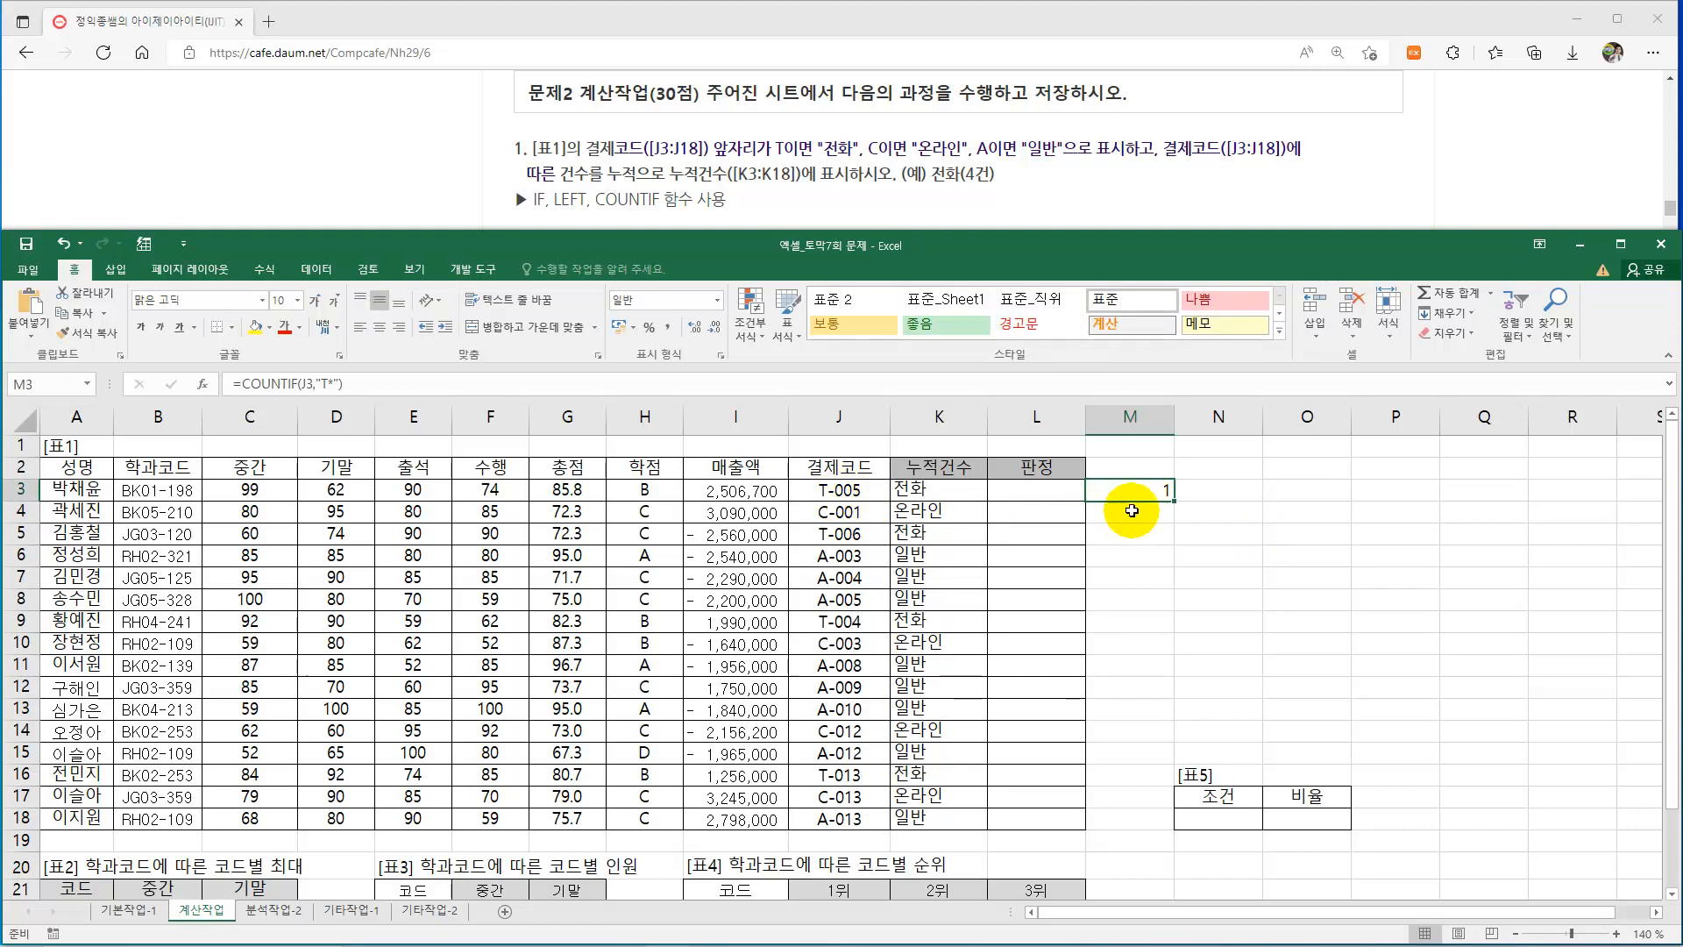
{"action": "left_click_drag", "start_coordinate": [1174, 507], "coordinate": [1174, 523]}
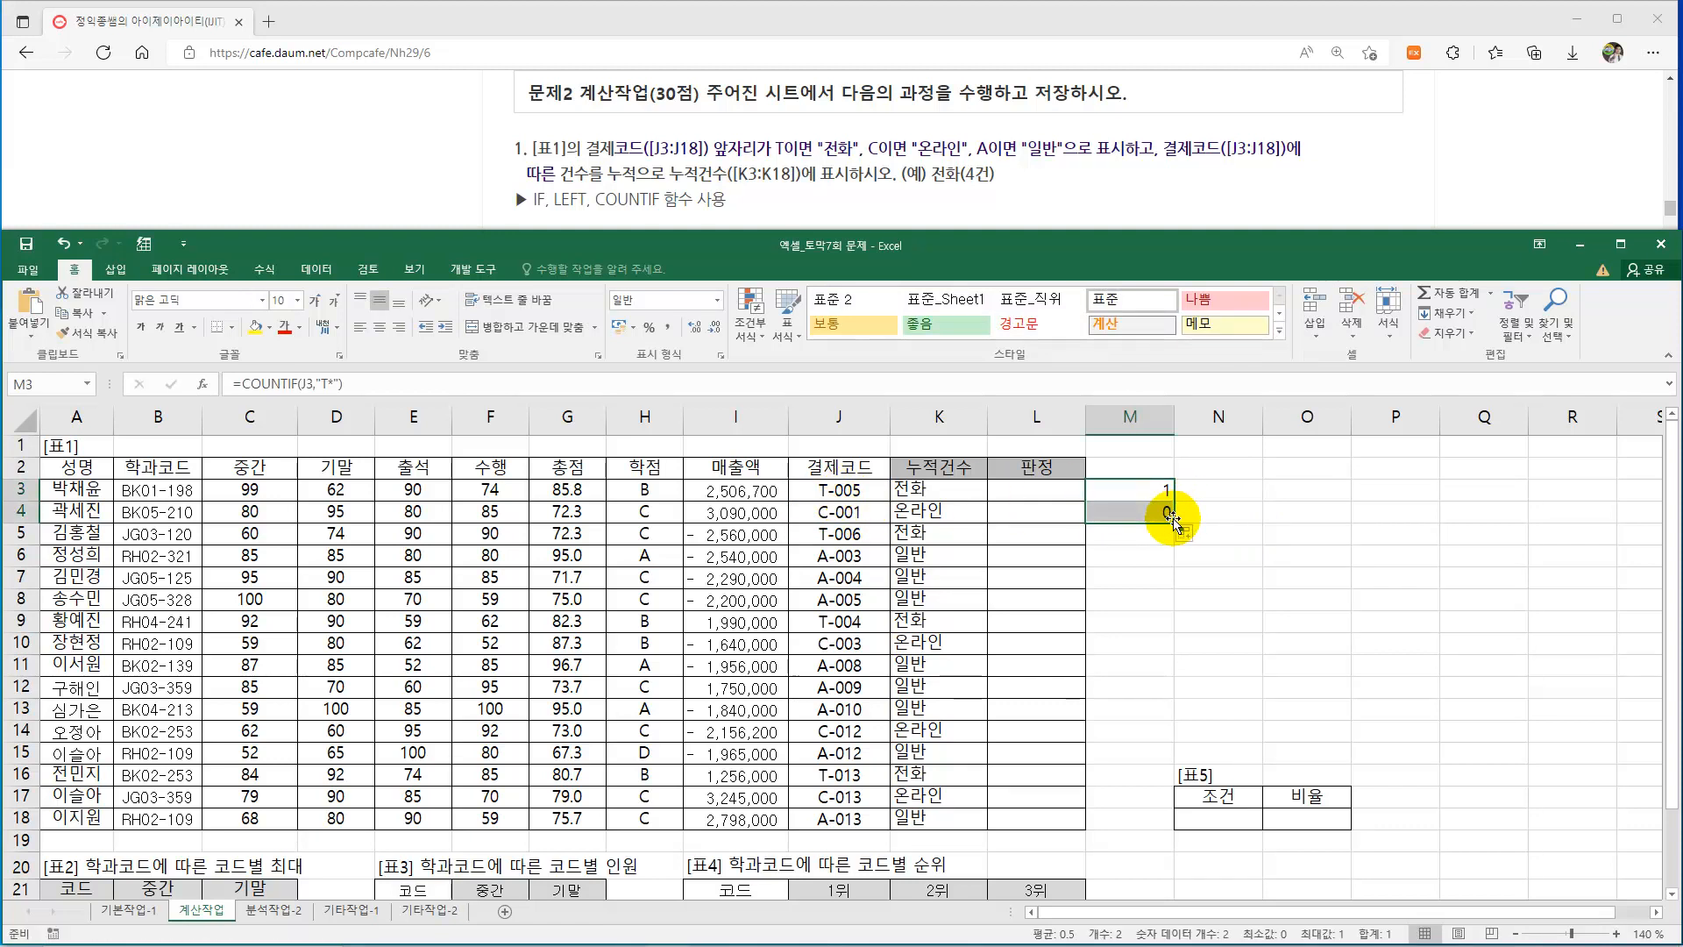
{"action": "left_click_drag", "start_coordinate": [1174, 523], "coordinate": [1170, 542]}
{"action": "left_click", "coordinate": [1139, 534]}
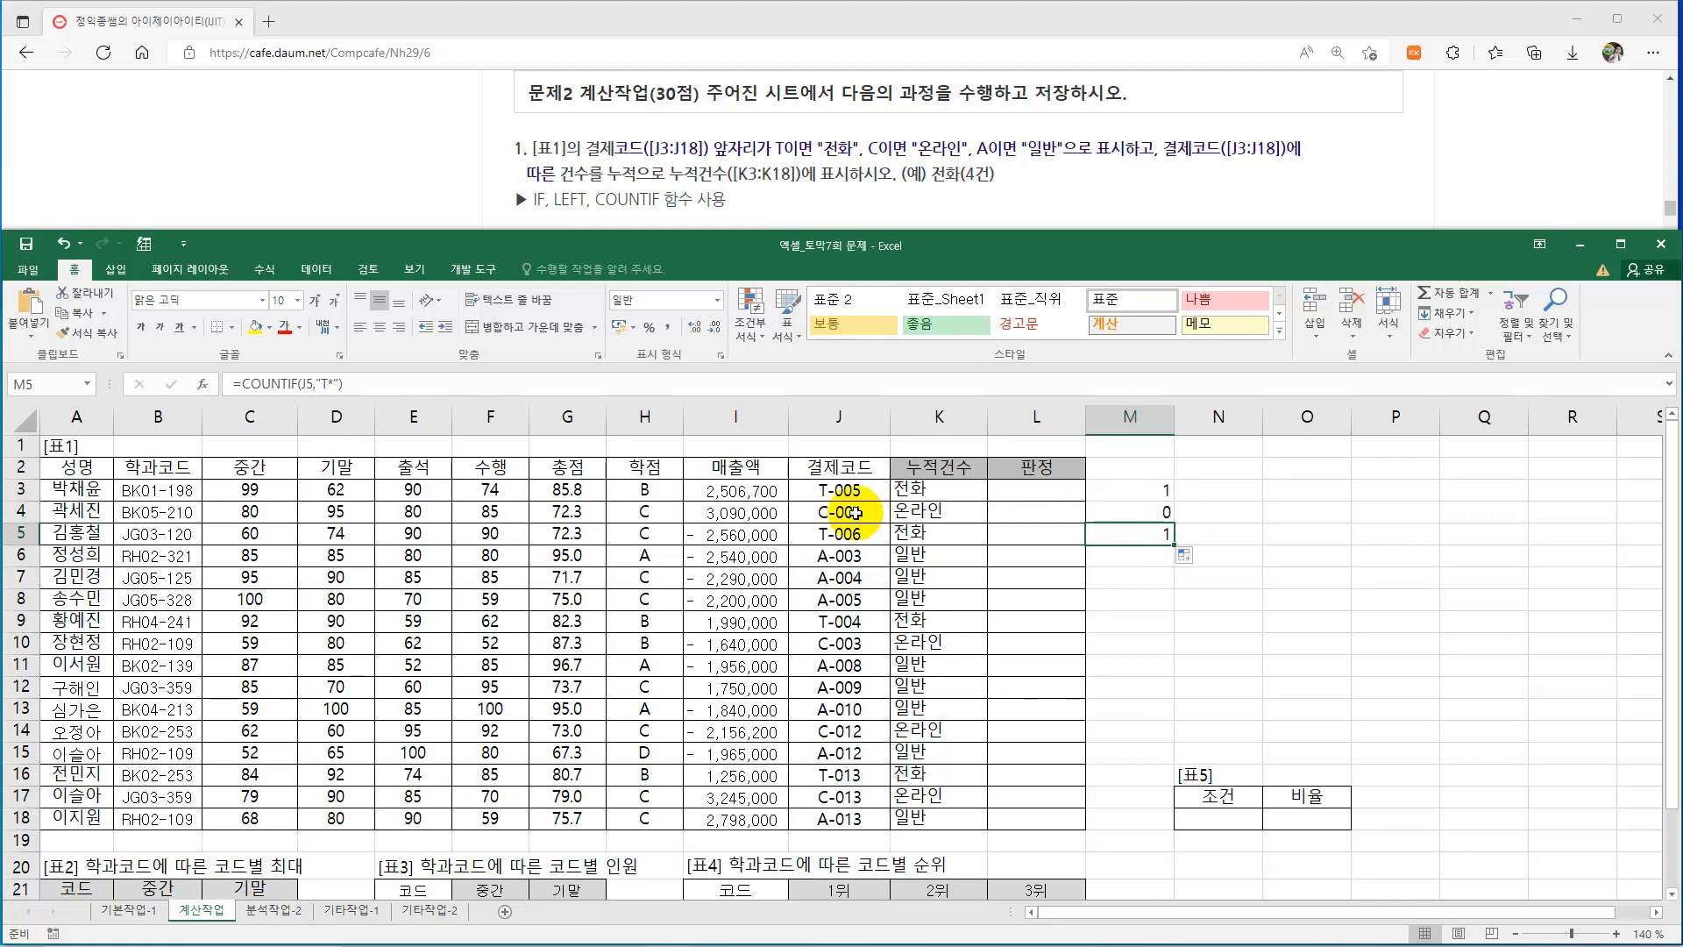
{"action": "left_click", "coordinate": [855, 531]}
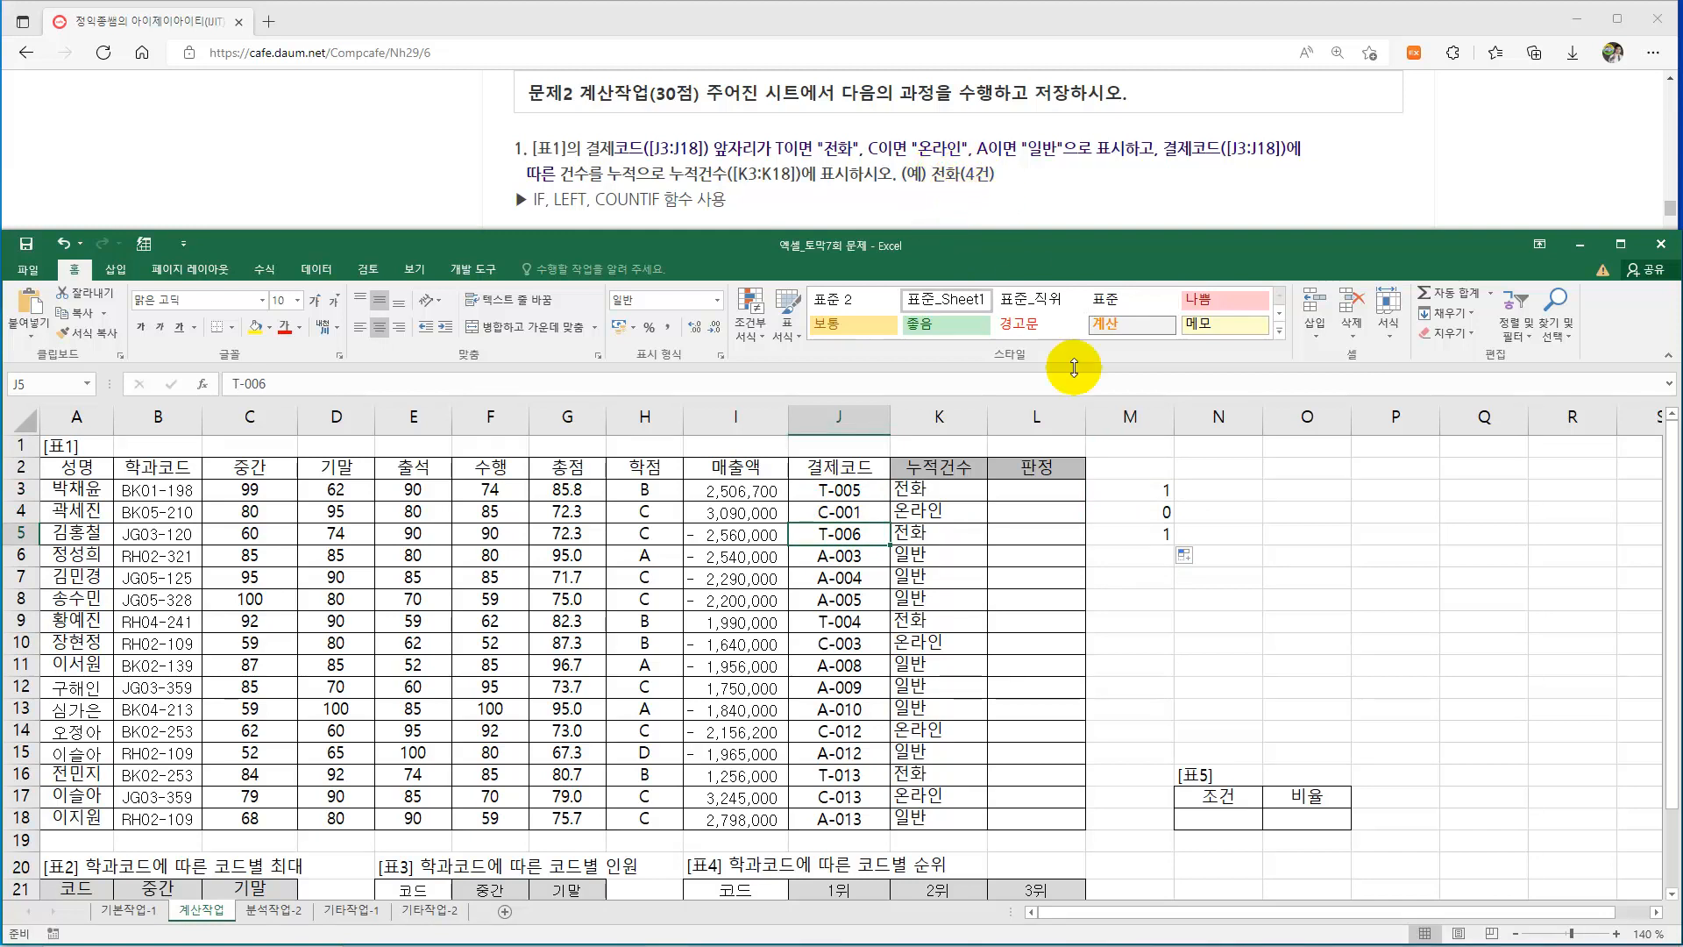
{"action": "left_click", "coordinate": [1165, 532]}
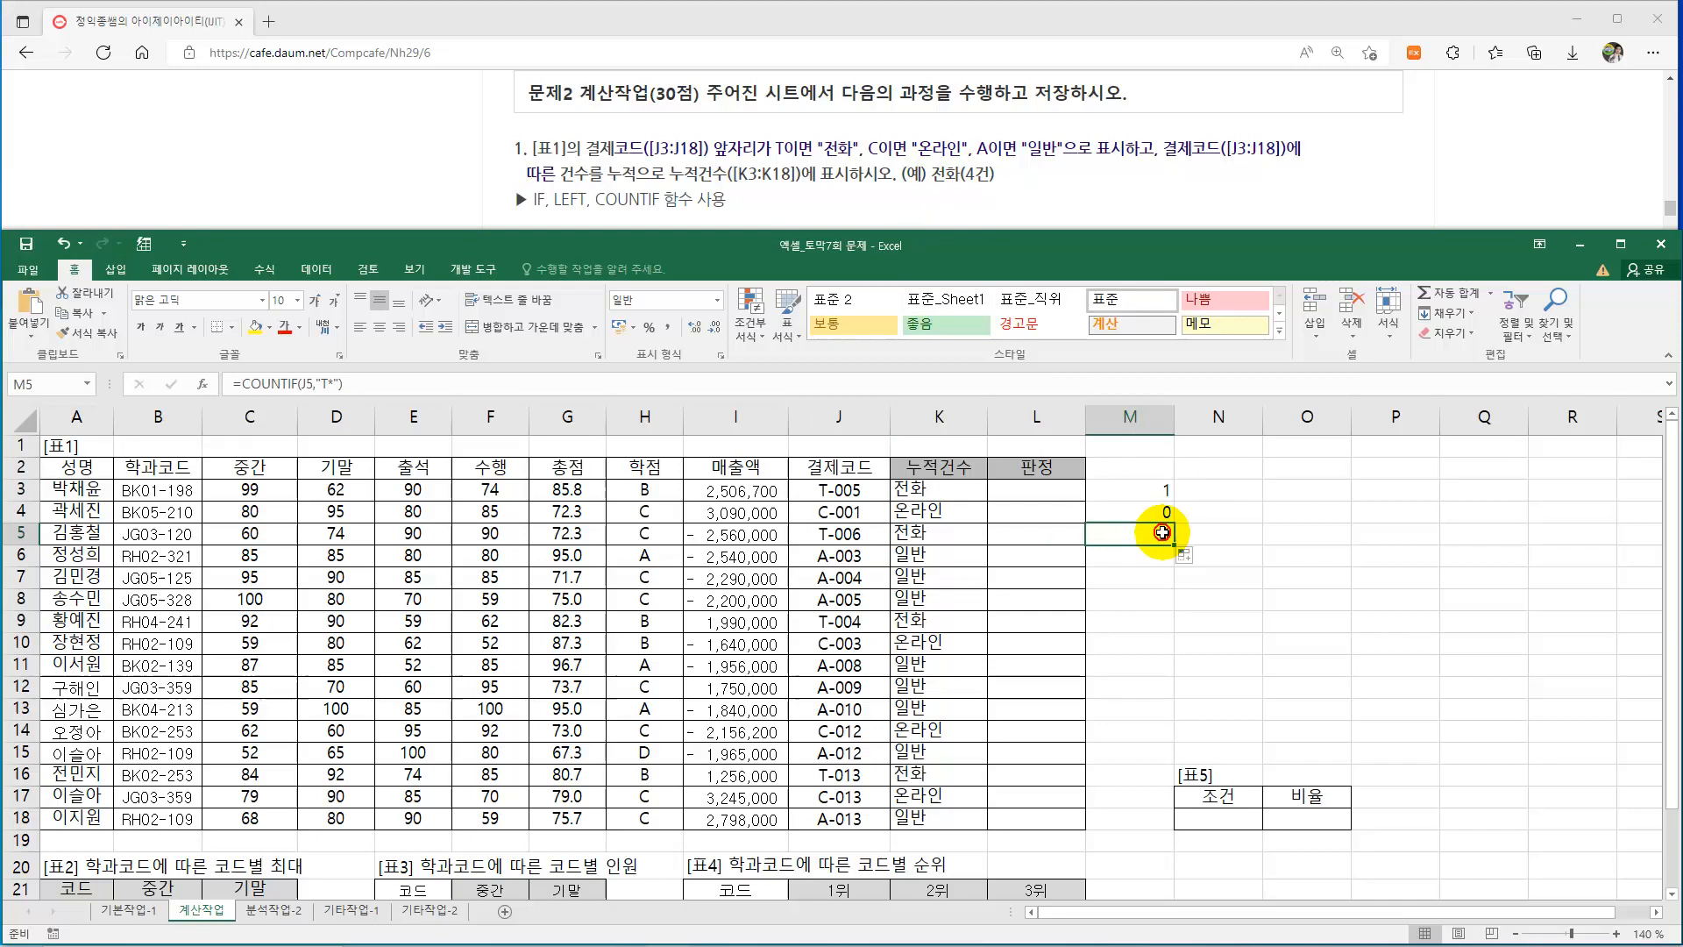
Change the COUNTIF criterion in M4 to "C*".
{"action": "left_click", "coordinate": [1161, 510]}
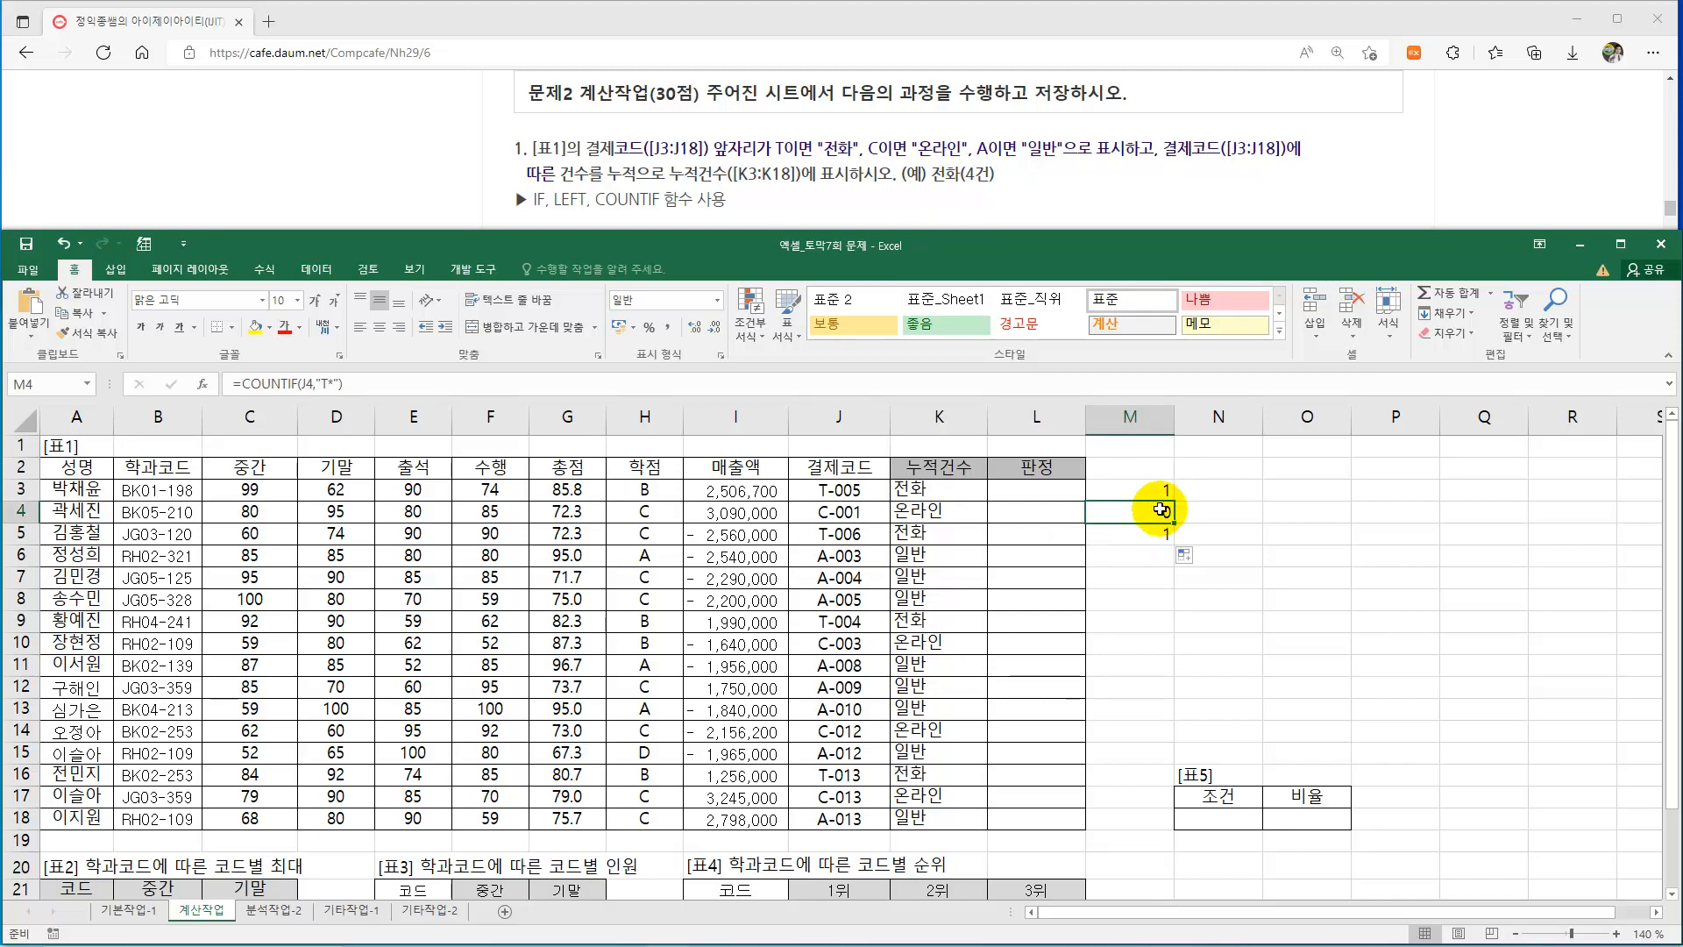
{"action": "double_click", "coordinate": [1162, 509]}
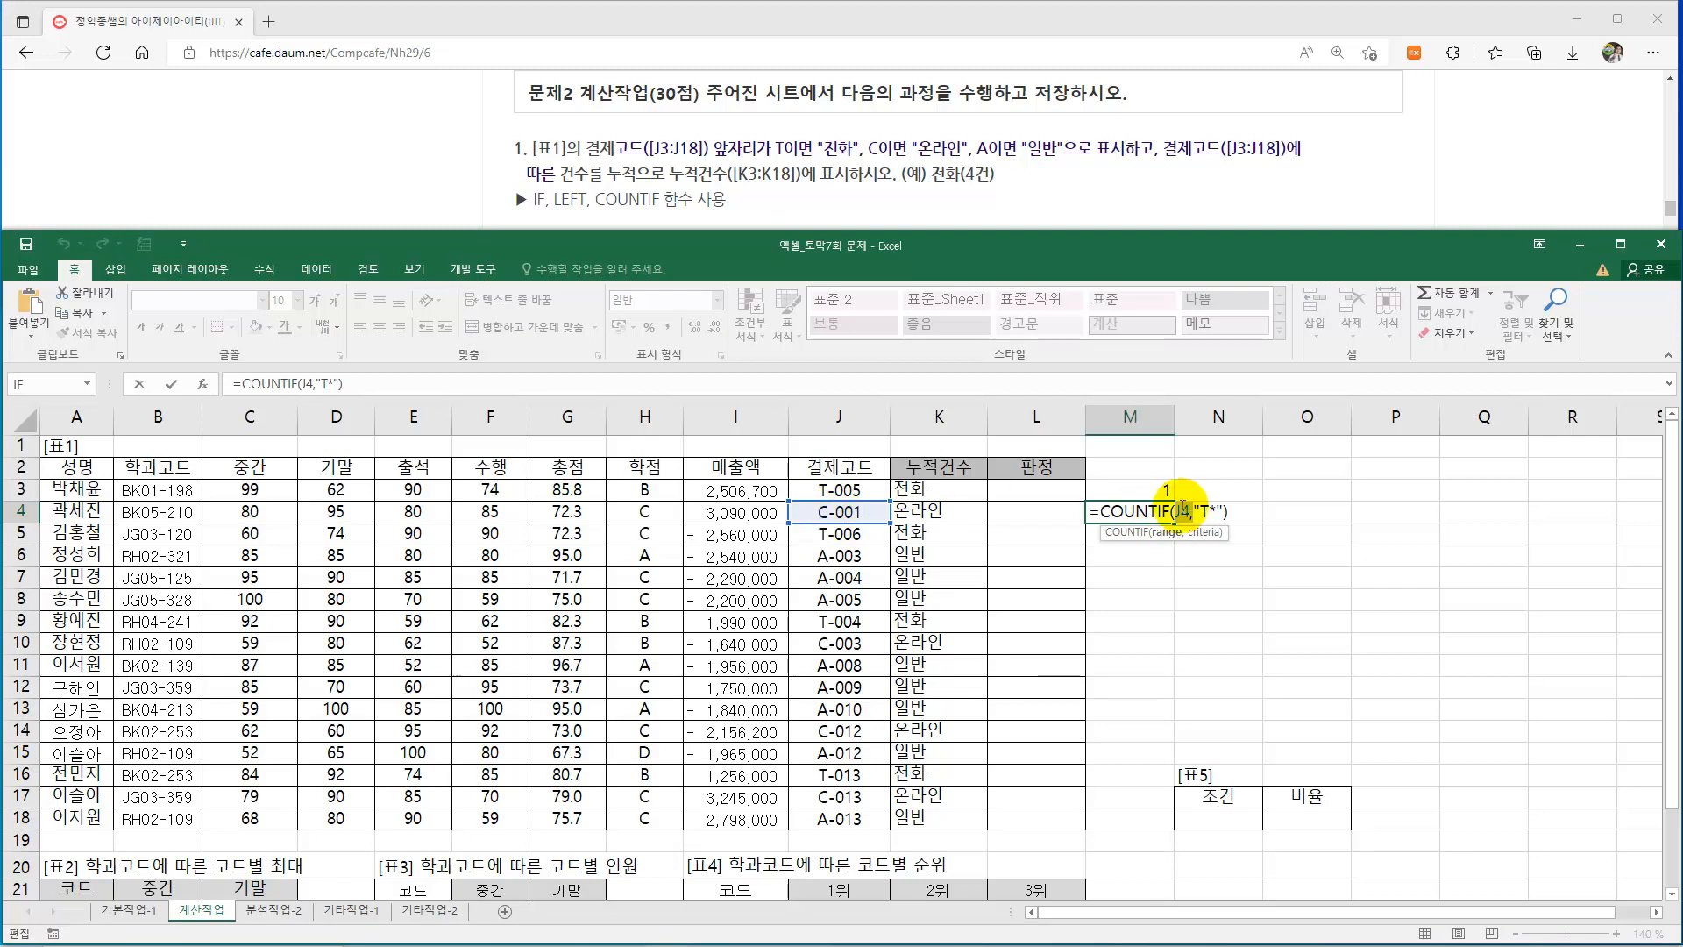
{"action": "double_click", "coordinate": [1205, 512]}
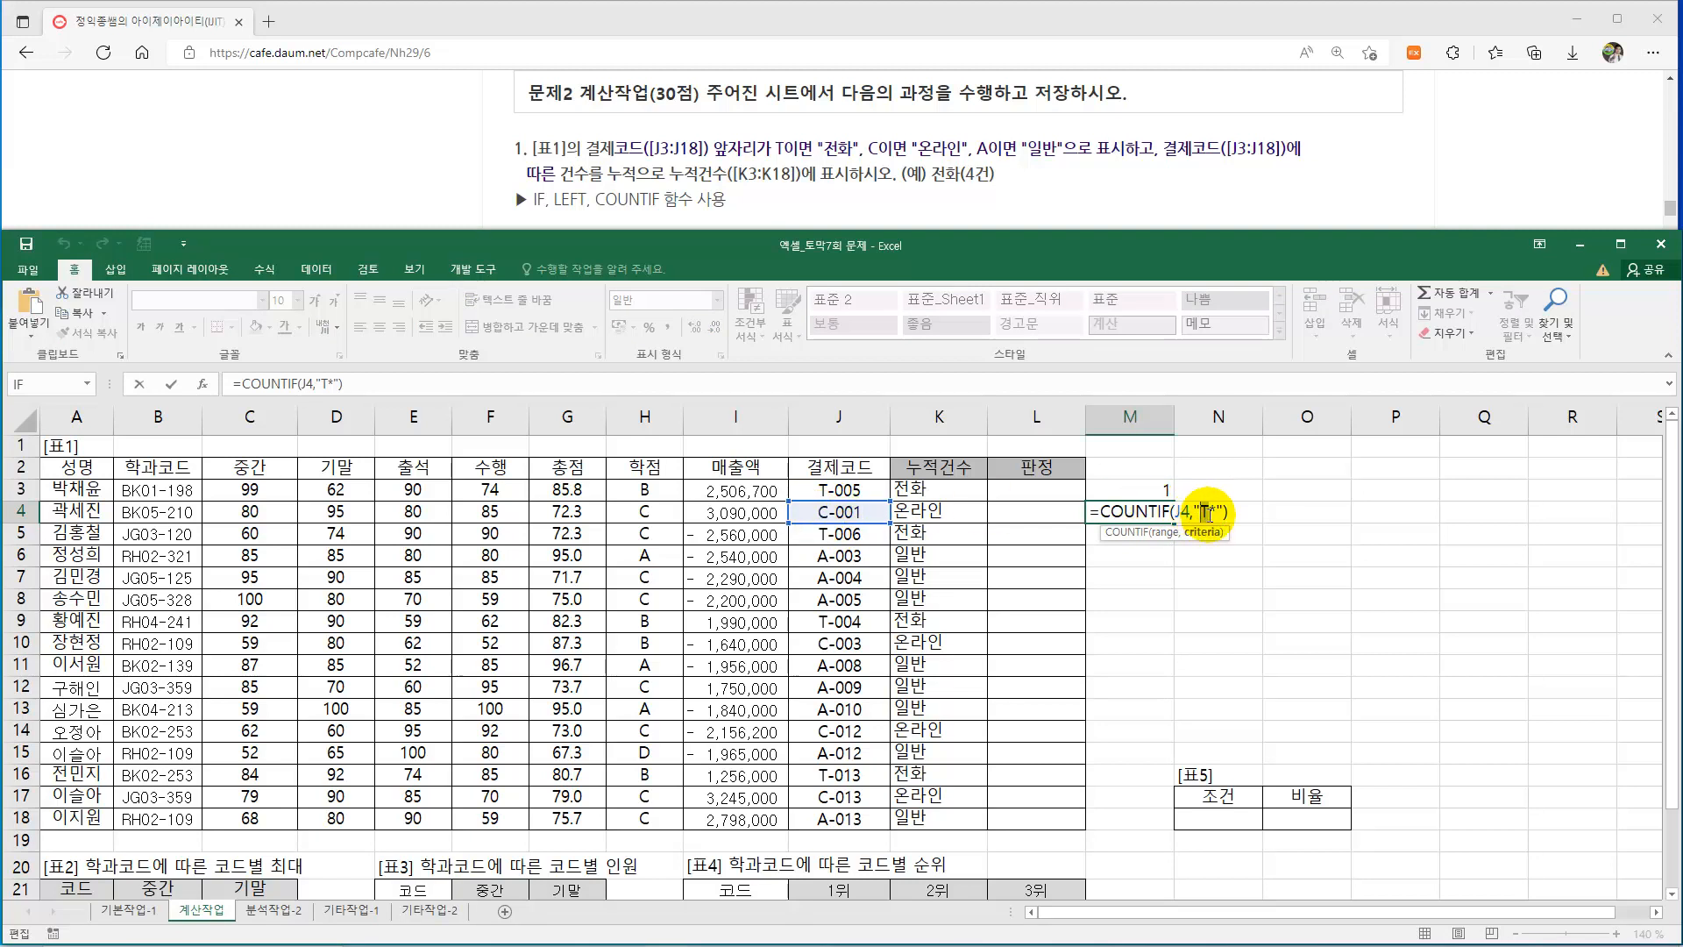
{"action": "type", "text": "C"}
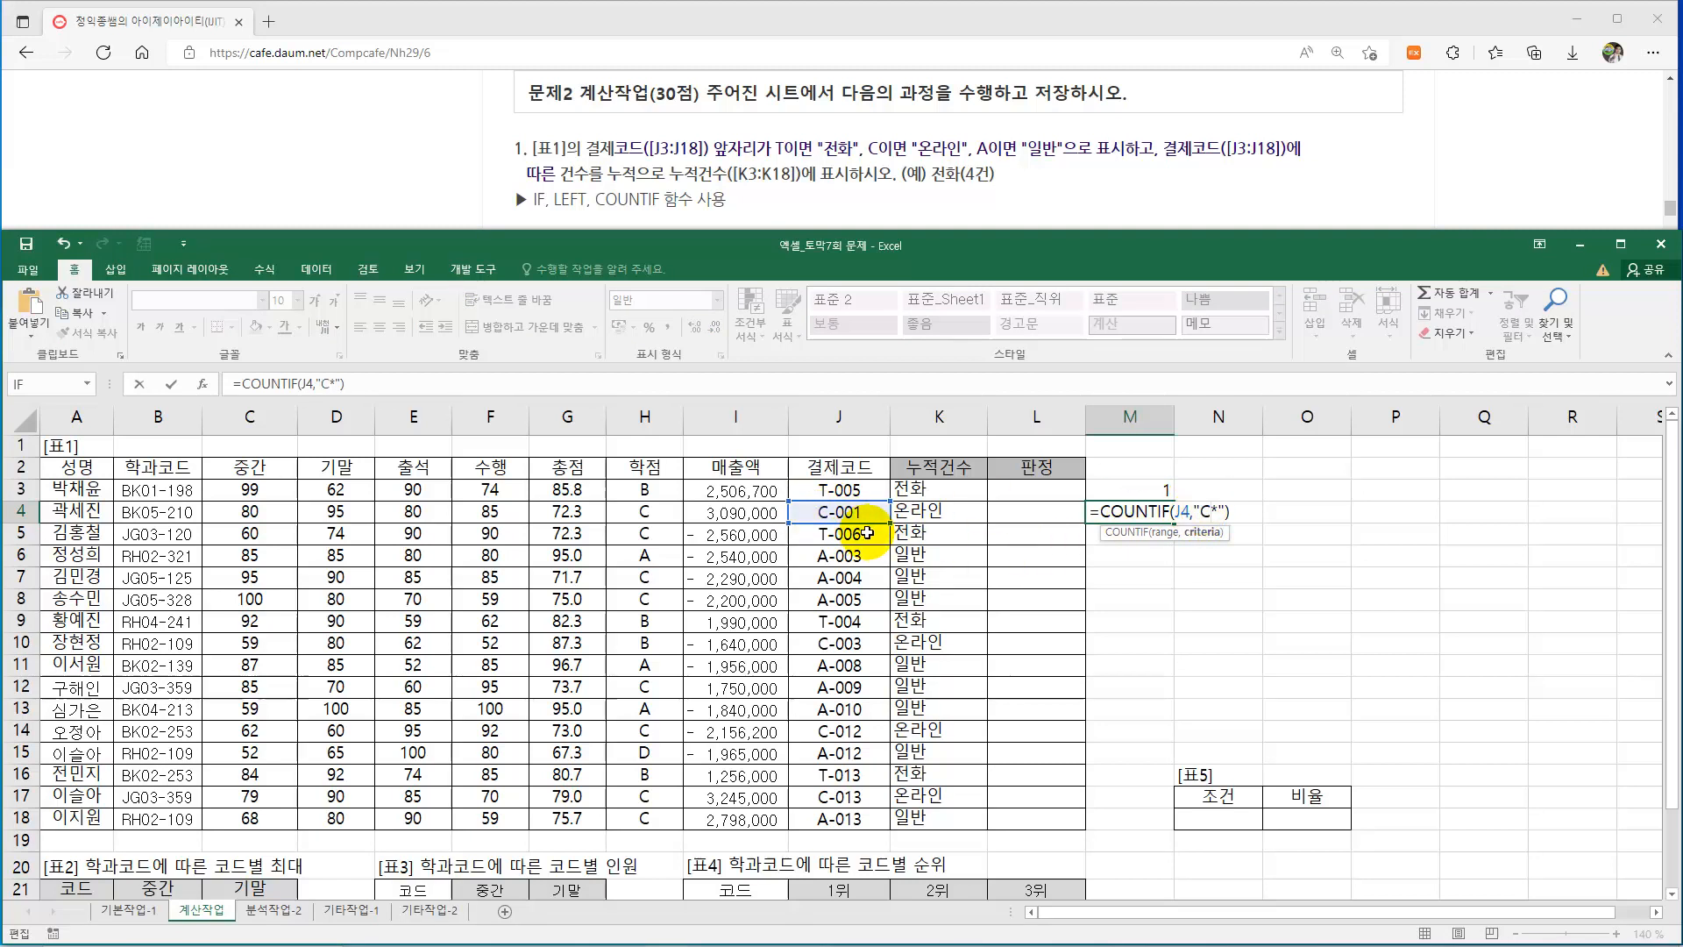
{"action": "key", "text": "Return"}
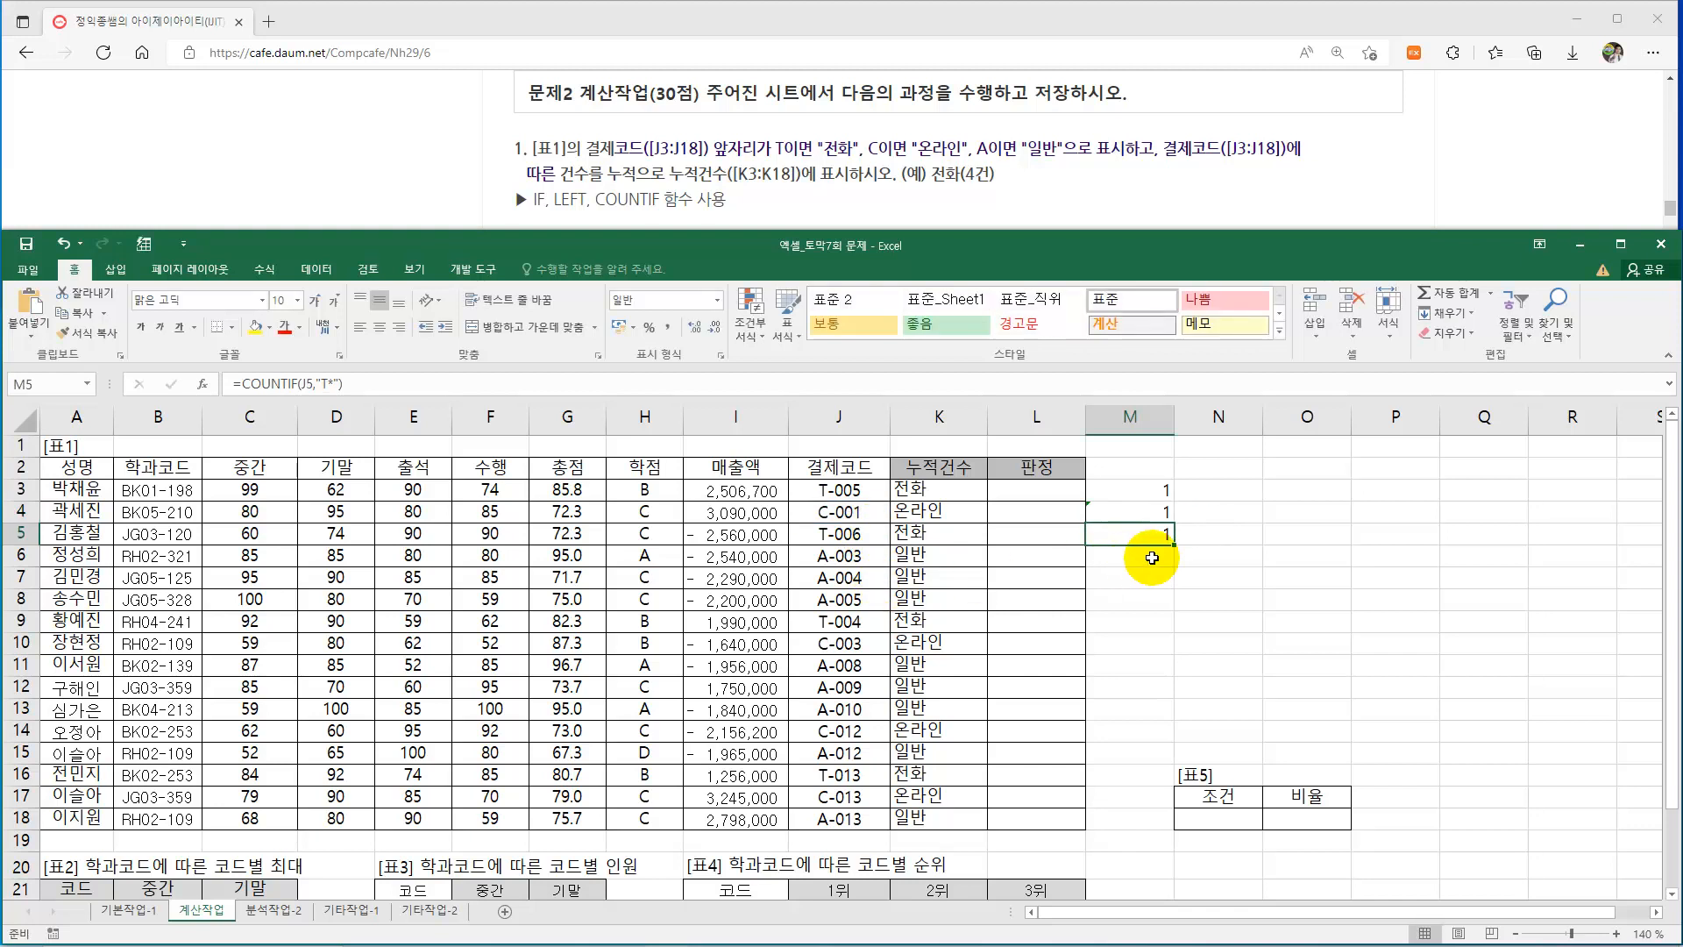
Fill the COUNTIF formula from M5 into M6 and change its criterion there to "A*".
{"action": "left_click_drag", "start_coordinate": [1171, 545], "coordinate": [1172, 565]}
{"action": "double_click", "coordinate": [1149, 555]}
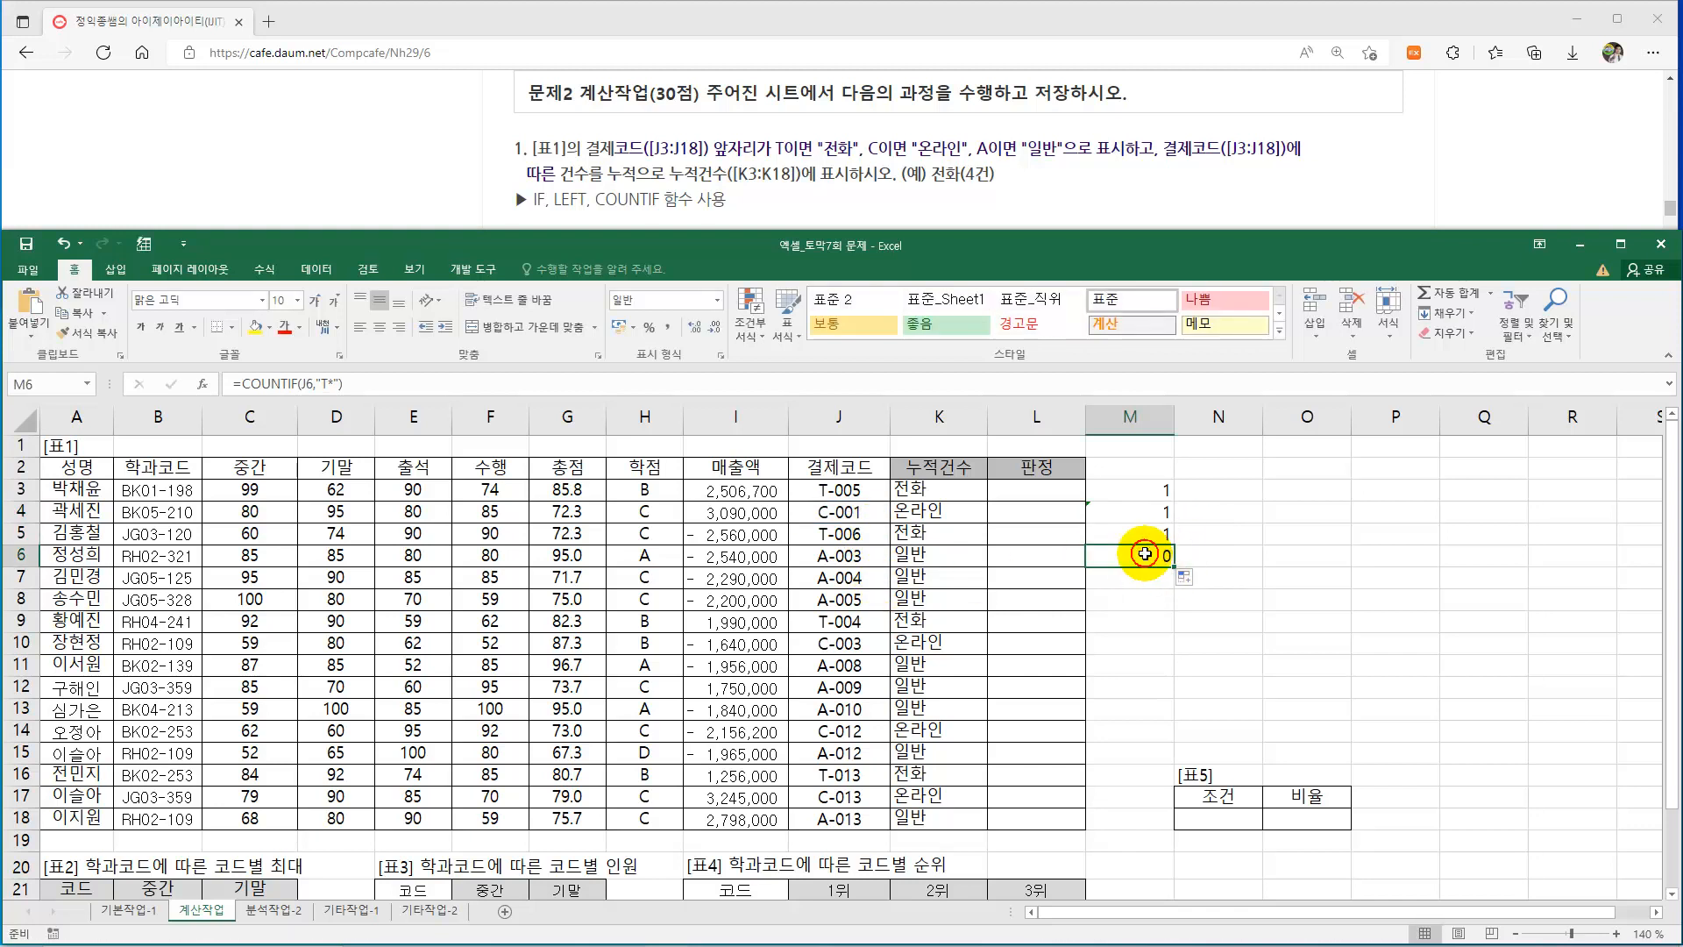
{"action": "double_click", "coordinate": [1203, 554]}
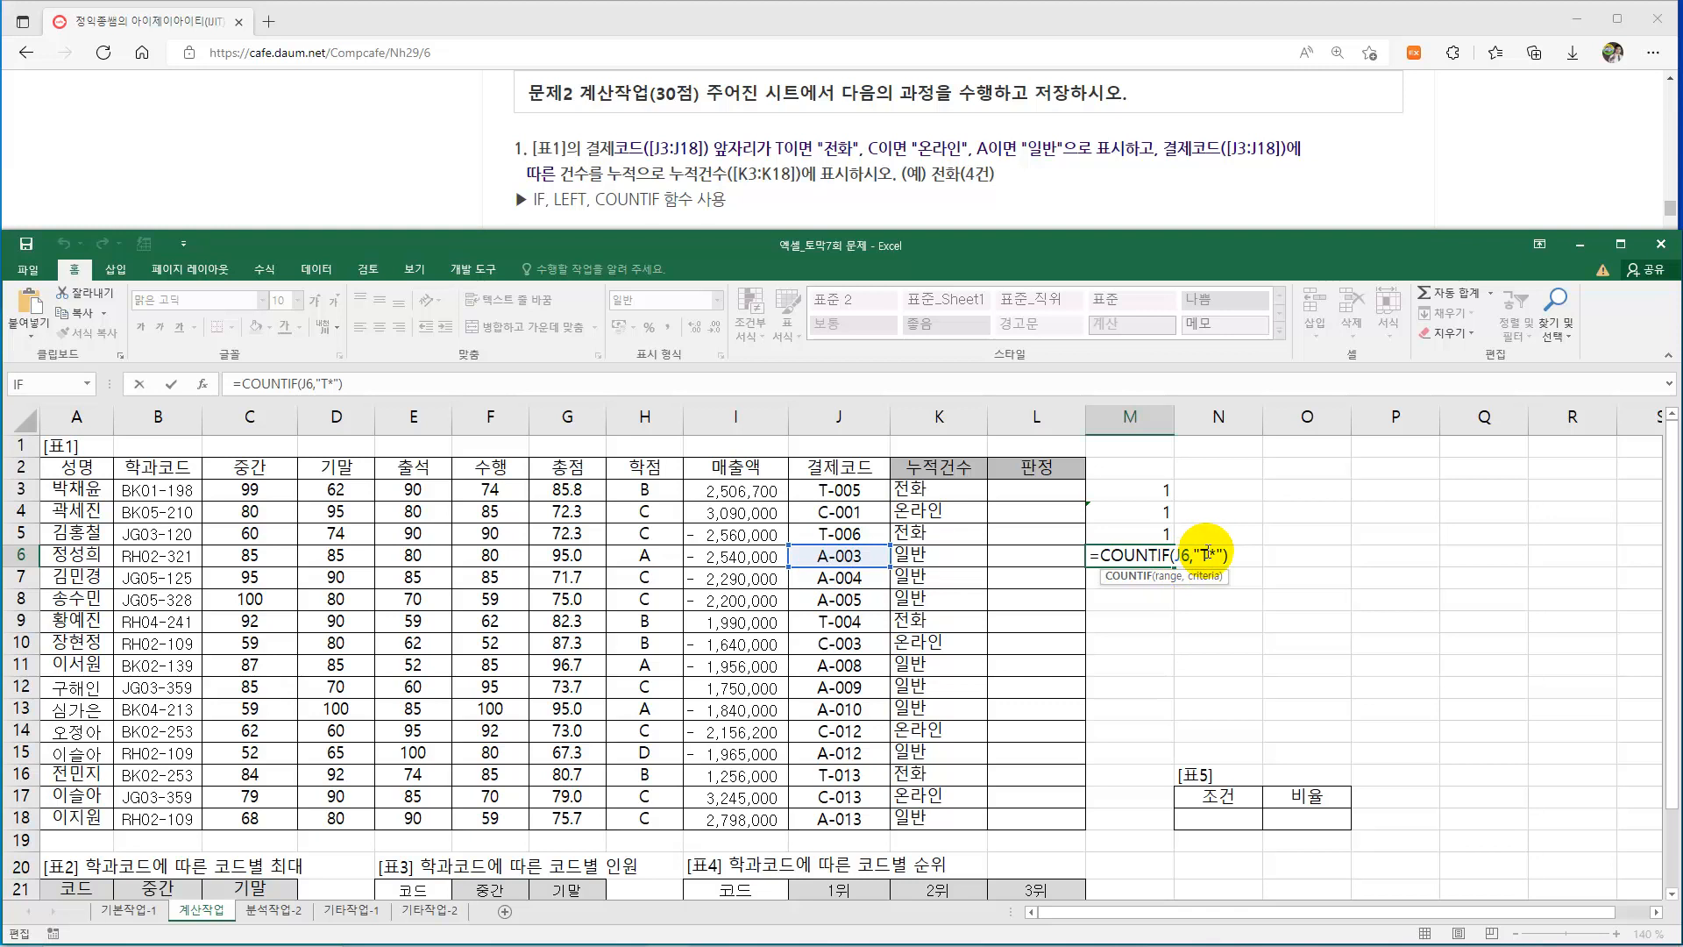
{"action": "type", "text": "A"}
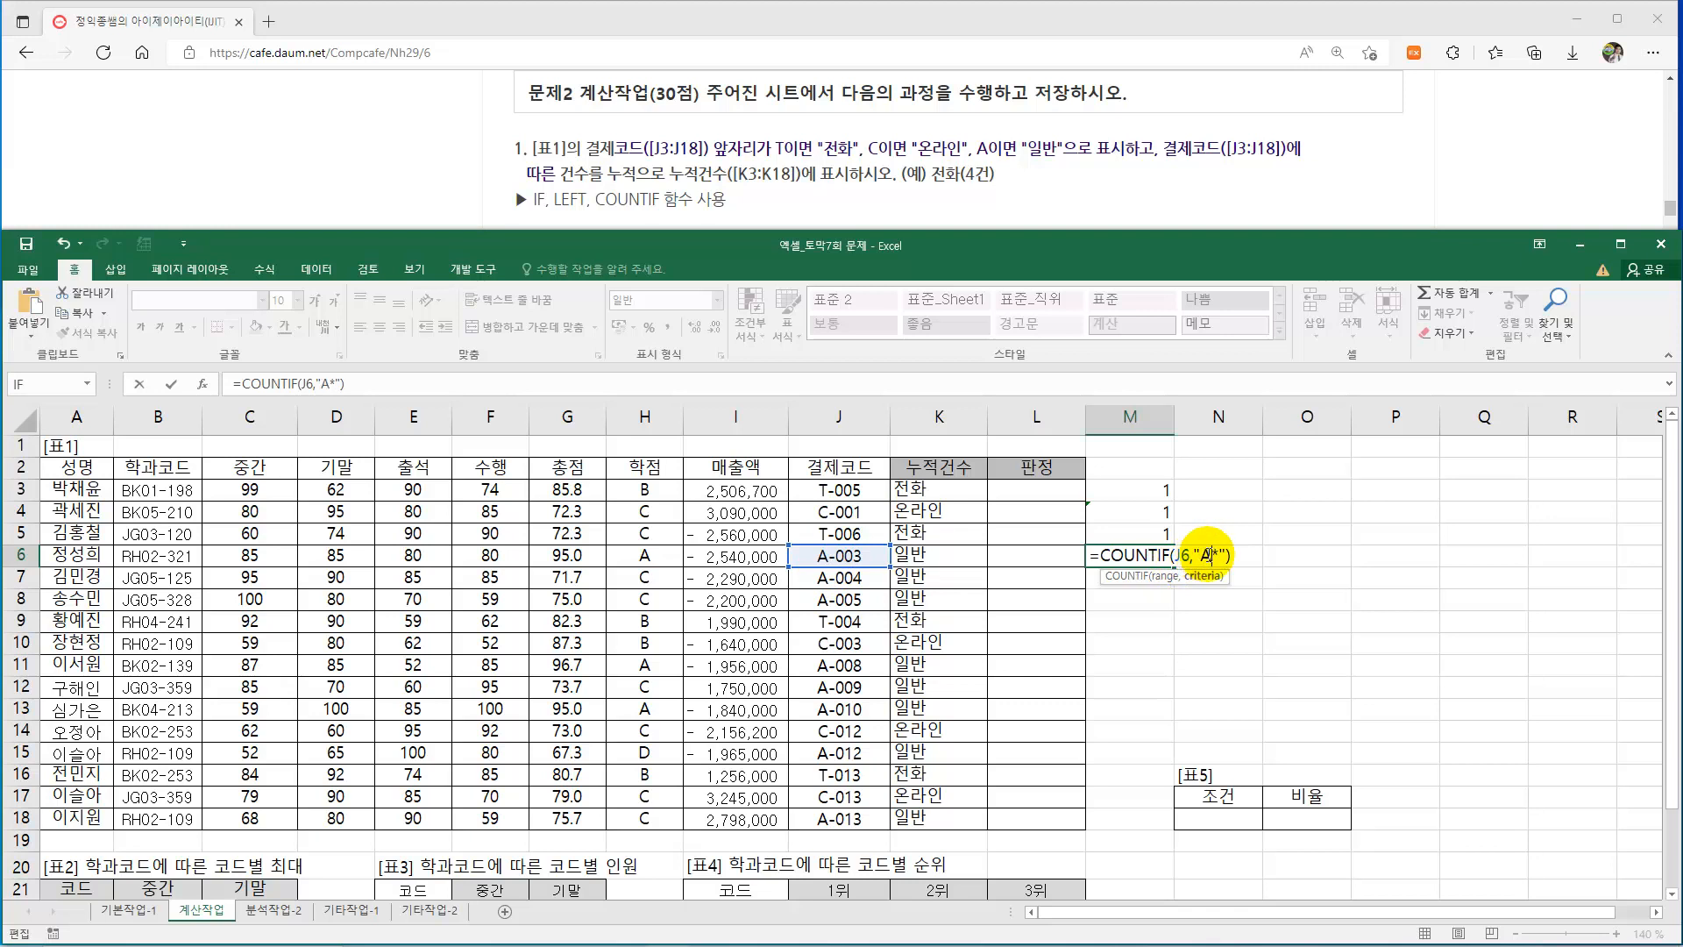
{"action": "key", "text": "Return"}
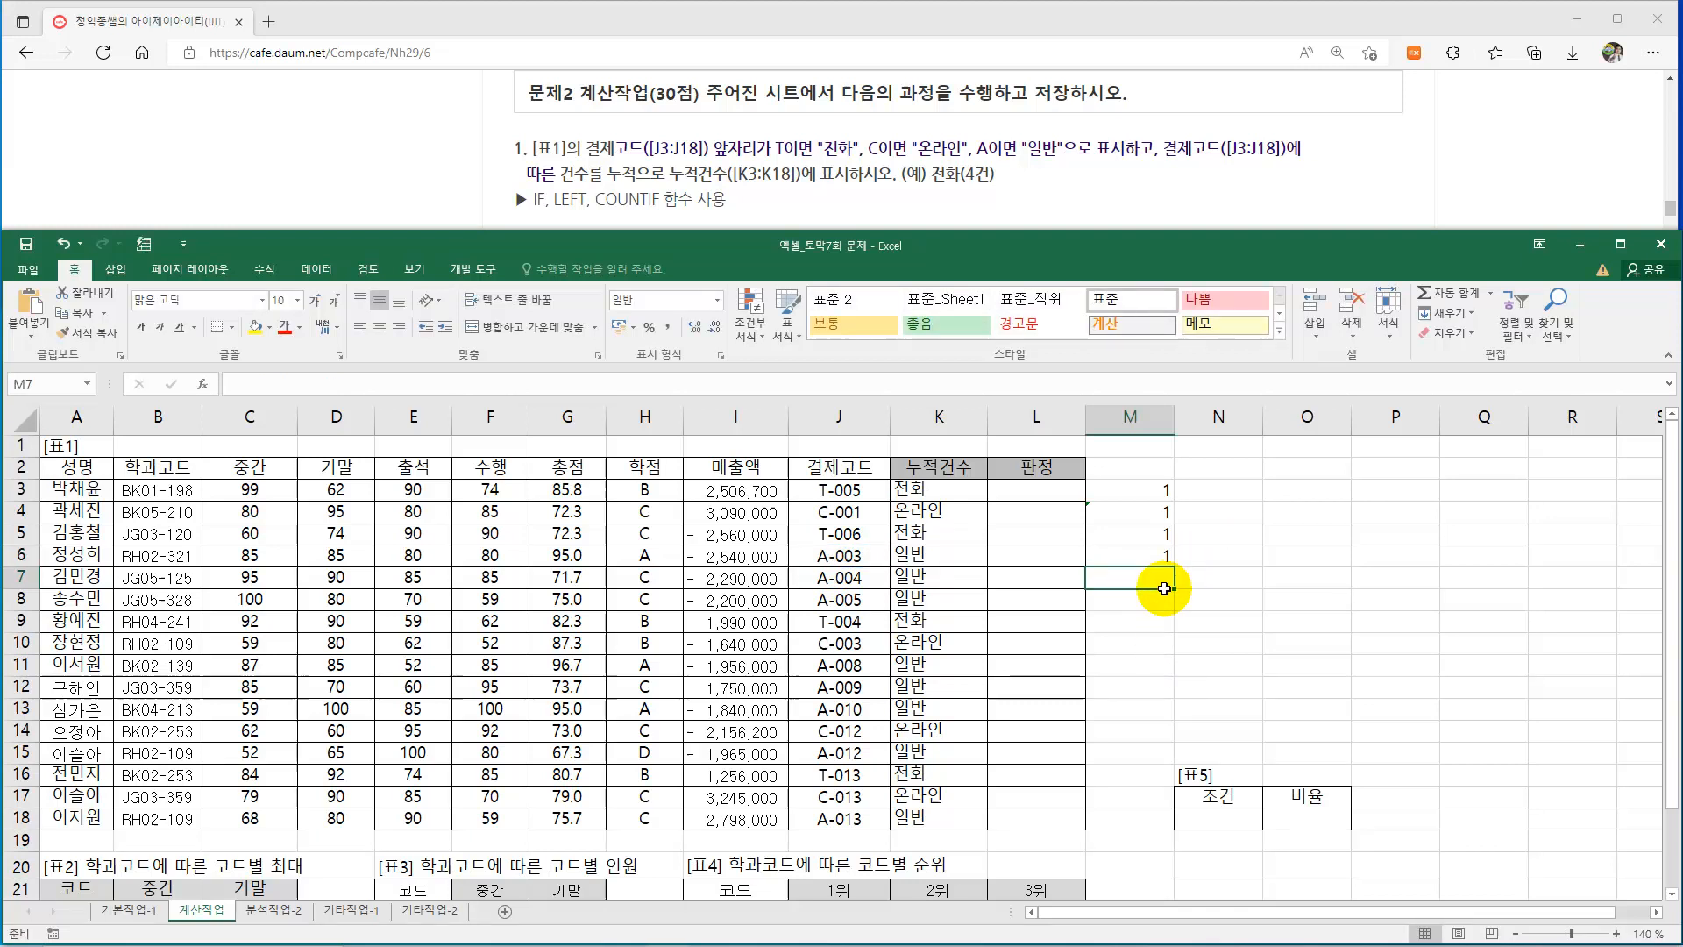
Try the M3 formula with LEFT inside the criterion's quotes: =COUNTIF(J3,"left(J3,1)*").
{"action": "left_click", "coordinate": [1173, 488]}
{"action": "double_click", "coordinate": [1154, 512]}
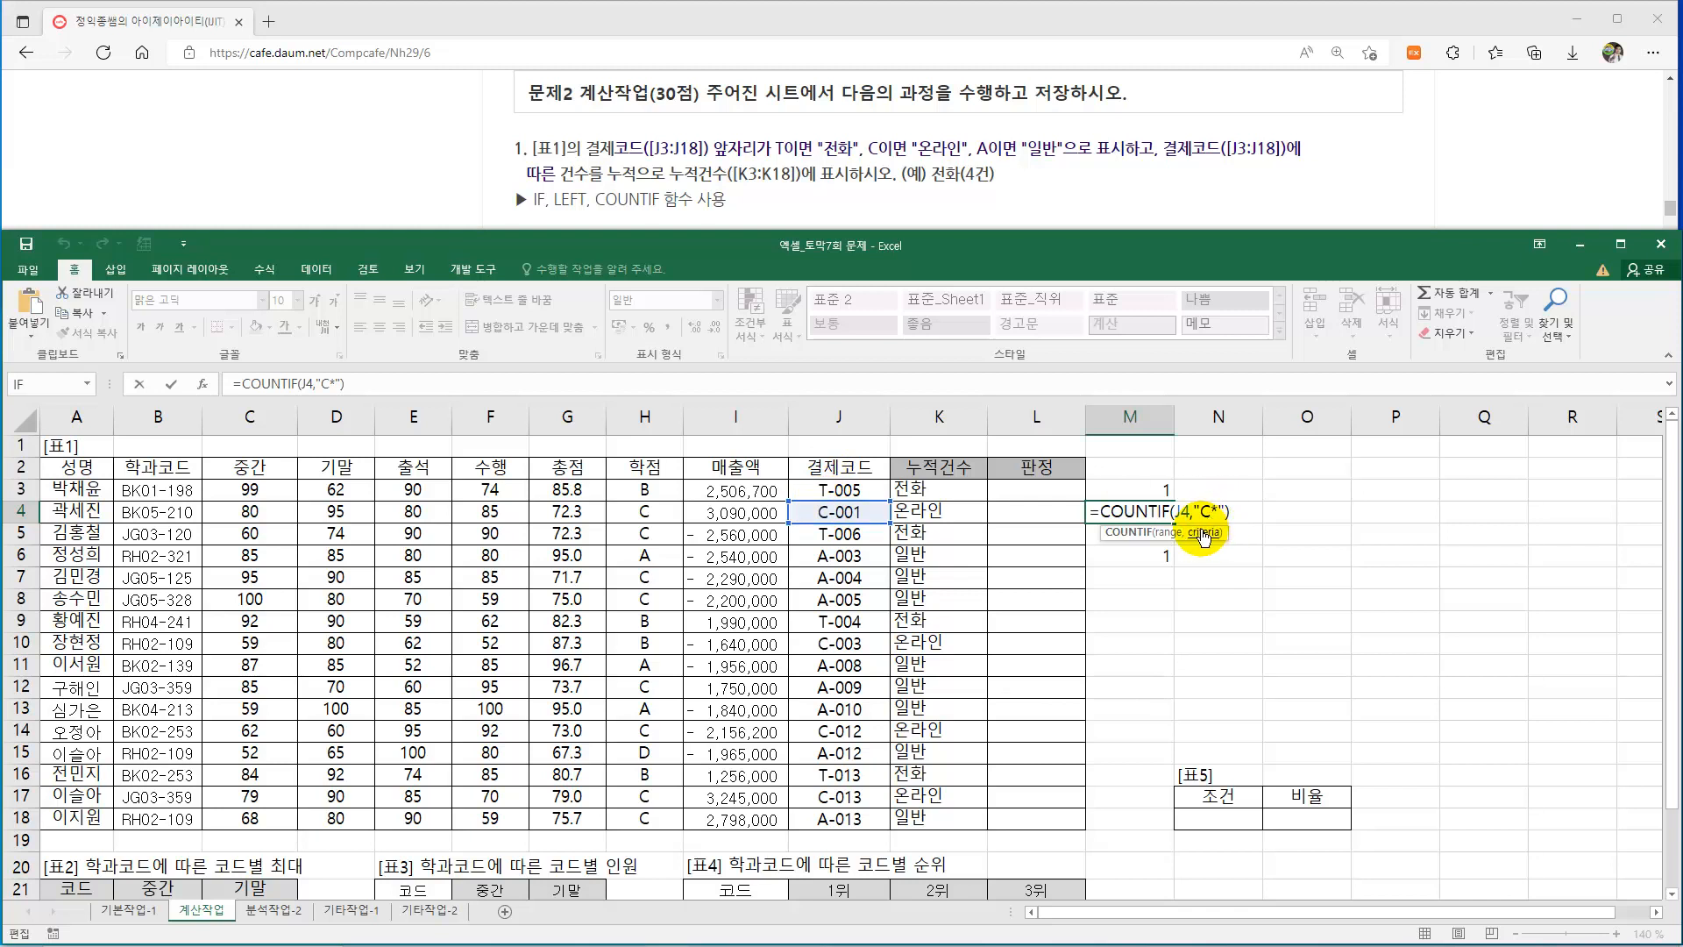
{"action": "left_click", "coordinate": [1146, 489]}
{"action": "double_click", "coordinate": [1146, 489]}
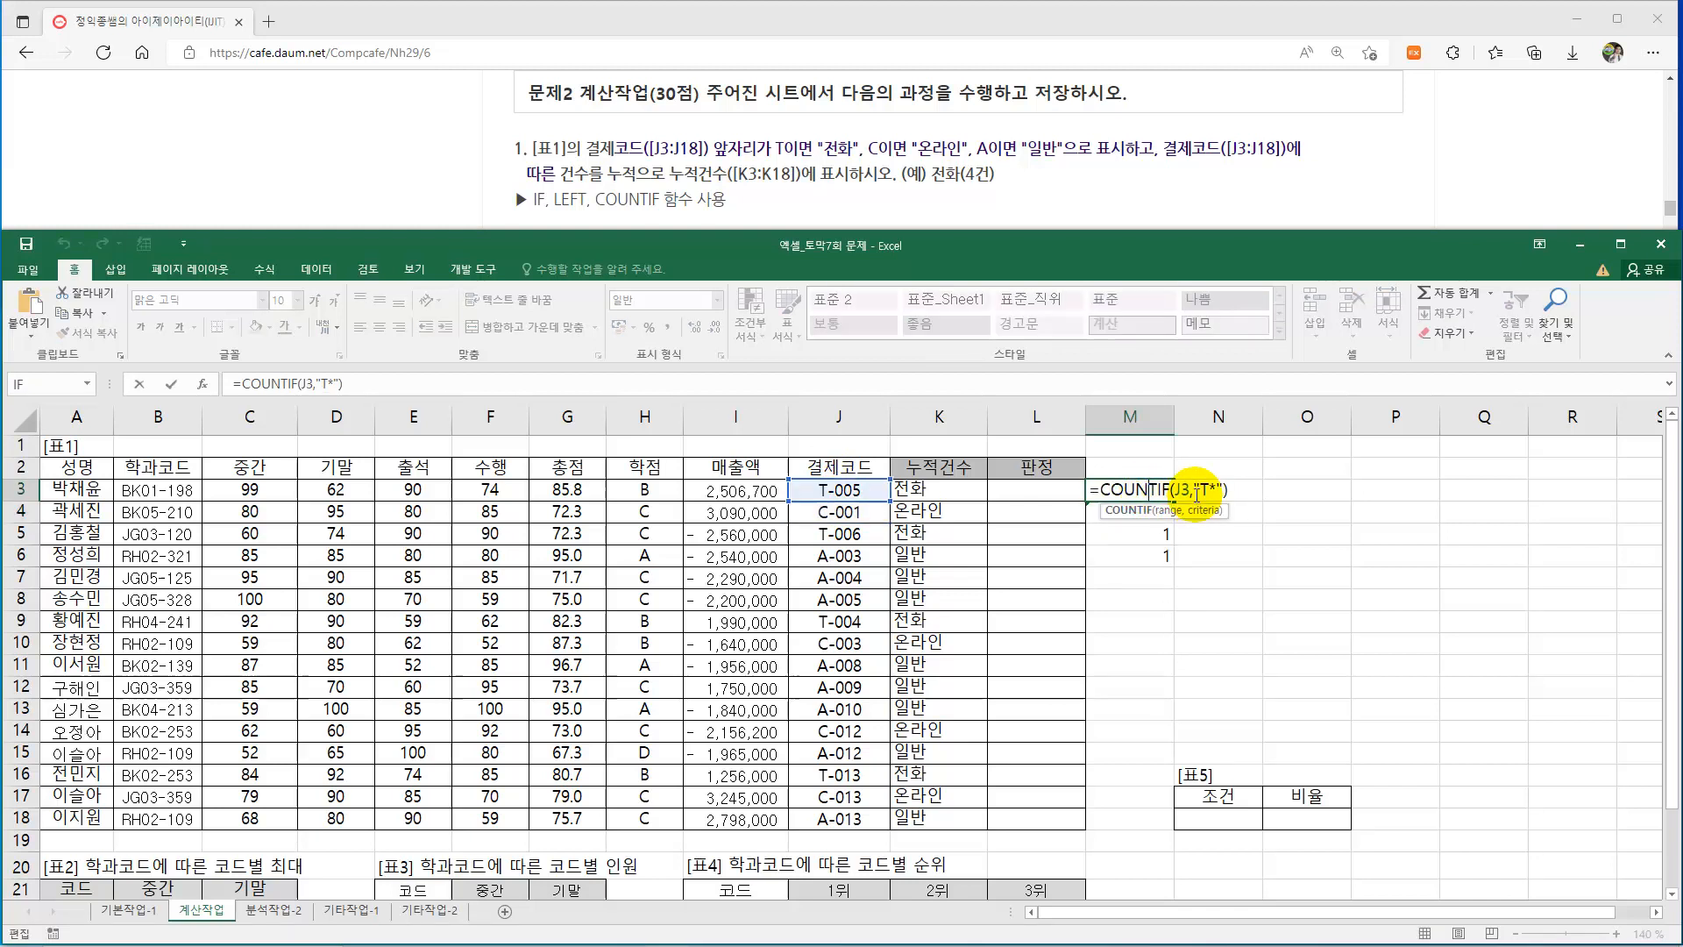
{"action": "double_click", "coordinate": [1203, 489]}
{"action": "type", "text": "left("}
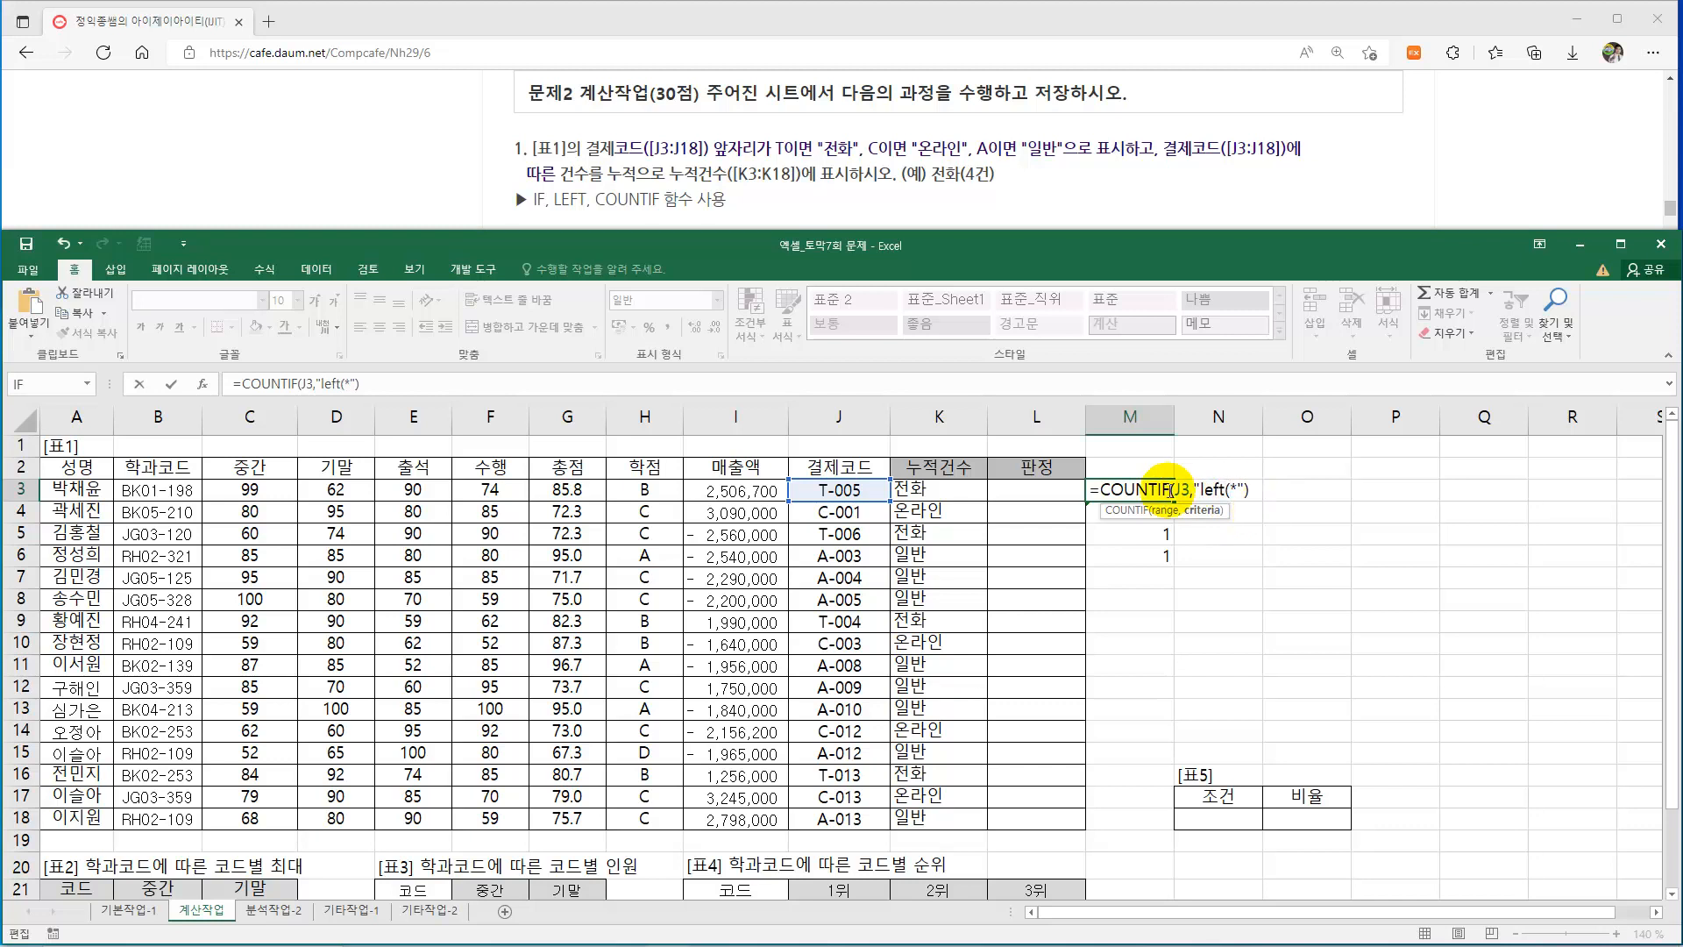
{"action": "left_click", "coordinate": [831, 491]}
{"action": "type", "text": ",1"}
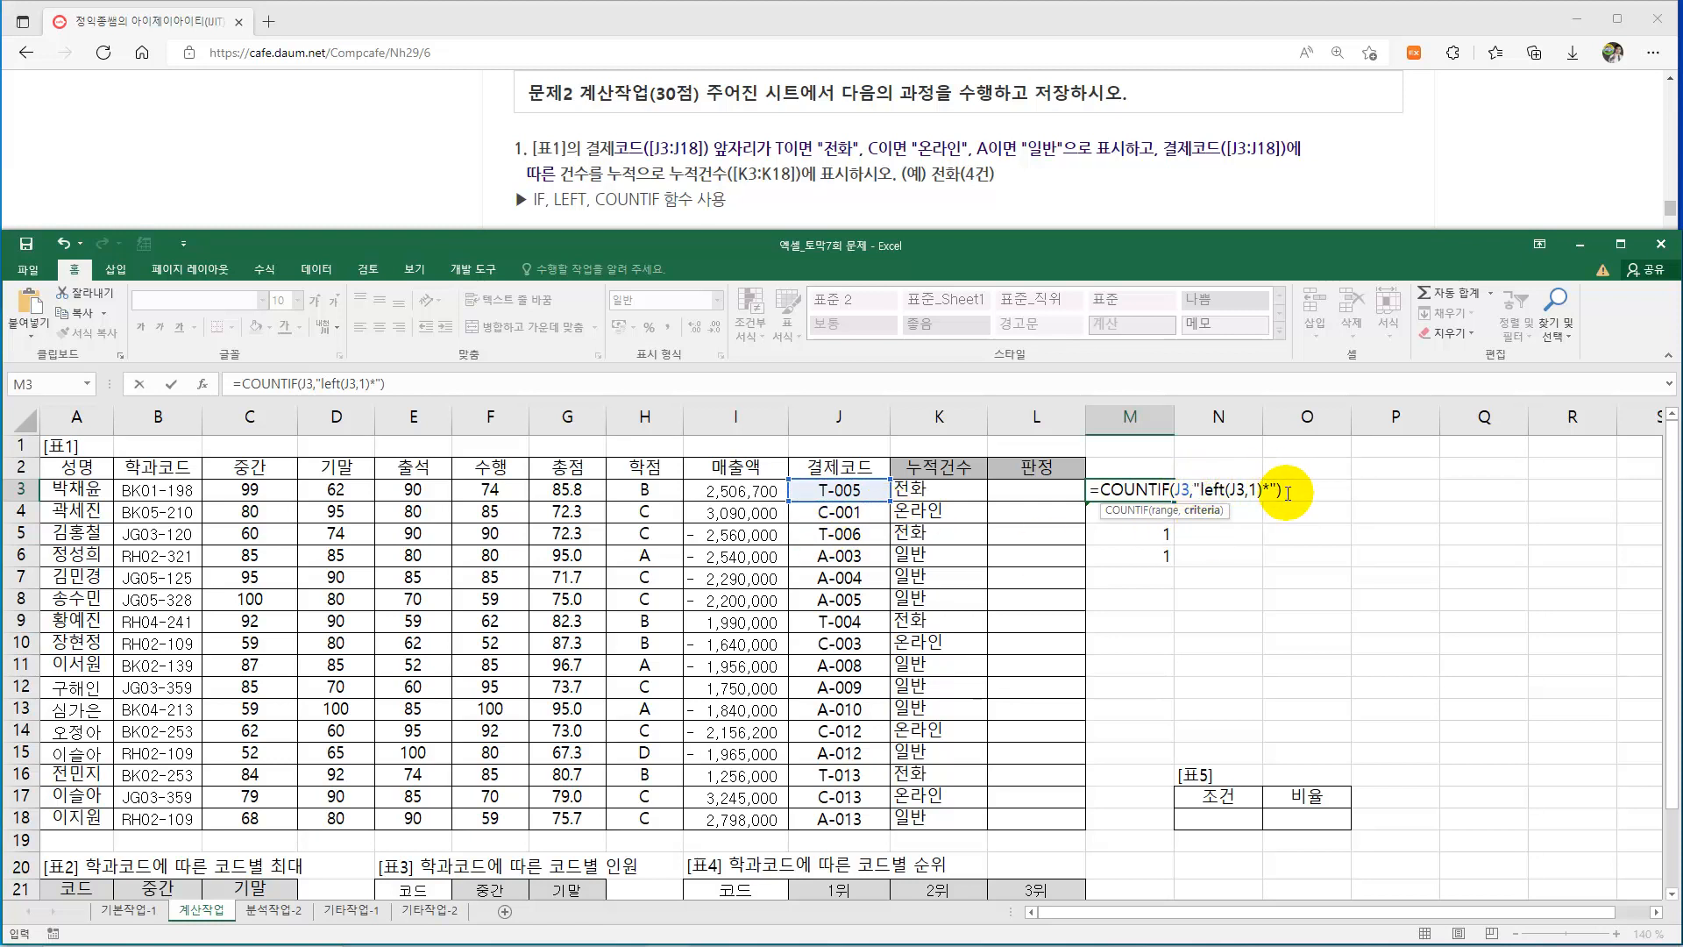
{"action": "key", "text": "Return"}
{"action": "type", "text": "]"}
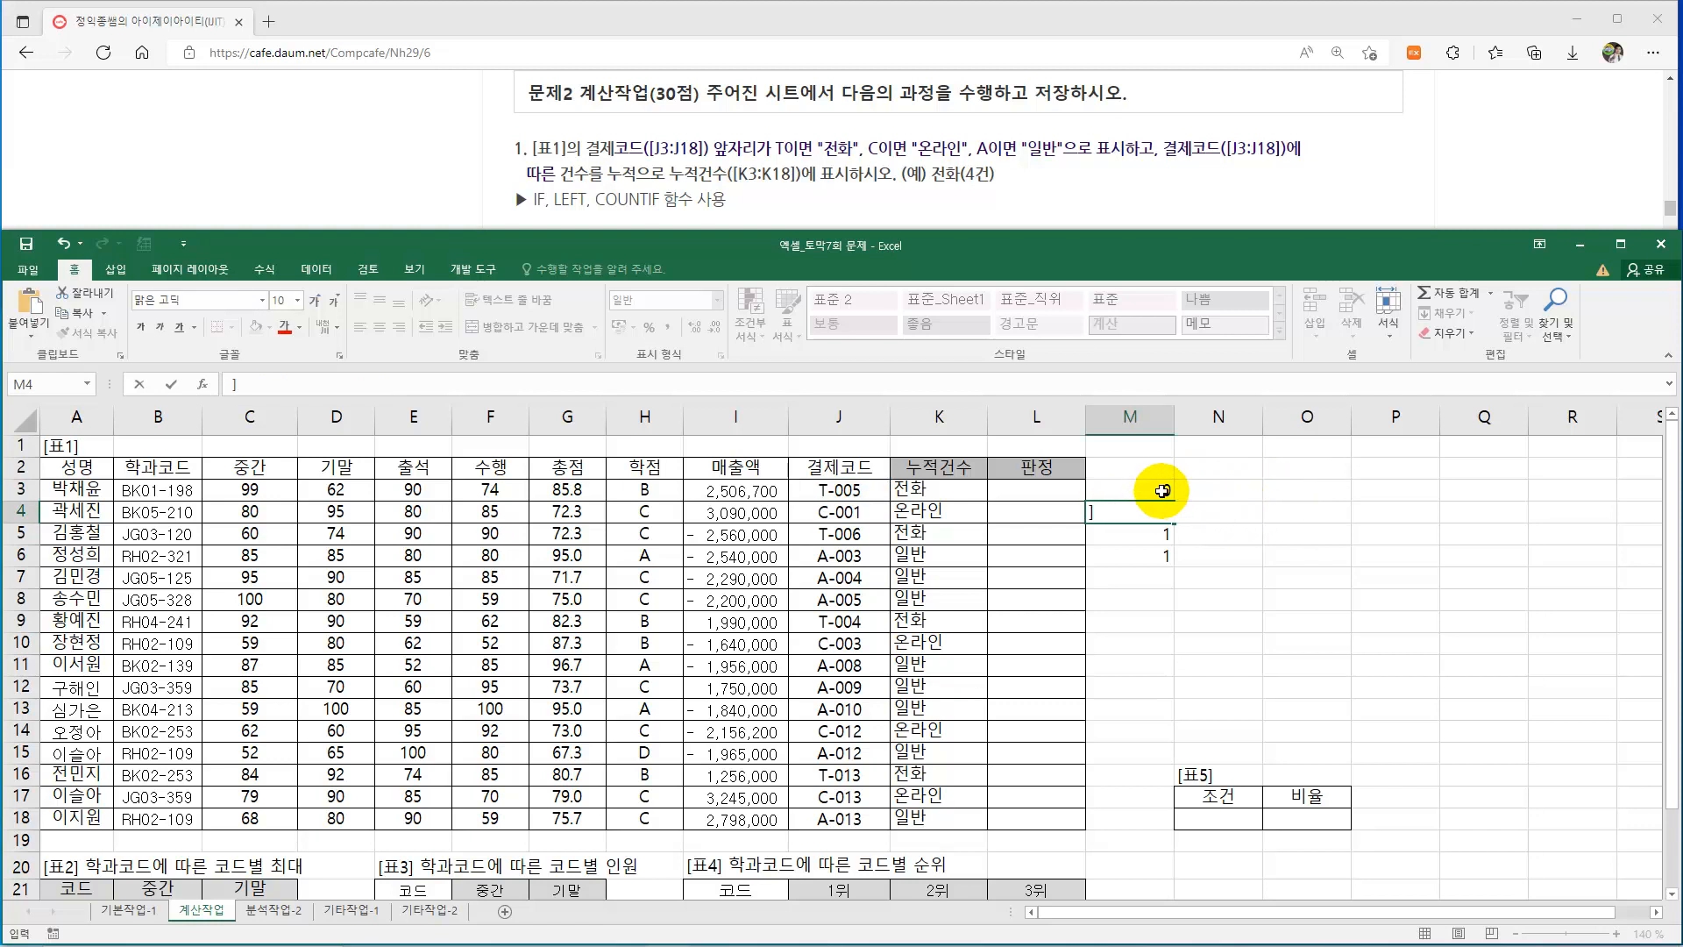
{"action": "key", "text": "Escape"}
Move LEFT outside the quotes in M3 and join it to the wildcard: =COUNTIF(J3,left(J3,1)&"*").
{"action": "double_click", "coordinate": [1162, 490]}
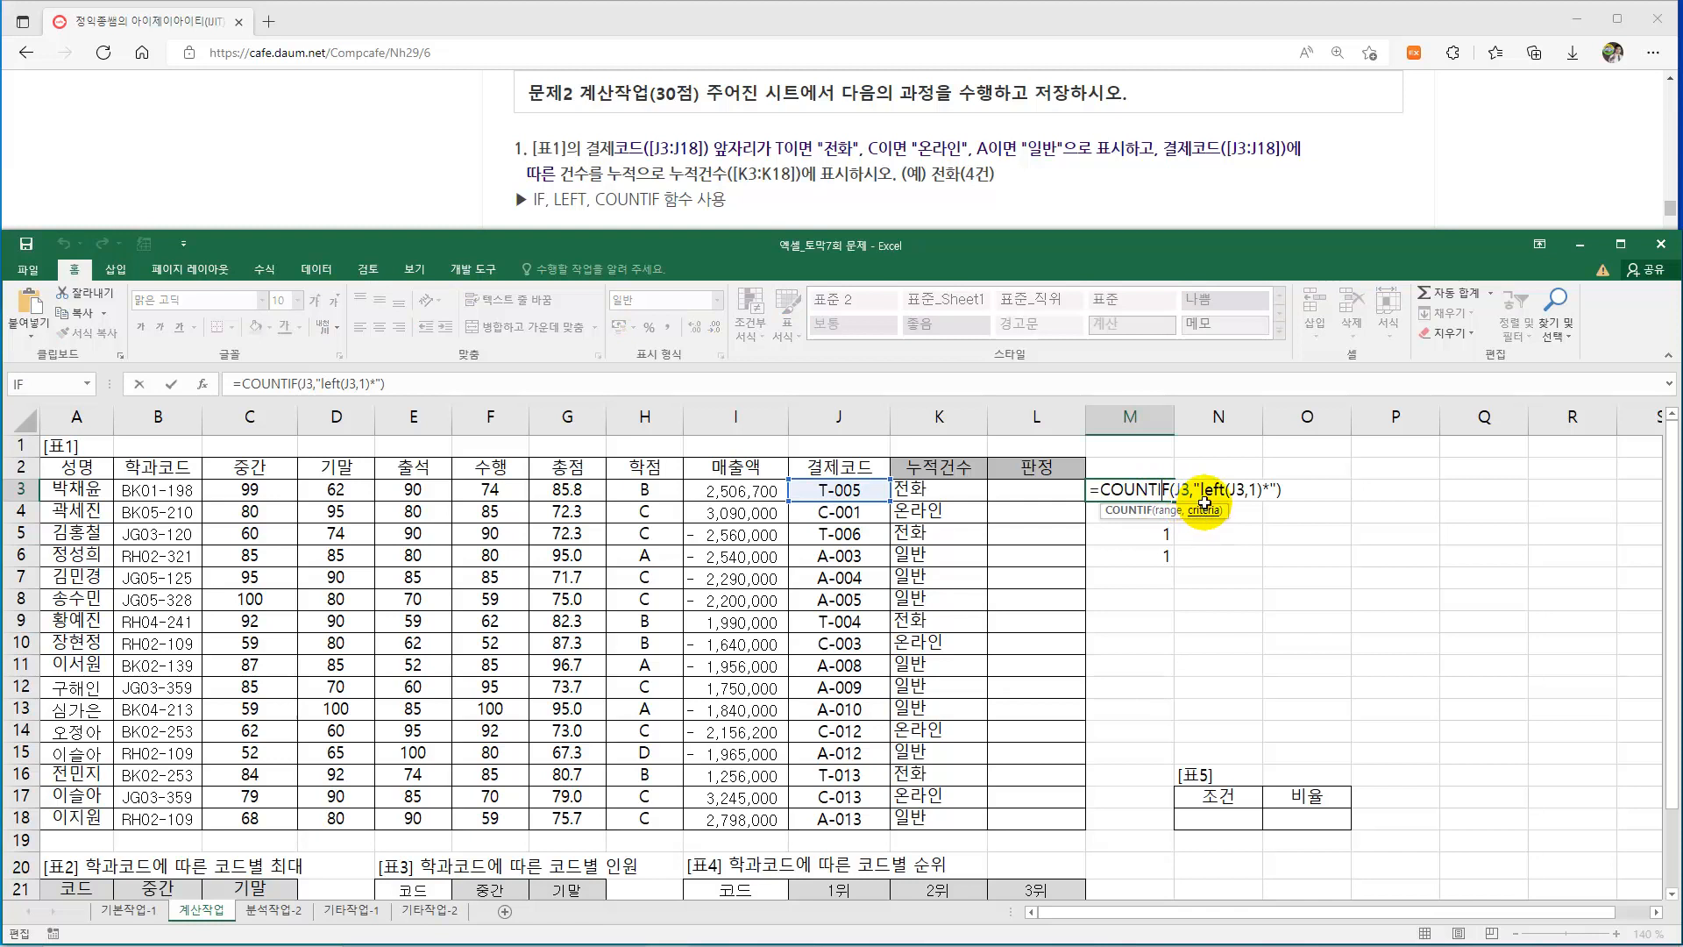
{"action": "left_click", "coordinate": [1195, 490]}
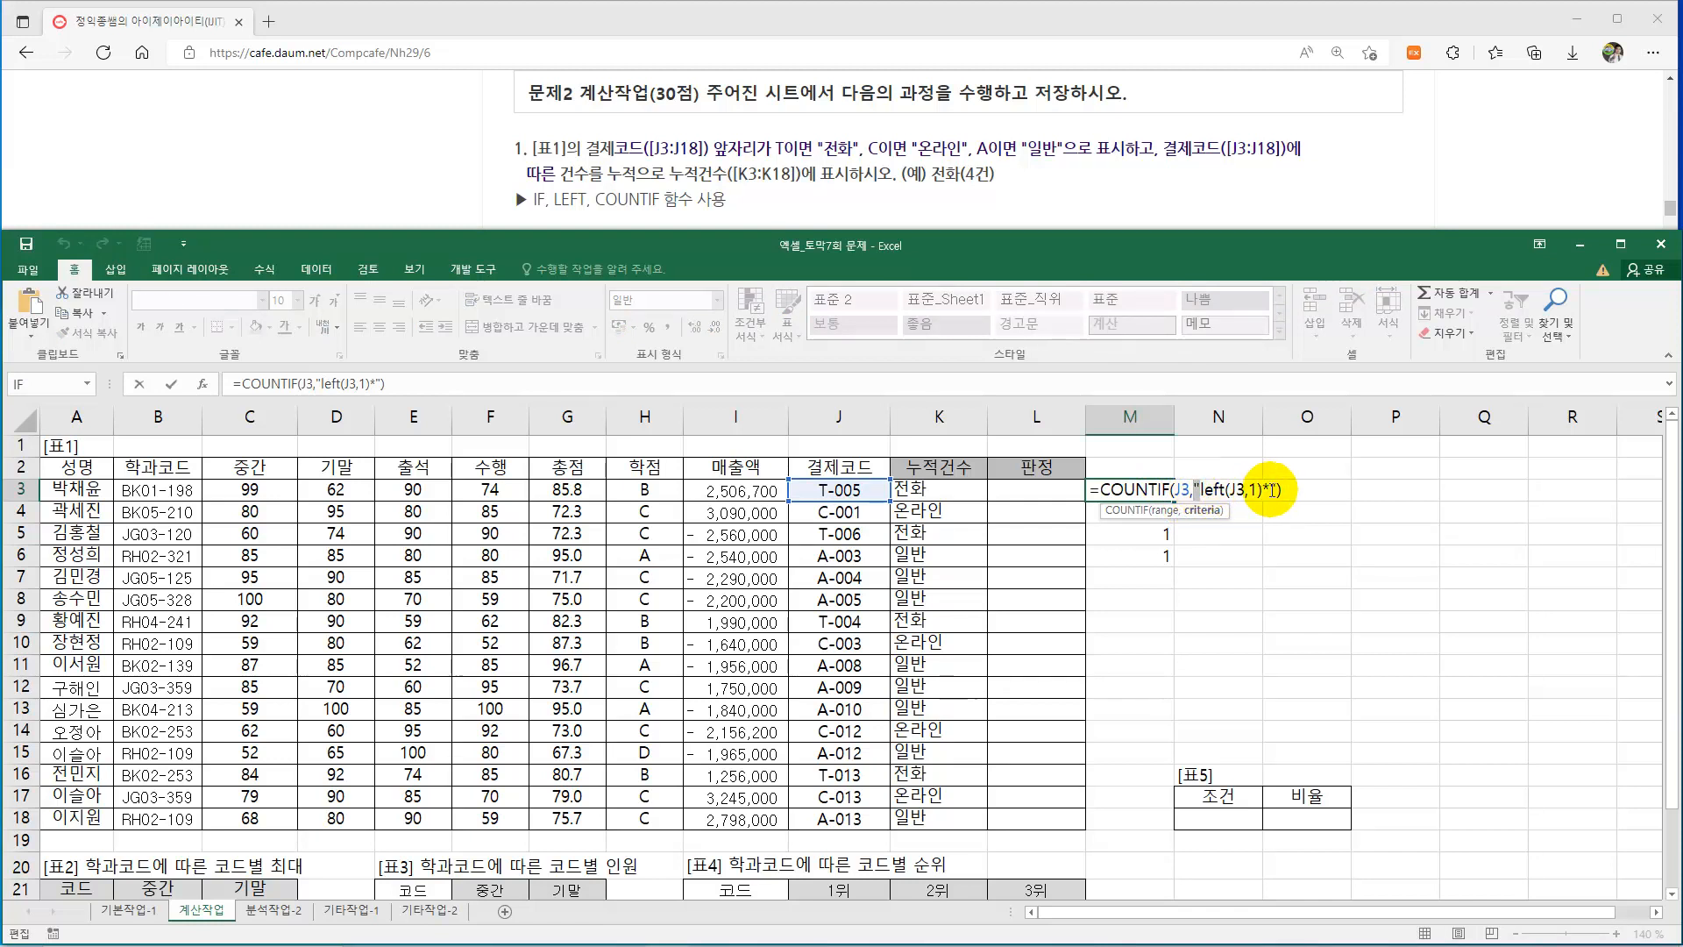
{"action": "left_click", "coordinate": [1275, 489]}
{"action": "left_click_drag", "start_coordinate": [1274, 490], "coordinate": [1228, 491]}
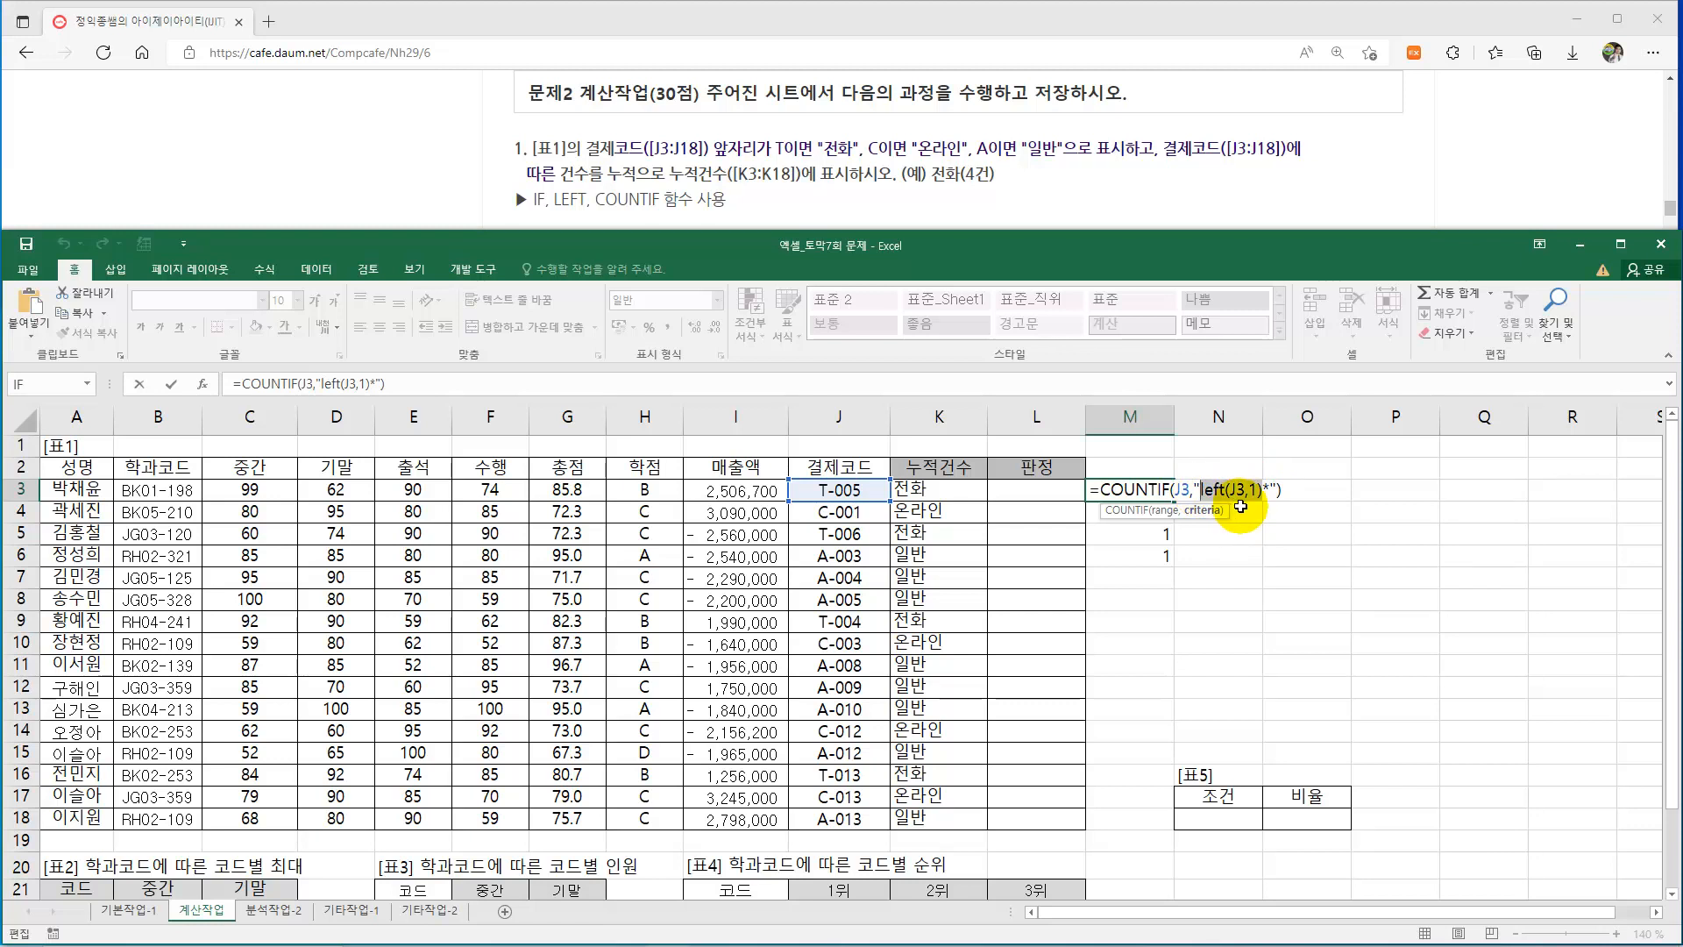
{"action": "key", "text": "ctrl+x"}
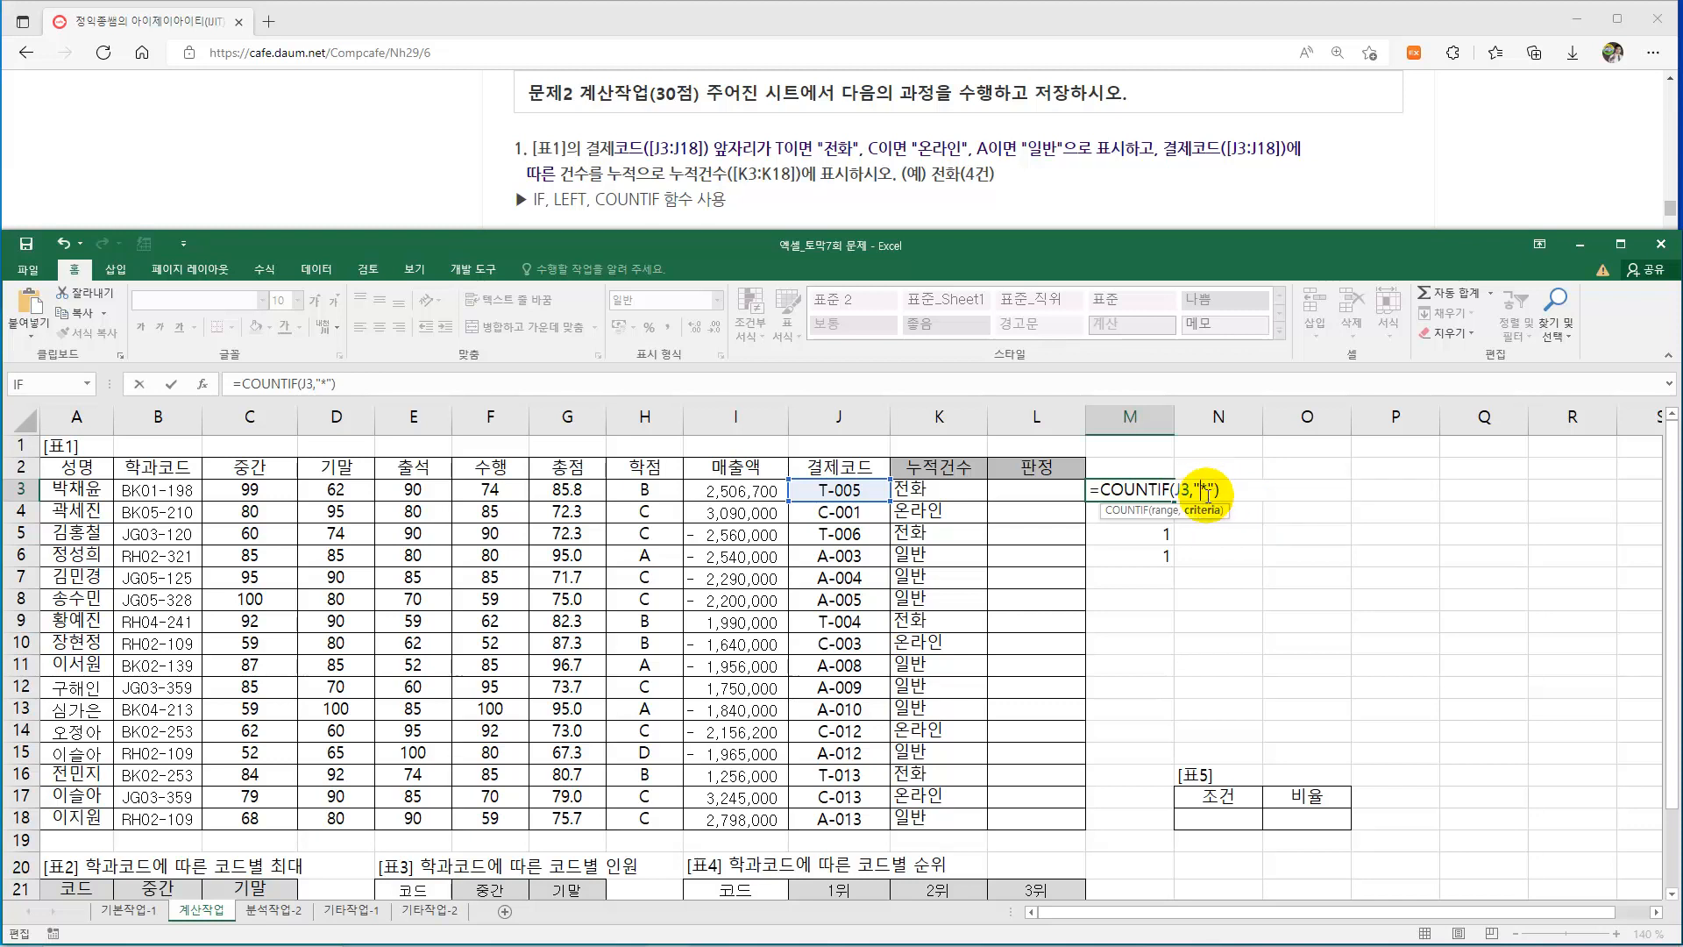
{"action": "left_click", "coordinate": [1209, 492]}
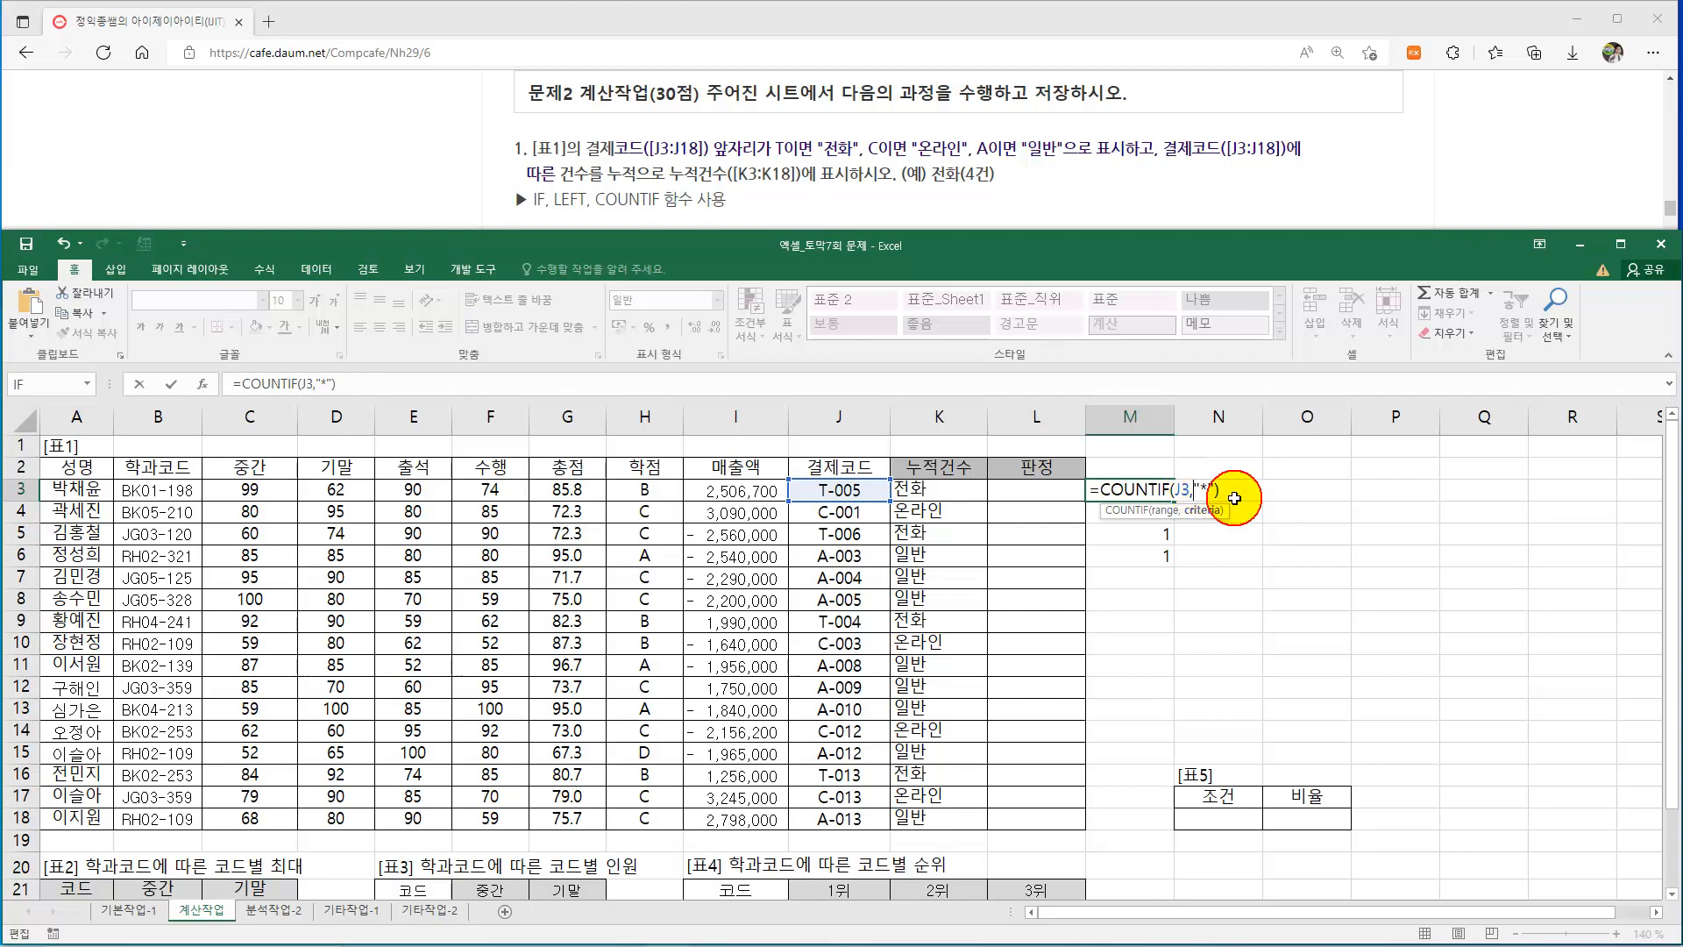
{"action": "type", "text": "left(J3,1)&"}
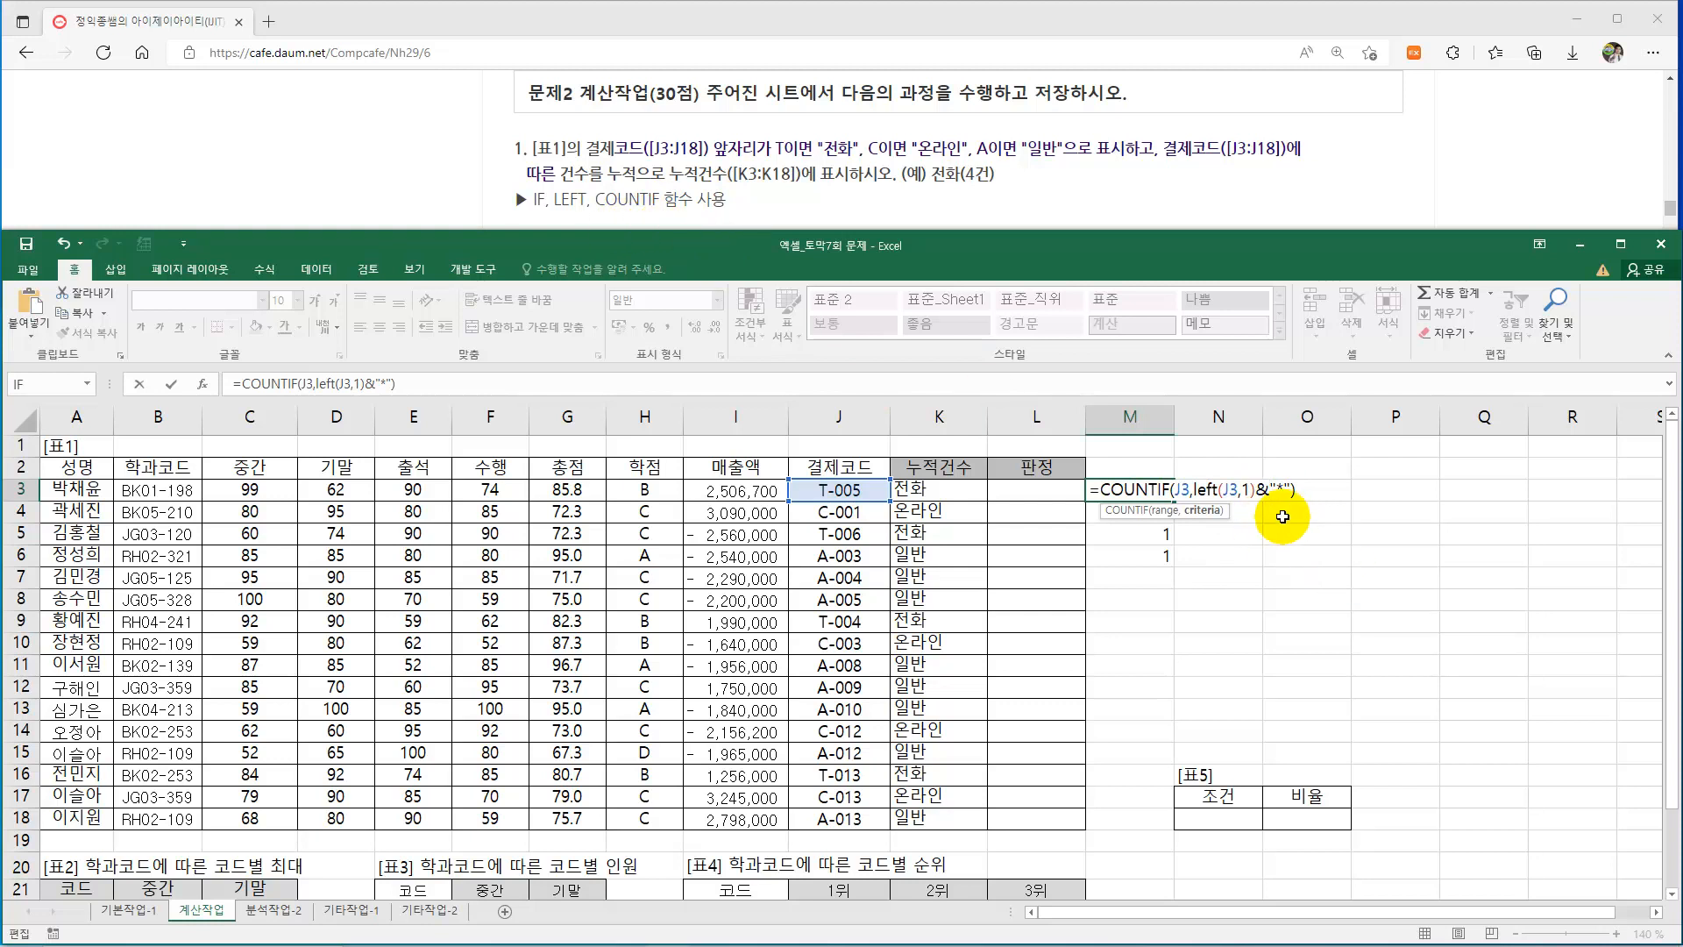
{"action": "key", "text": "Return"}
Fill the M3 formula down through M6 and check the references in the formulas of M4, M5 and M6.
{"action": "left_click", "coordinate": [1170, 490]}
{"action": "left_click_drag", "start_coordinate": [1174, 501], "coordinate": [1182, 566]}
{"action": "double_click", "coordinate": [1164, 513]}
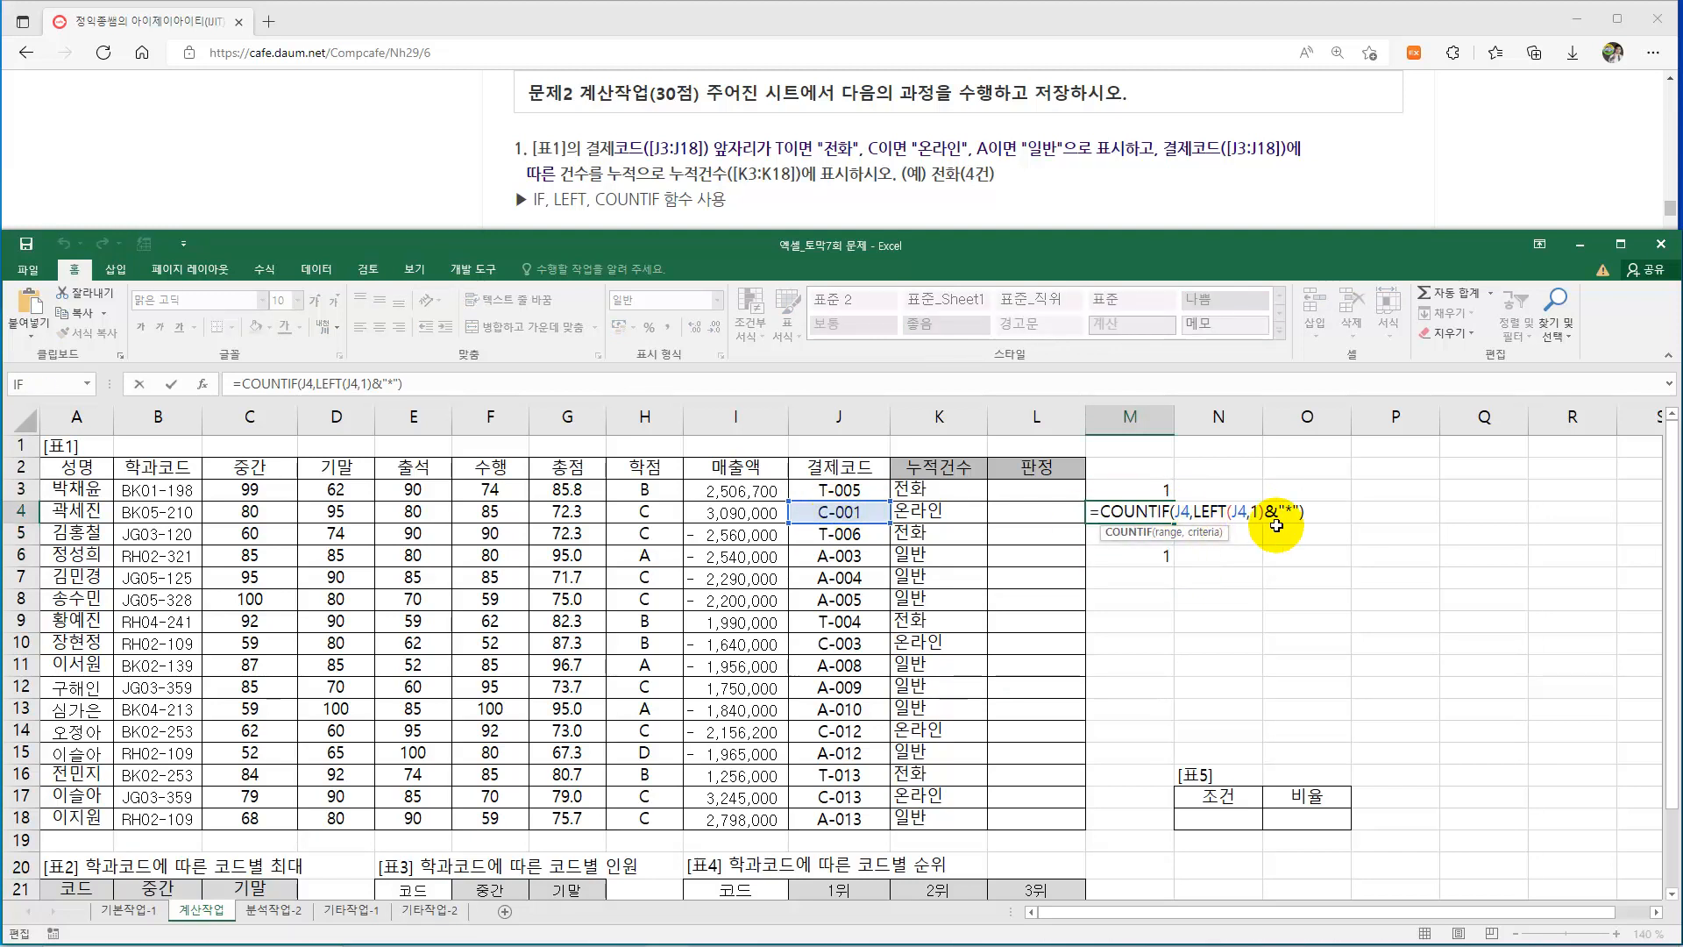
{"action": "left_click", "coordinate": [1231, 512]}
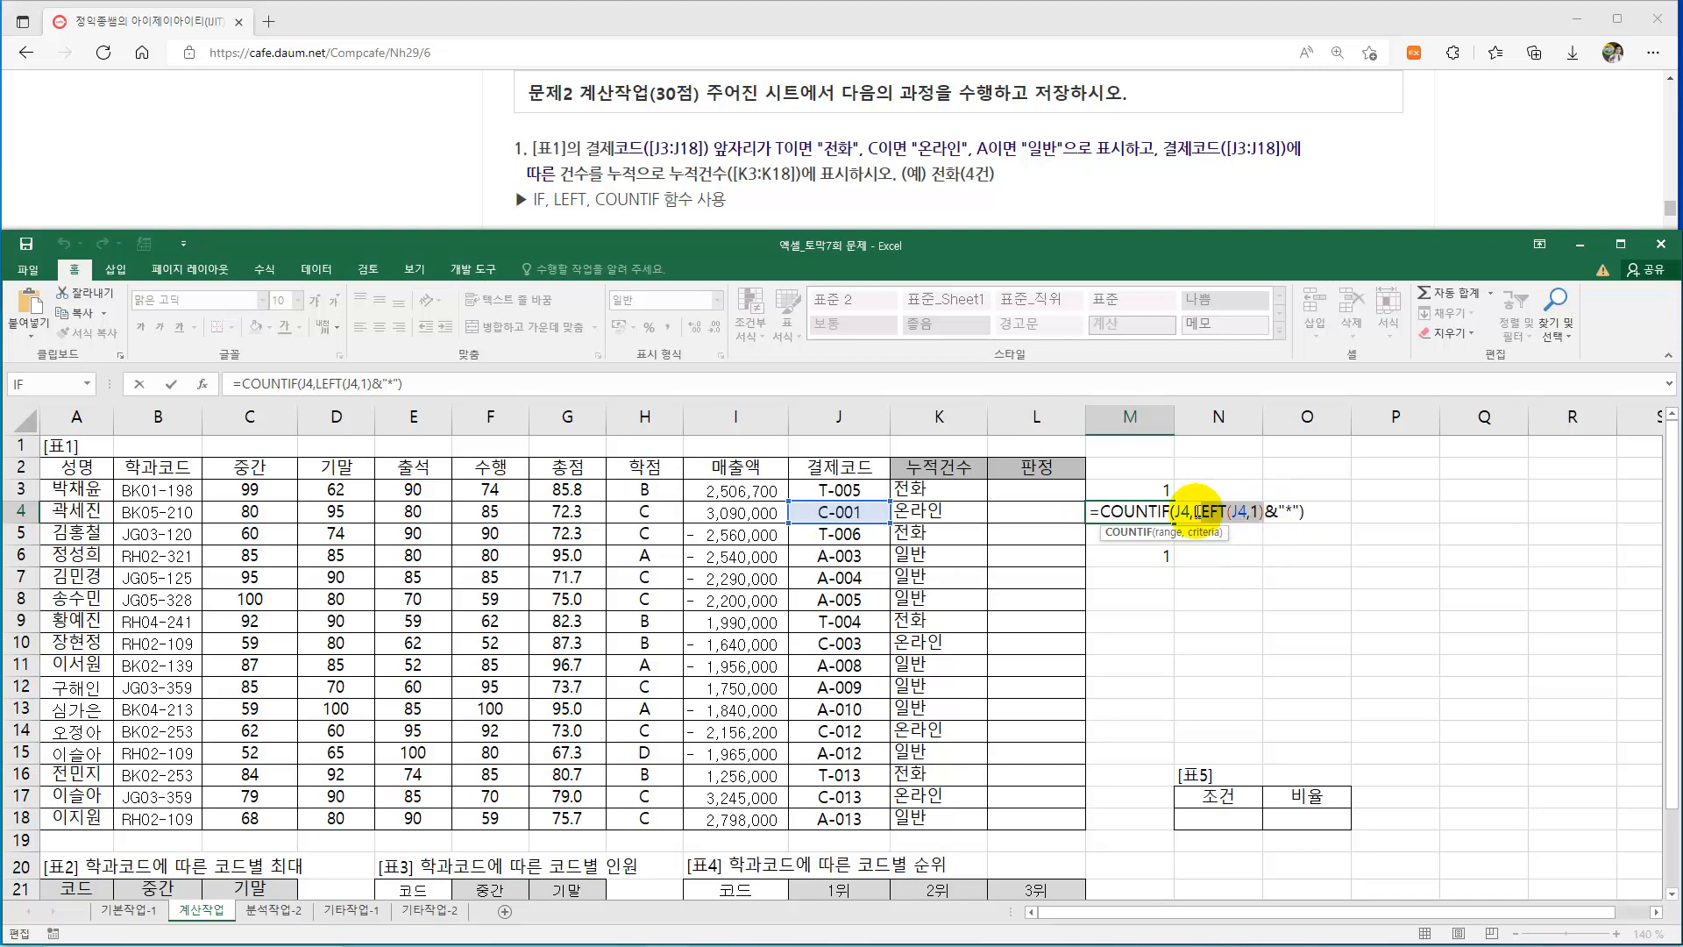
{"action": "key", "text": "Return"}
{"action": "left_click", "coordinate": [1170, 516]}
{"action": "double_click", "coordinate": [1159, 532]}
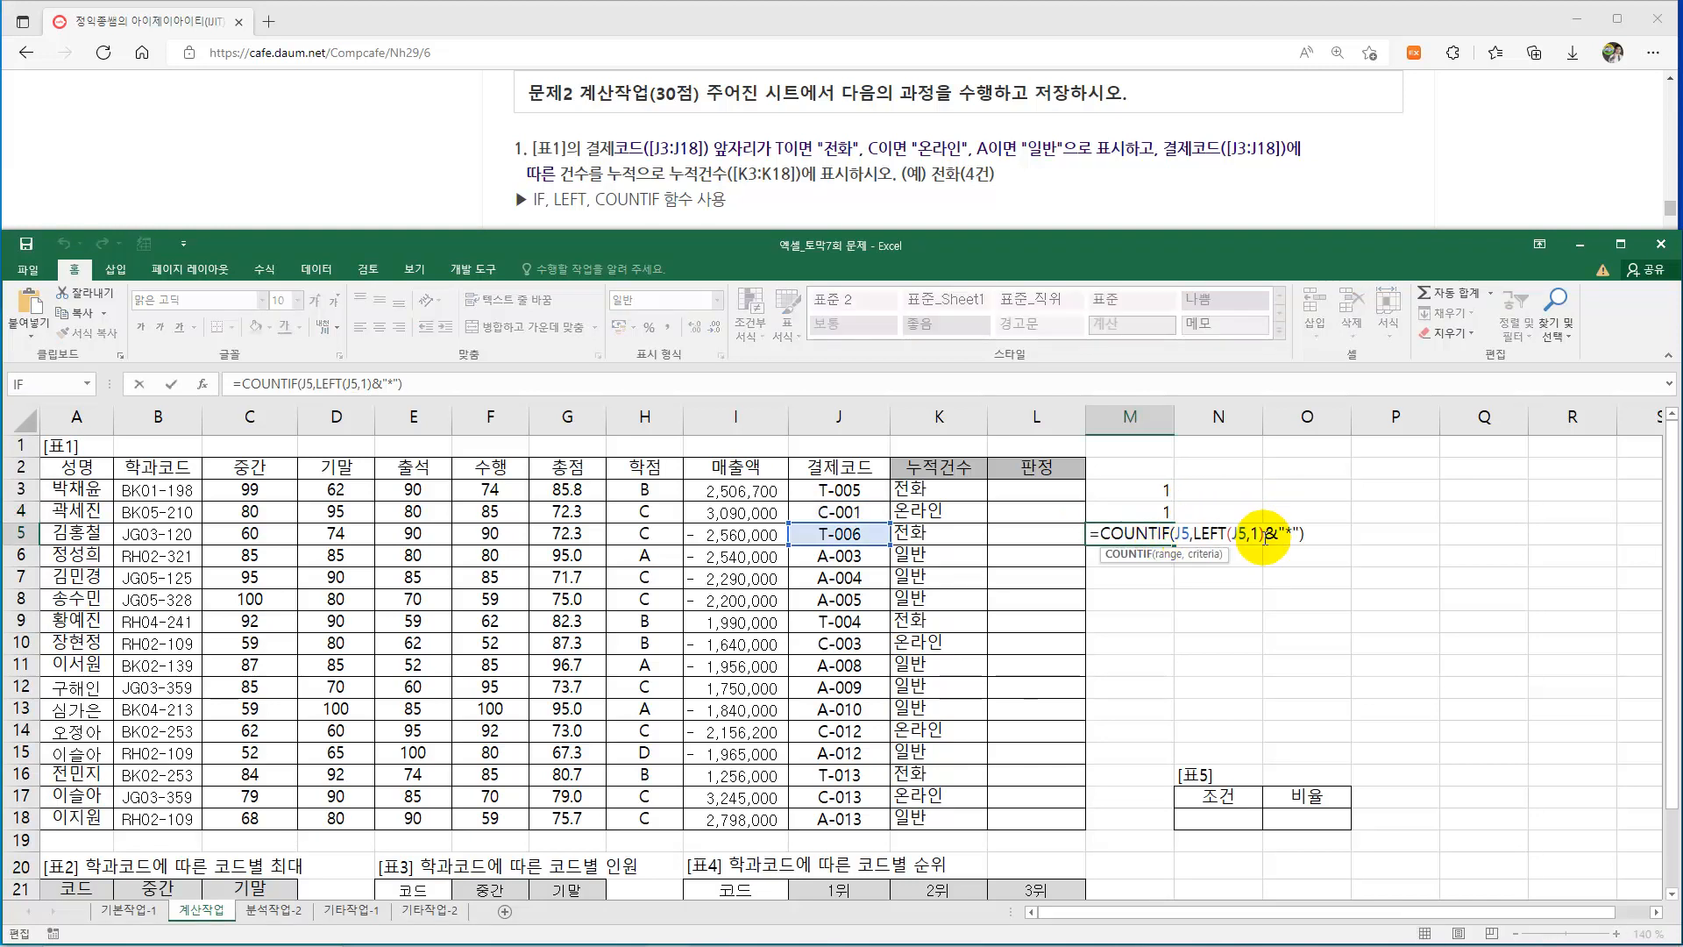
{"action": "key", "text": "Return"}
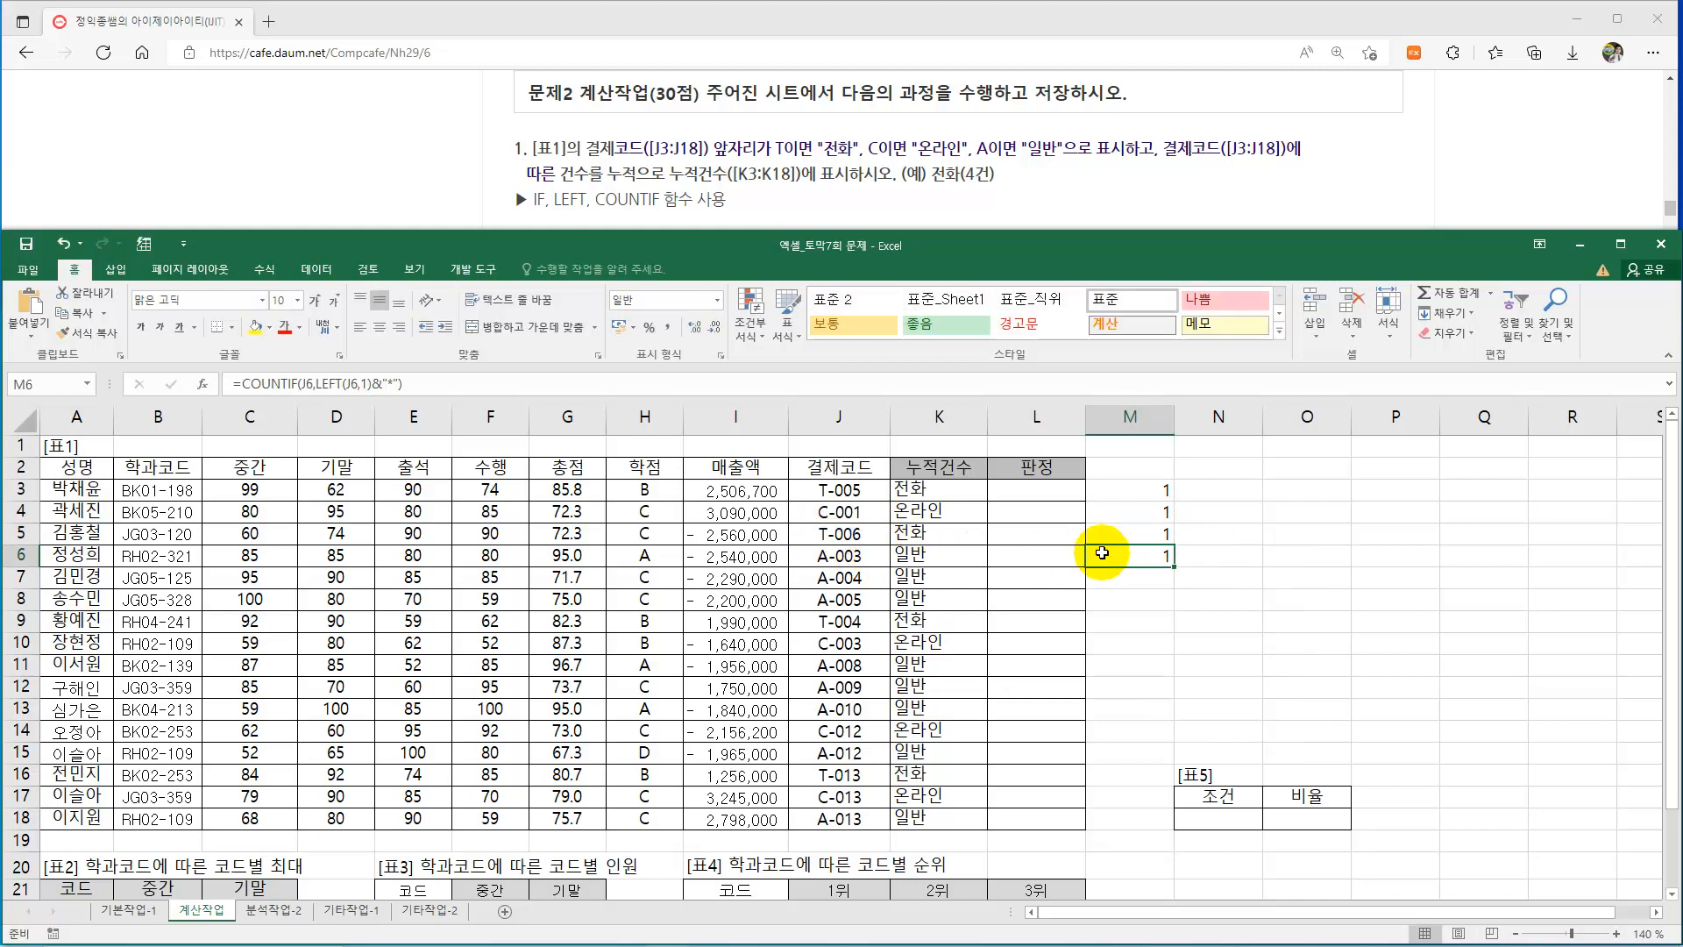
{"action": "double_click", "coordinate": [1153, 553]}
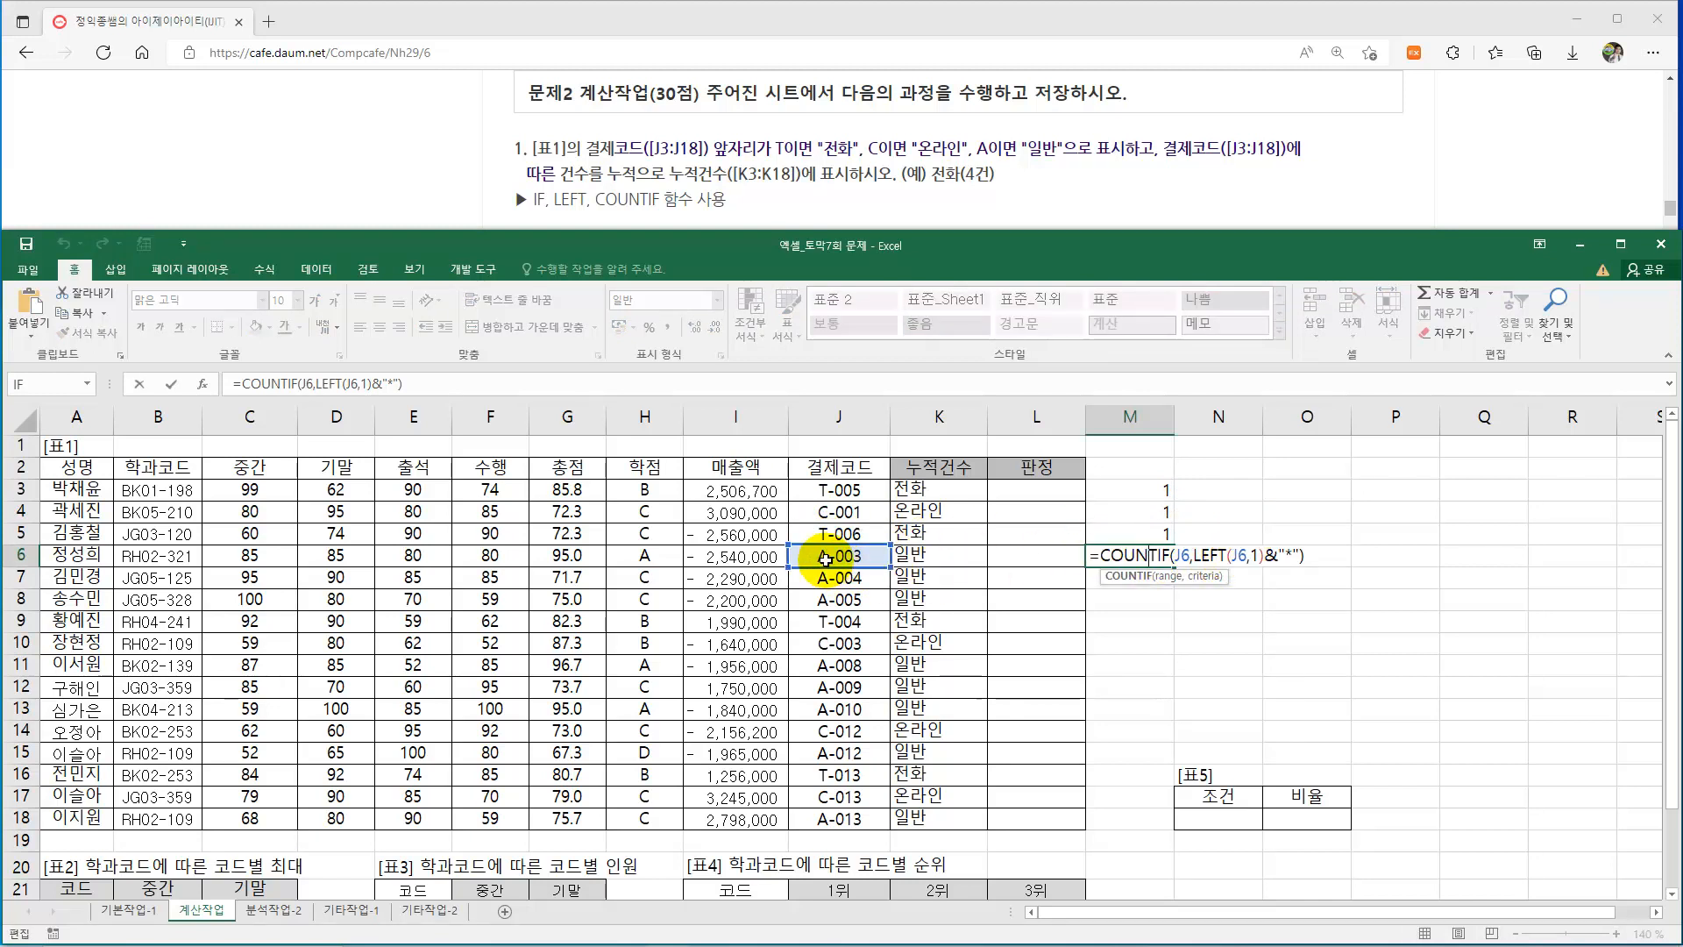
{"action": "key", "text": "Return"}
Fill the COUNTIF formula from M6 down to M18 and compare the counts with the 전화 rows in column K.
{"action": "left_click", "coordinate": [1157, 553]}
{"action": "left_click_drag", "start_coordinate": [1173, 567], "coordinate": [1173, 833]}
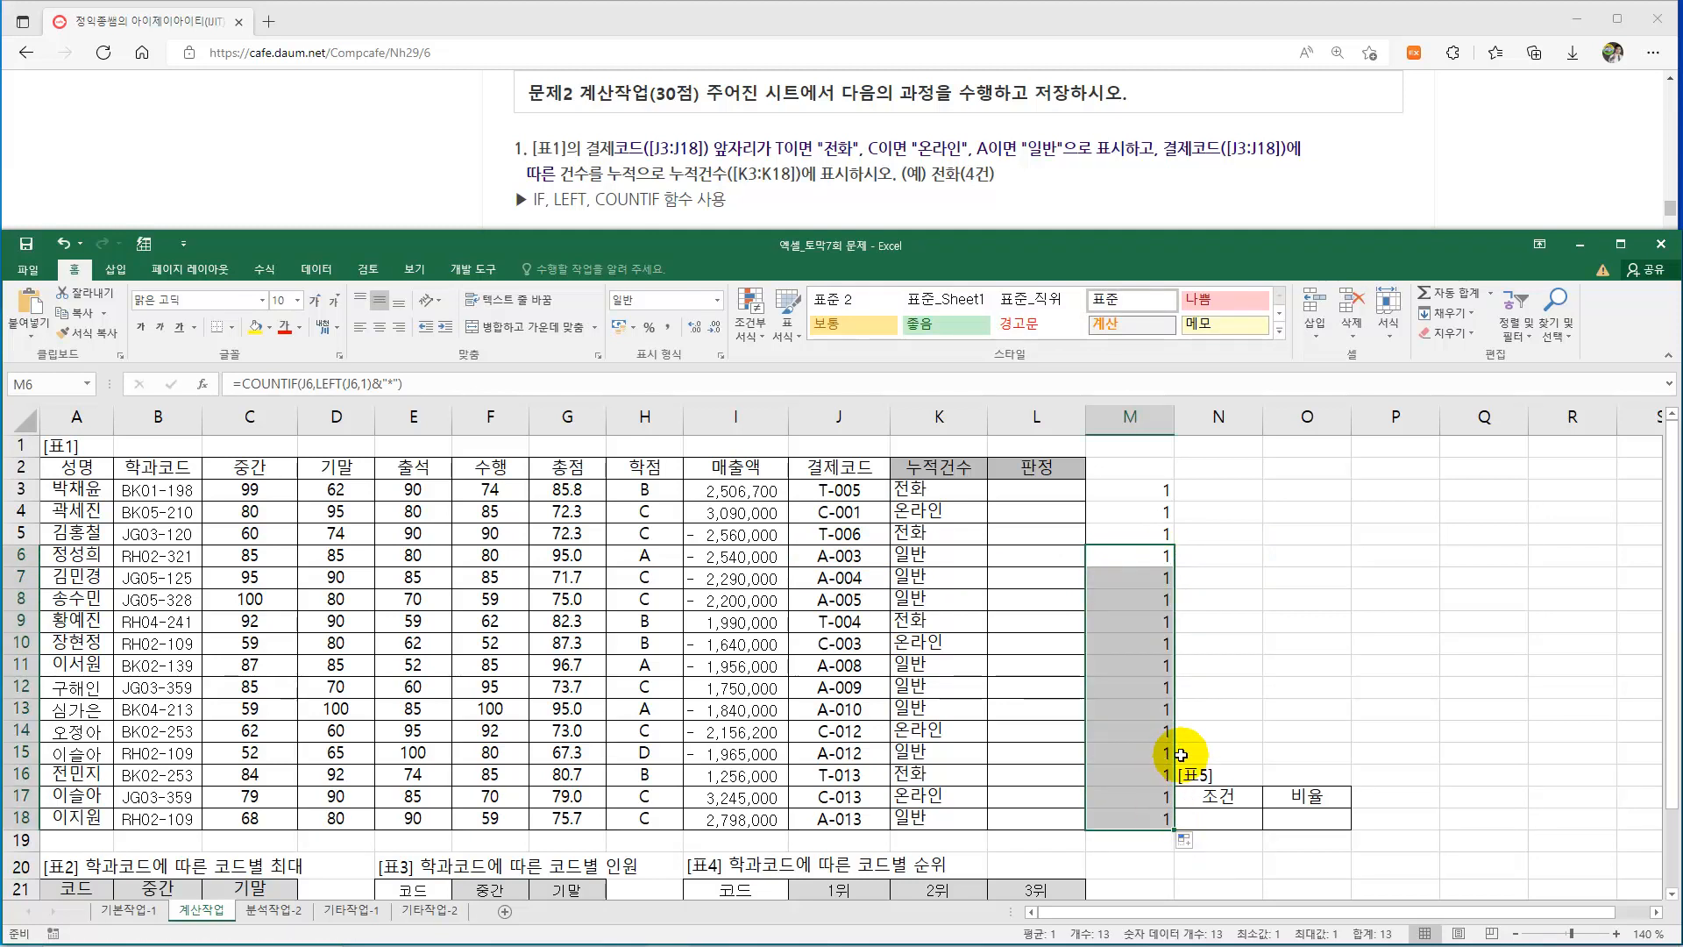
{"action": "left_click", "coordinate": [917, 488]}
{"action": "left_click", "coordinate": [933, 534]}
{"action": "left_click", "coordinate": [919, 622]}
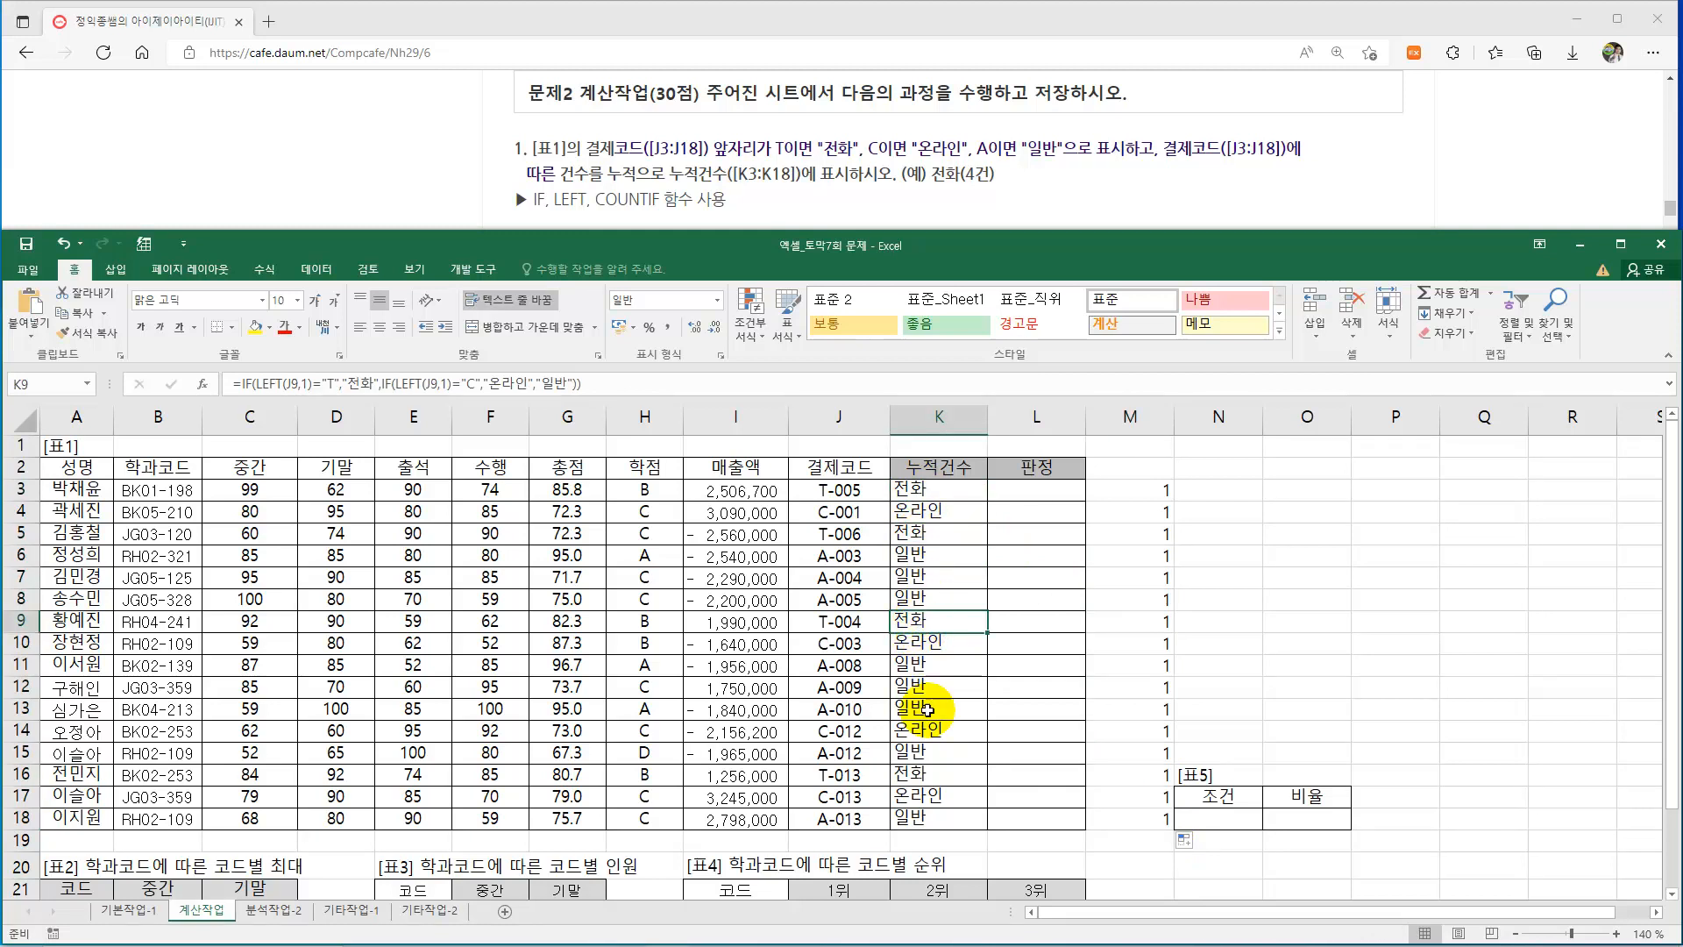
{"action": "left_click", "coordinate": [951, 777]}
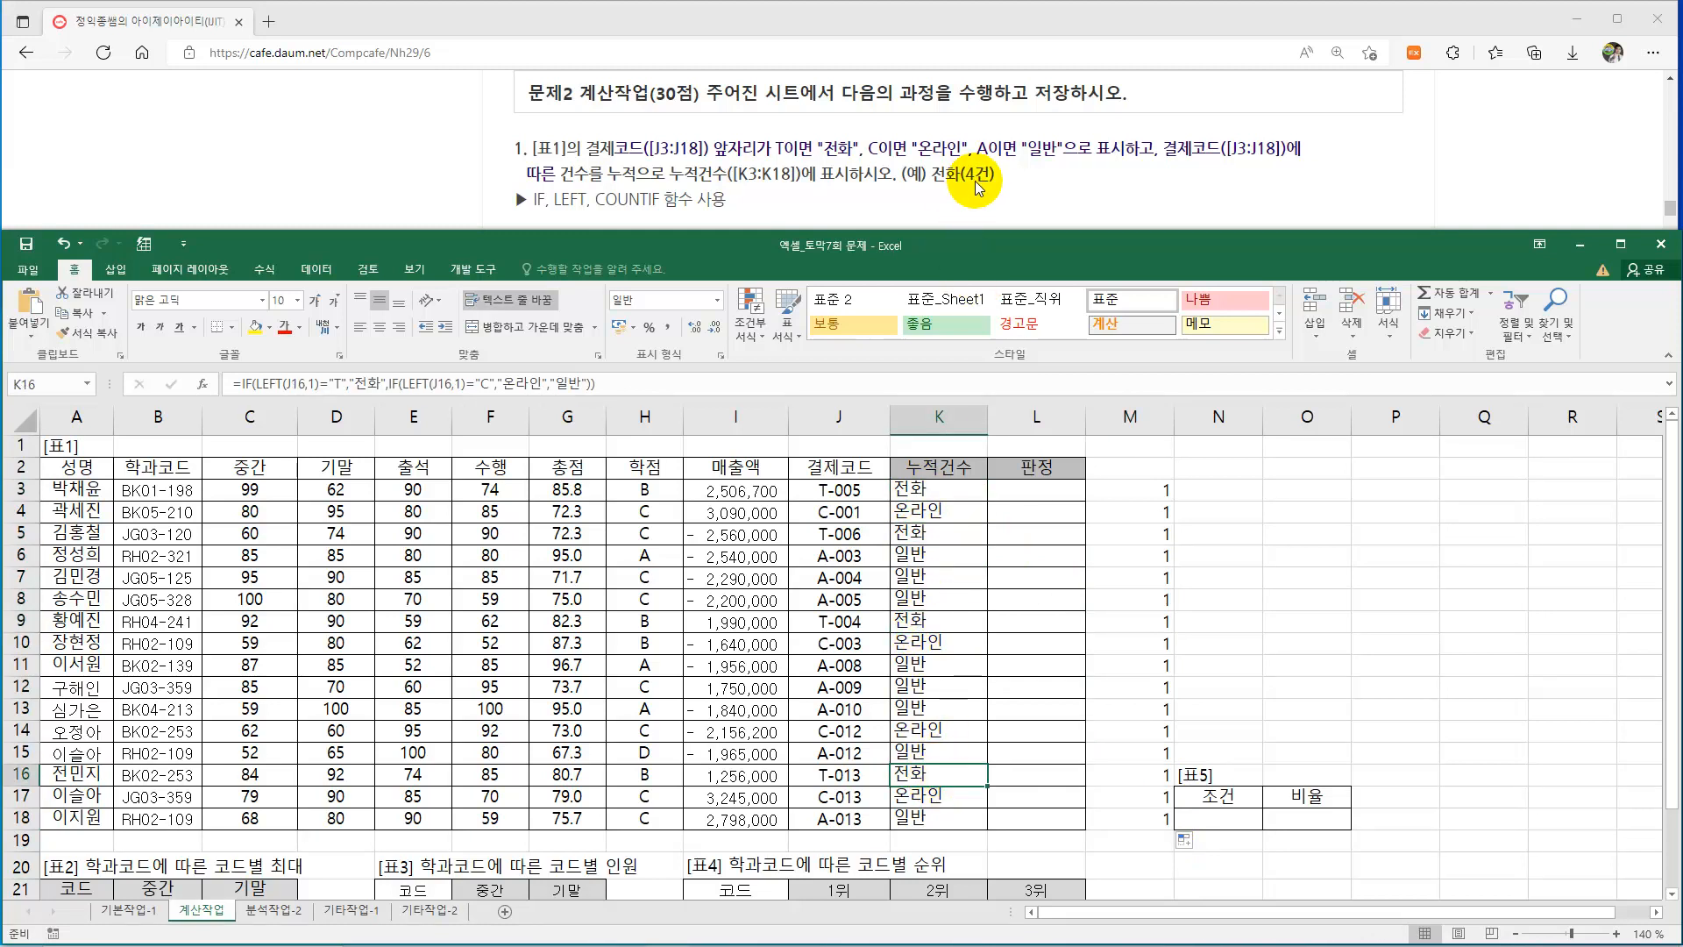
{"action": "left_click", "coordinate": [1139, 489]}
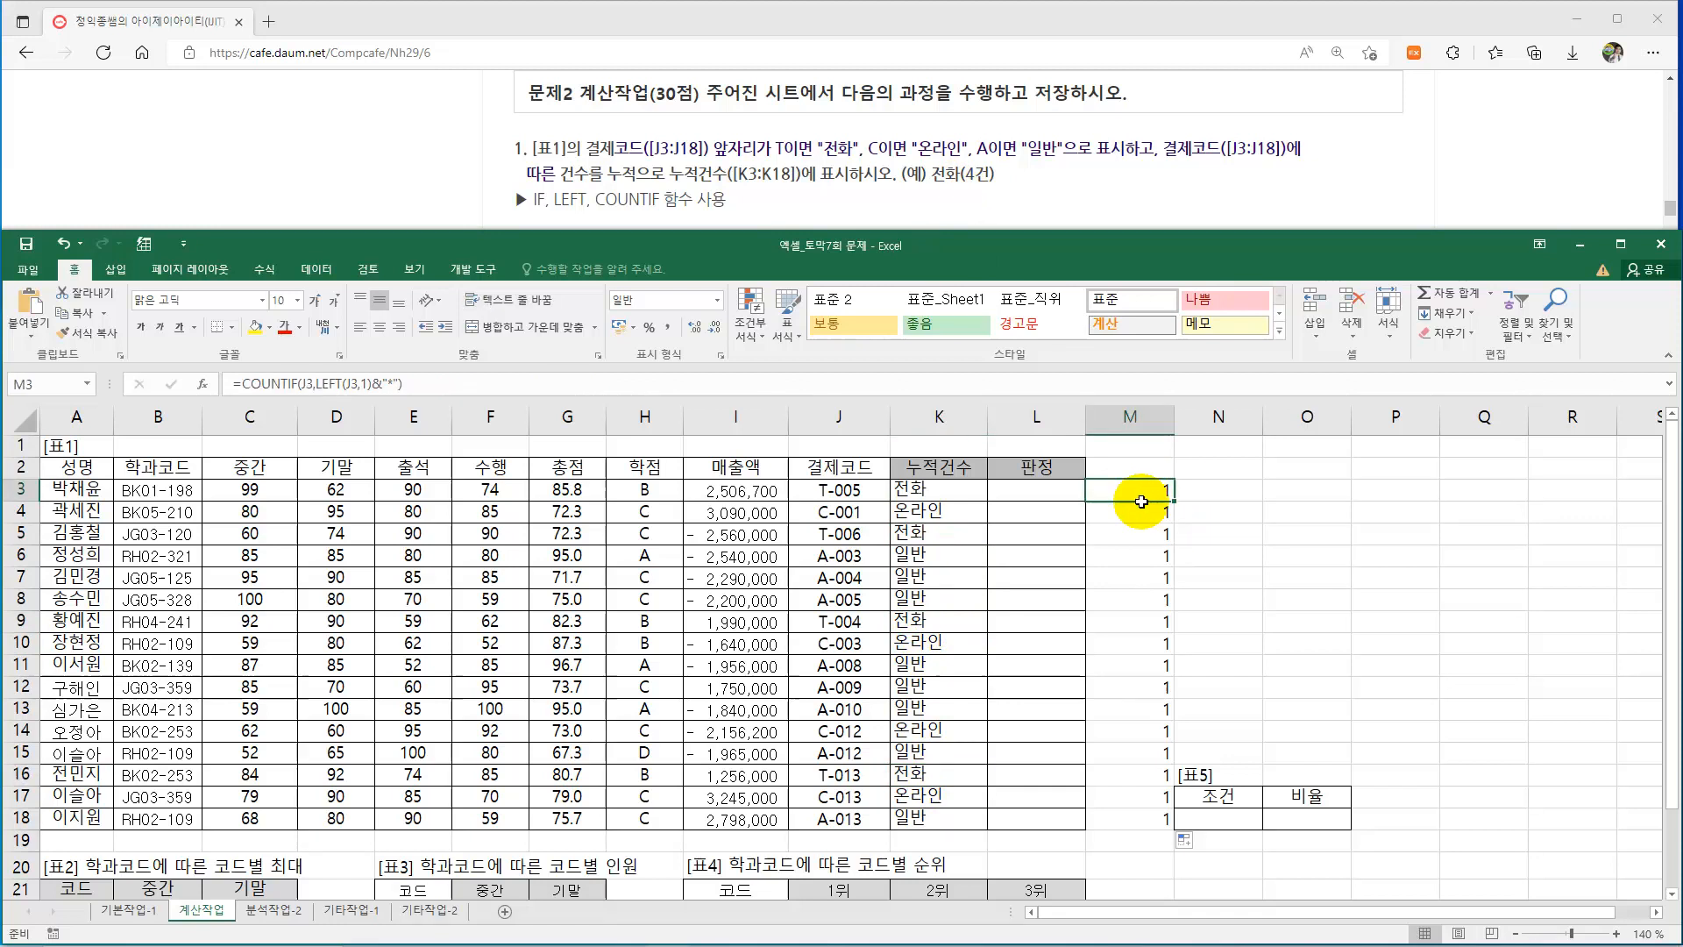
{"action": "left_click", "coordinate": [1144, 535]}
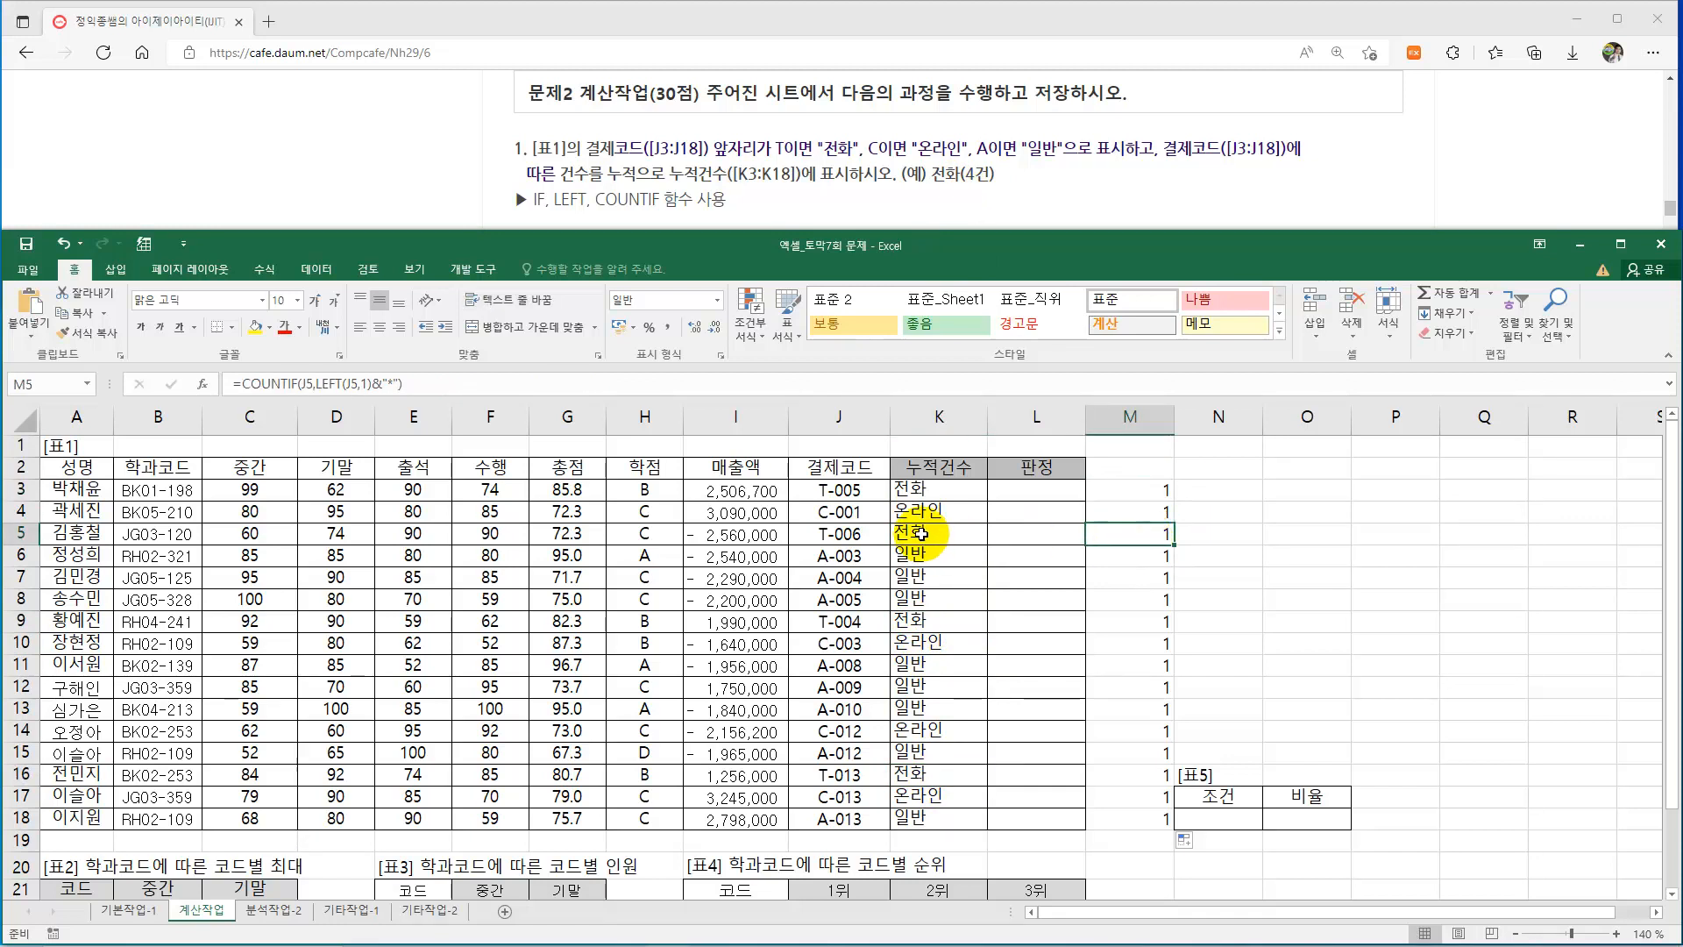
Expand the COUNTIF range in M5 to J3:J5, keeping J5 as the LEFT argument.
{"action": "left_click_drag", "start_coordinate": [921, 535], "coordinate": [1130, 535]}
{"action": "double_click", "coordinate": [1134, 536]}
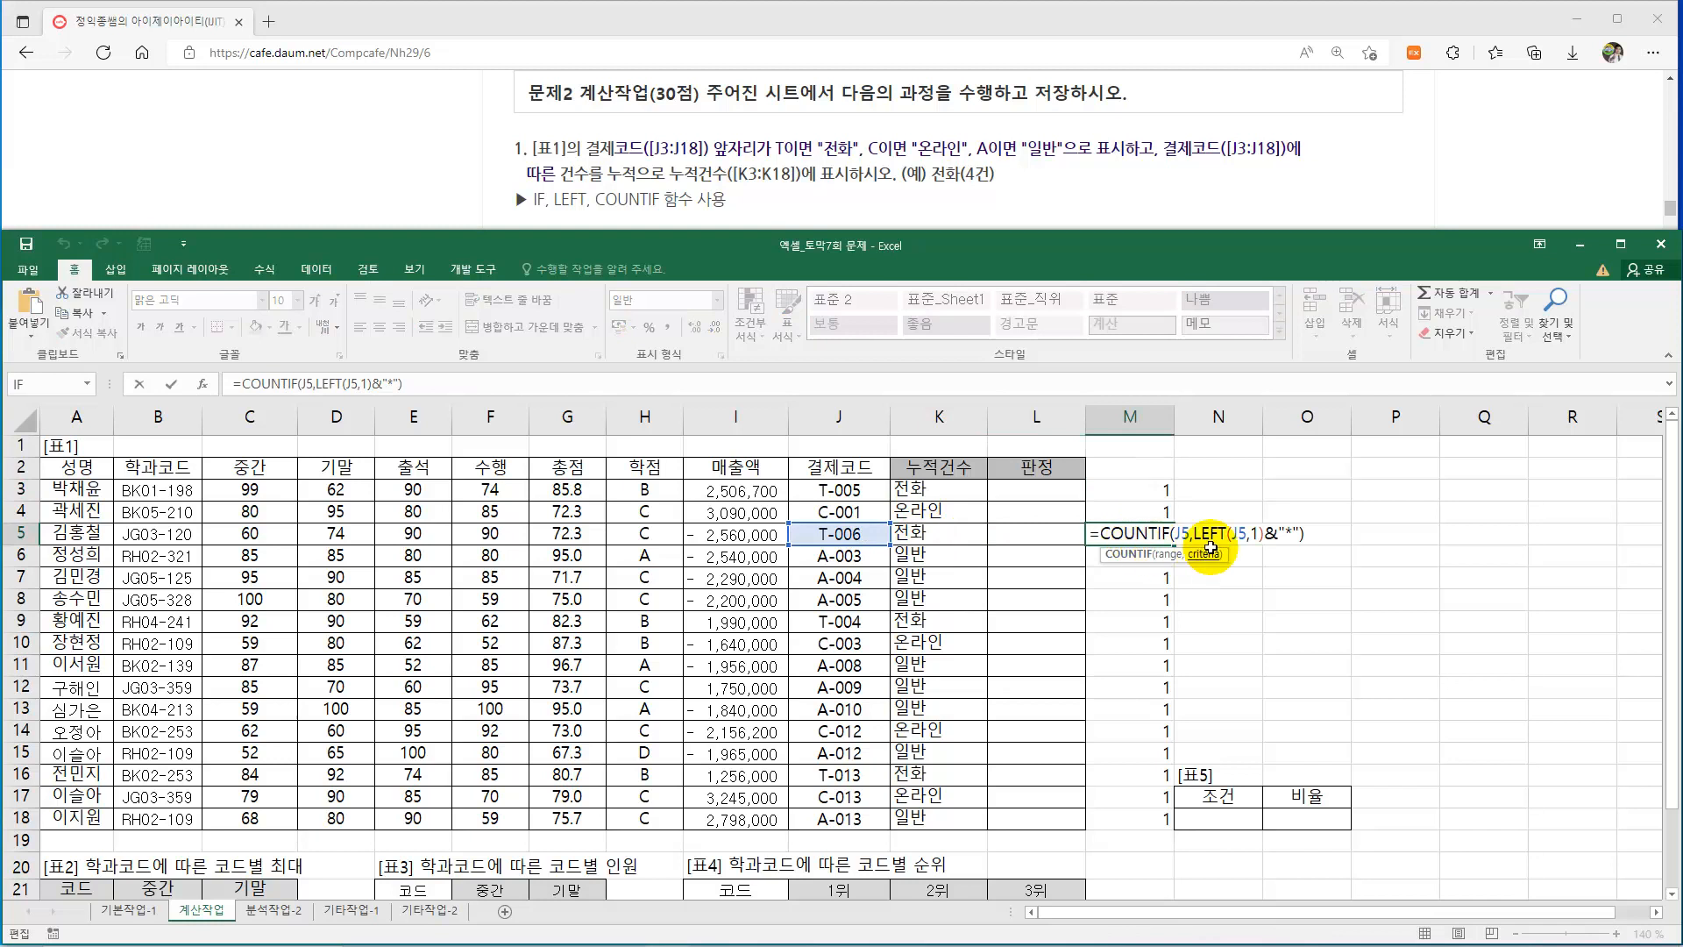
{"action": "left_click", "coordinate": [1175, 531]}
{"action": "double_click", "coordinate": [1179, 532]}
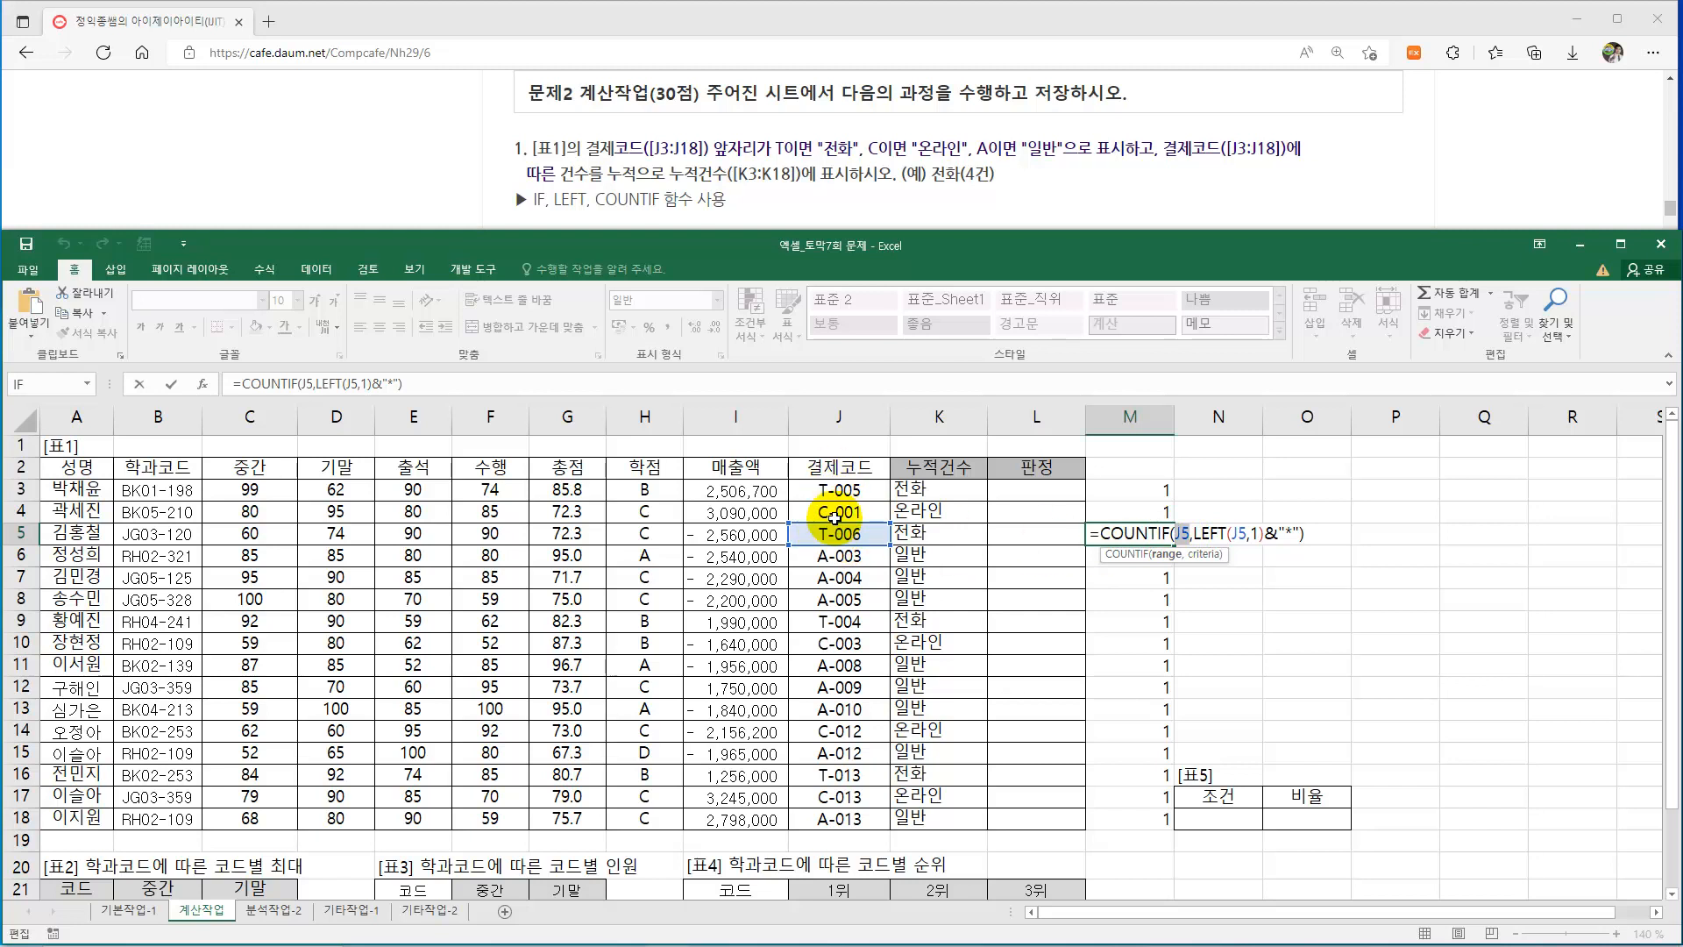
{"action": "left_click_drag", "start_coordinate": [837, 488], "coordinate": [840, 521]}
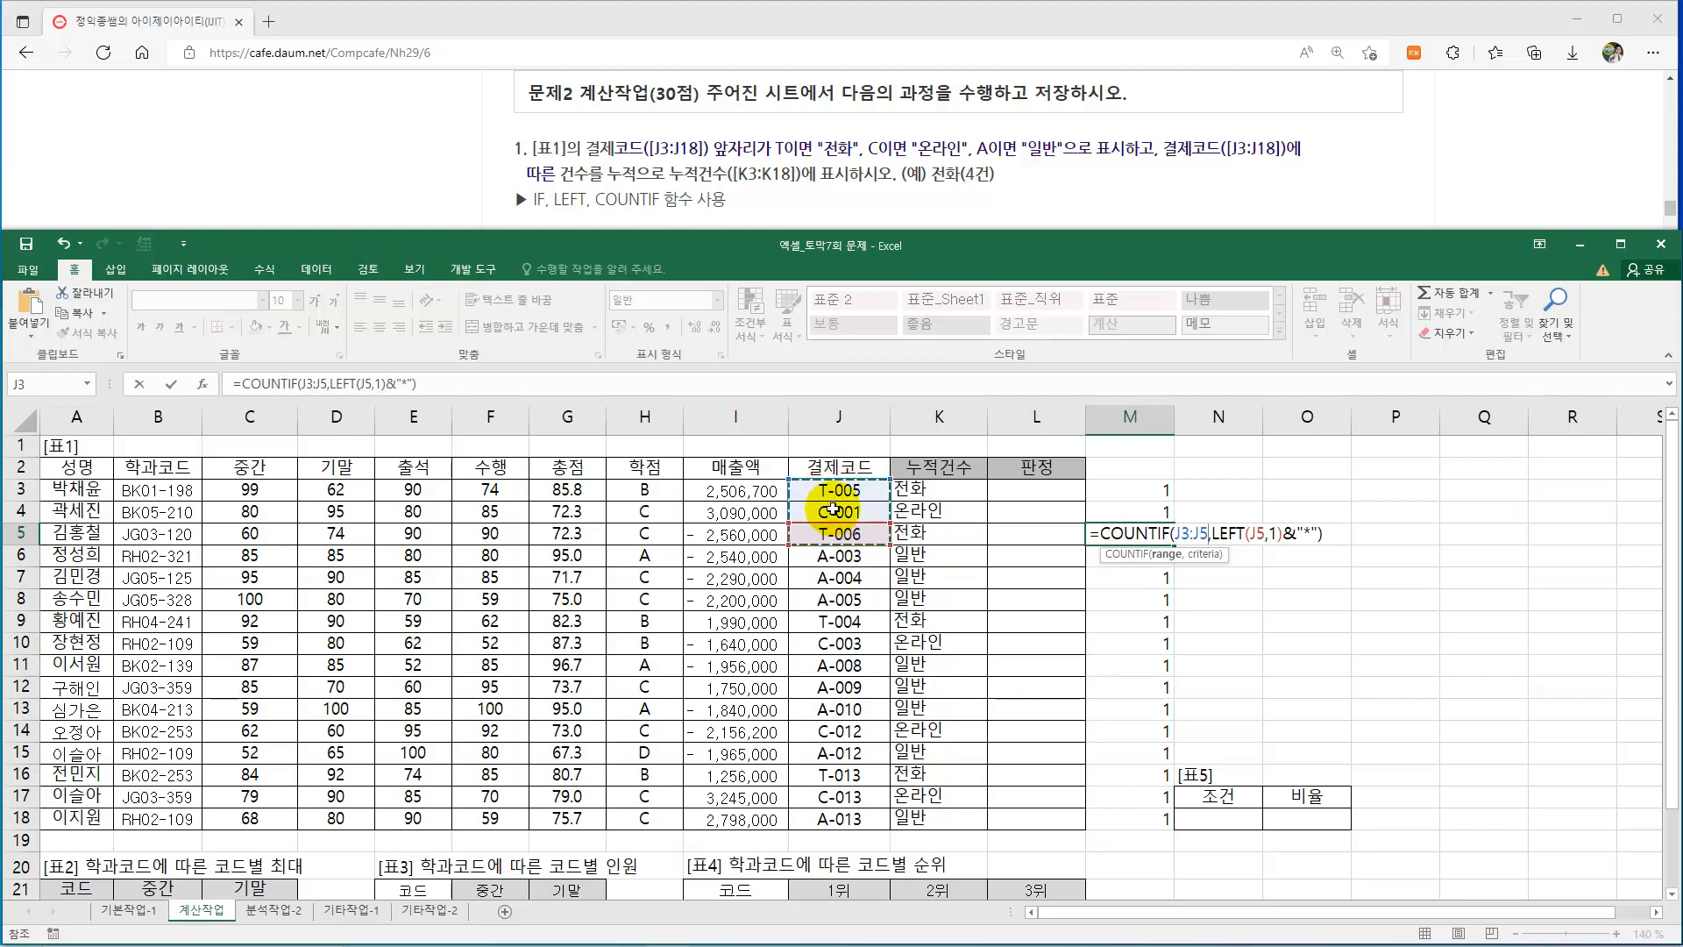
{"action": "double_click", "coordinate": [1256, 534]}
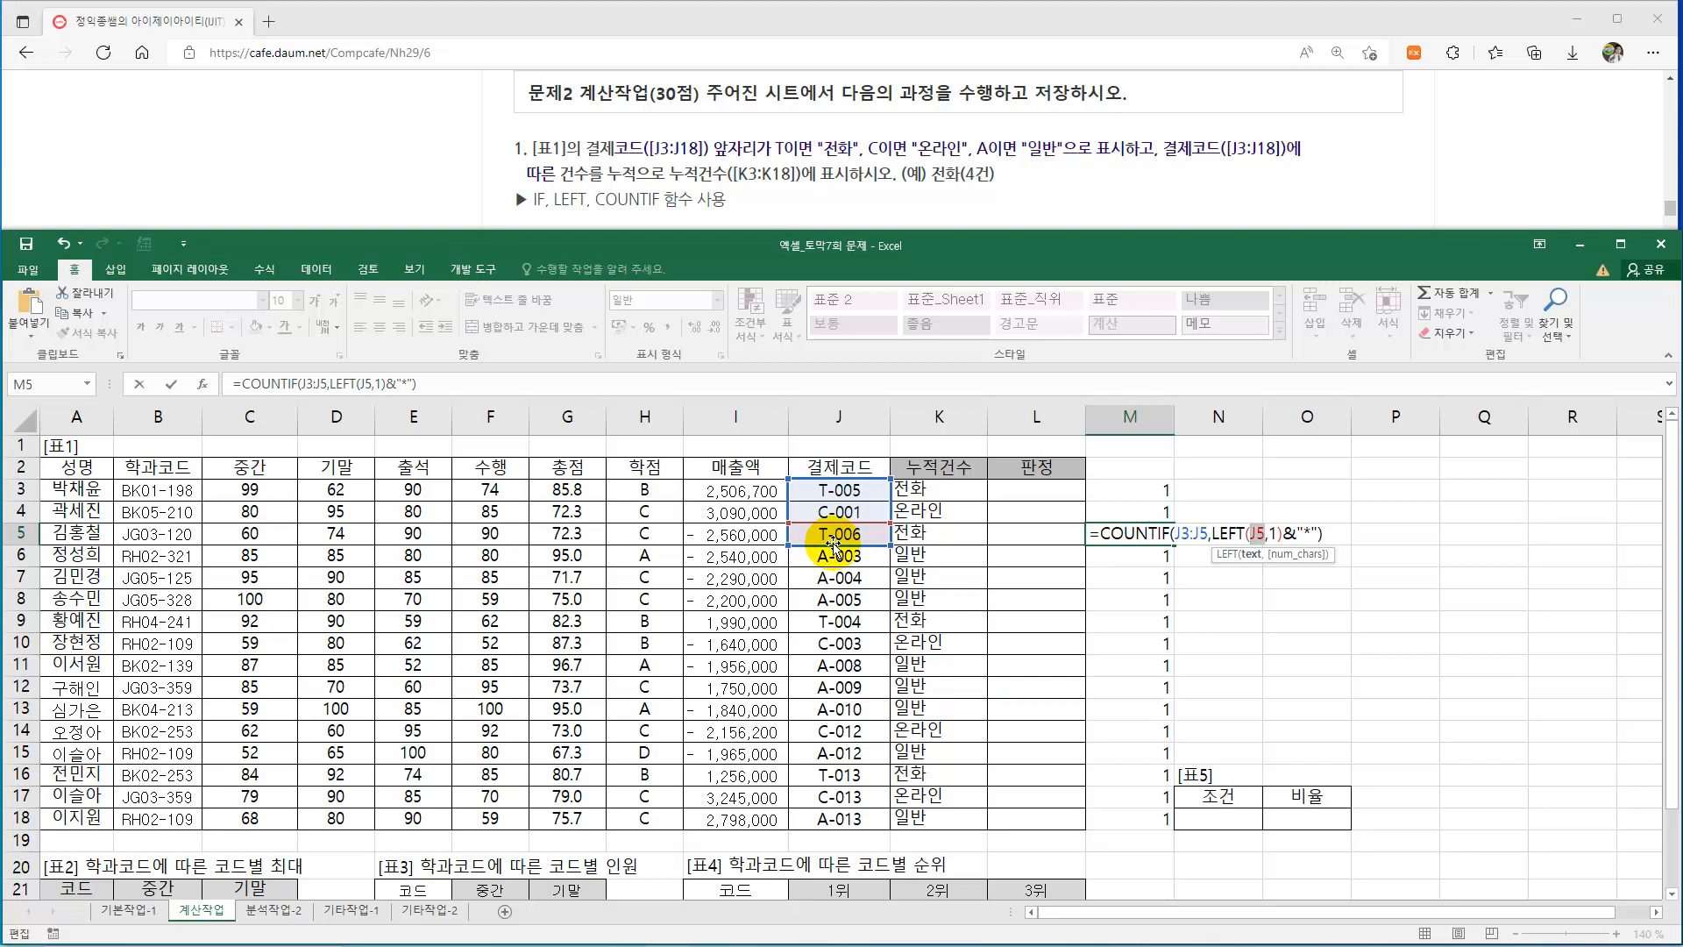
Make the range's starting cell absolute in M5: =COUNTIF($J$3:J5,LEFT(J5,1)&"*").
{"action": "left_click_drag", "start_coordinate": [1209, 532], "coordinate": [1171, 534]}
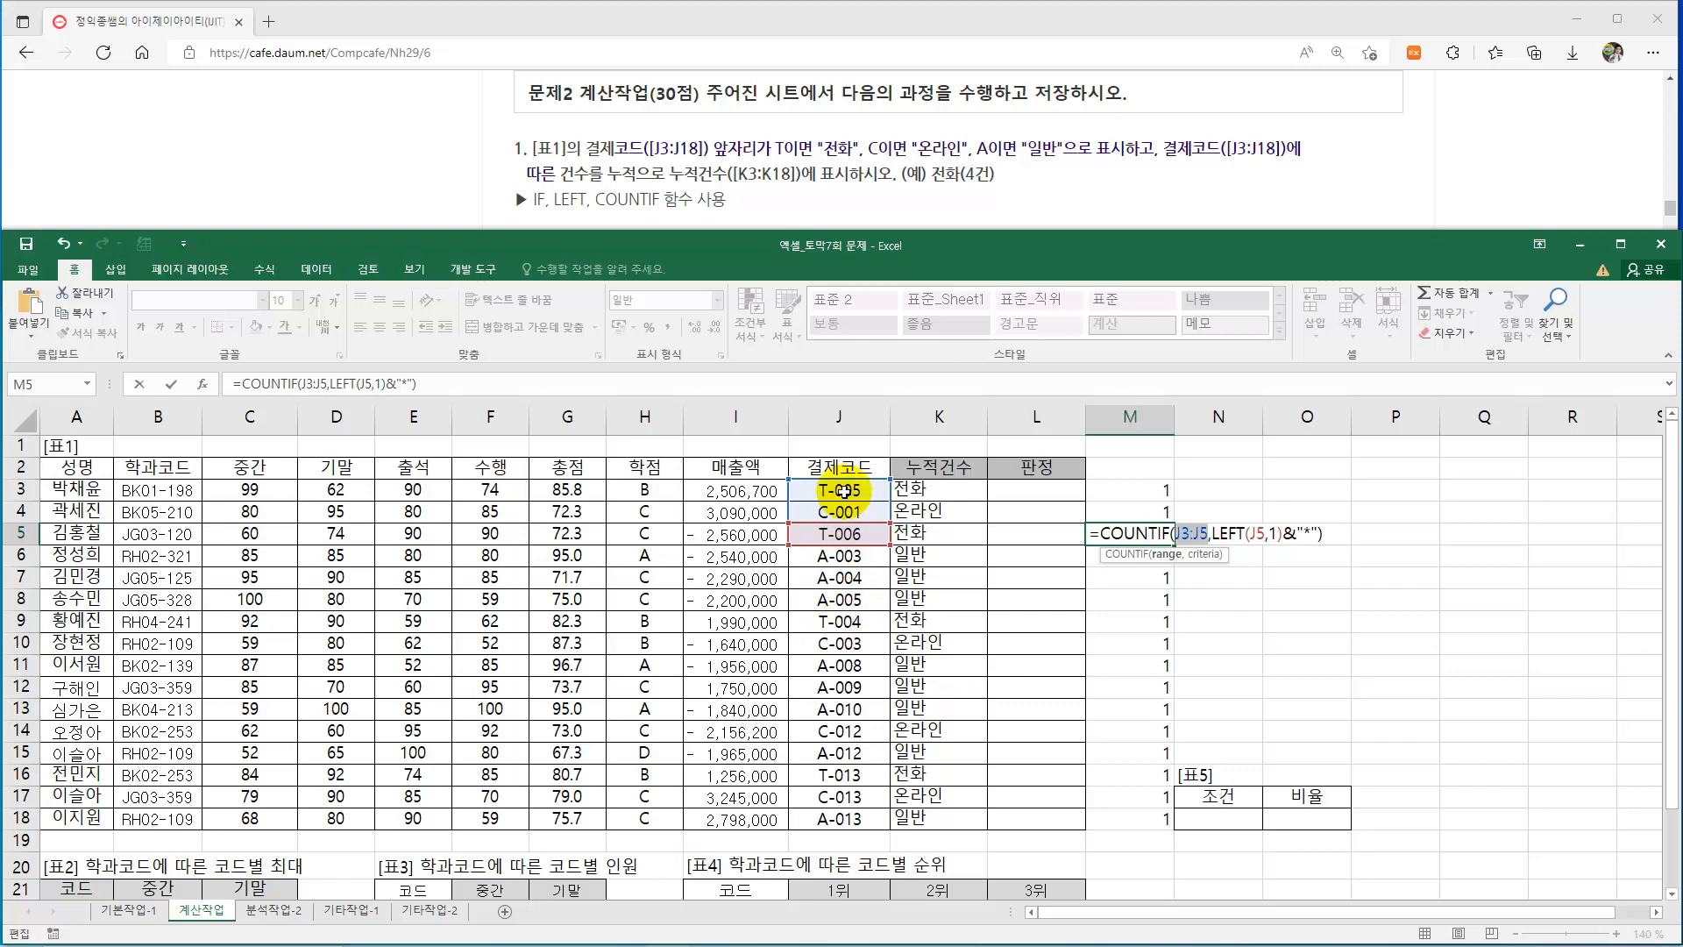
{"action": "left_click", "coordinate": [1176, 533]}
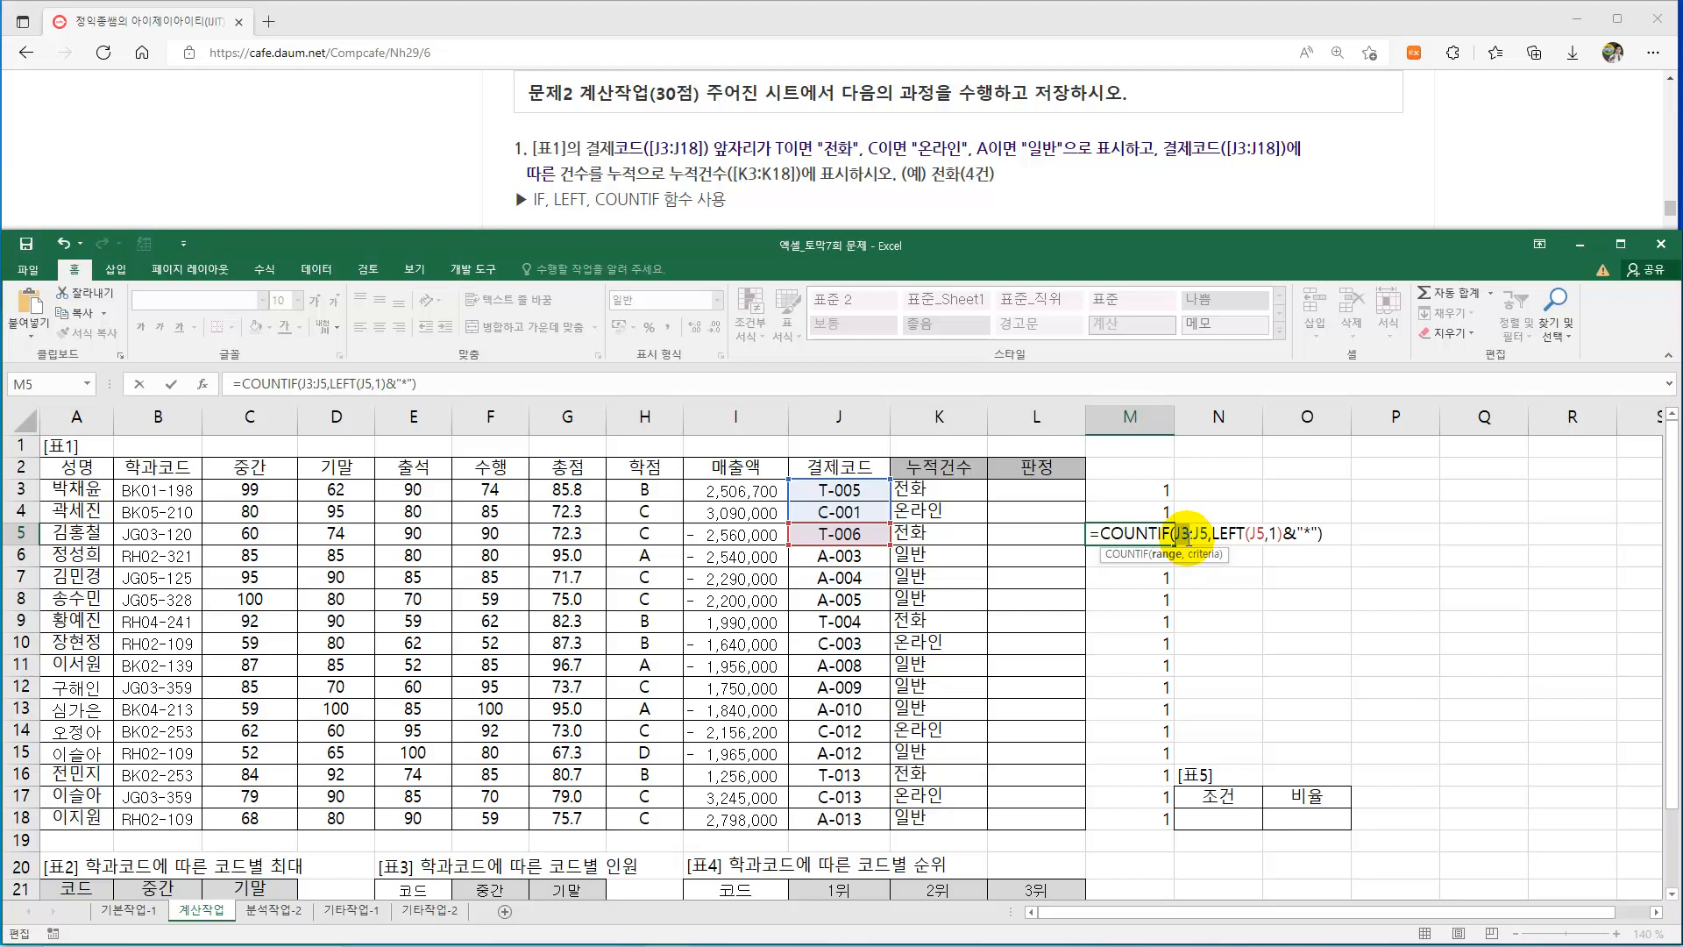
{"action": "key", "text": "F4"}
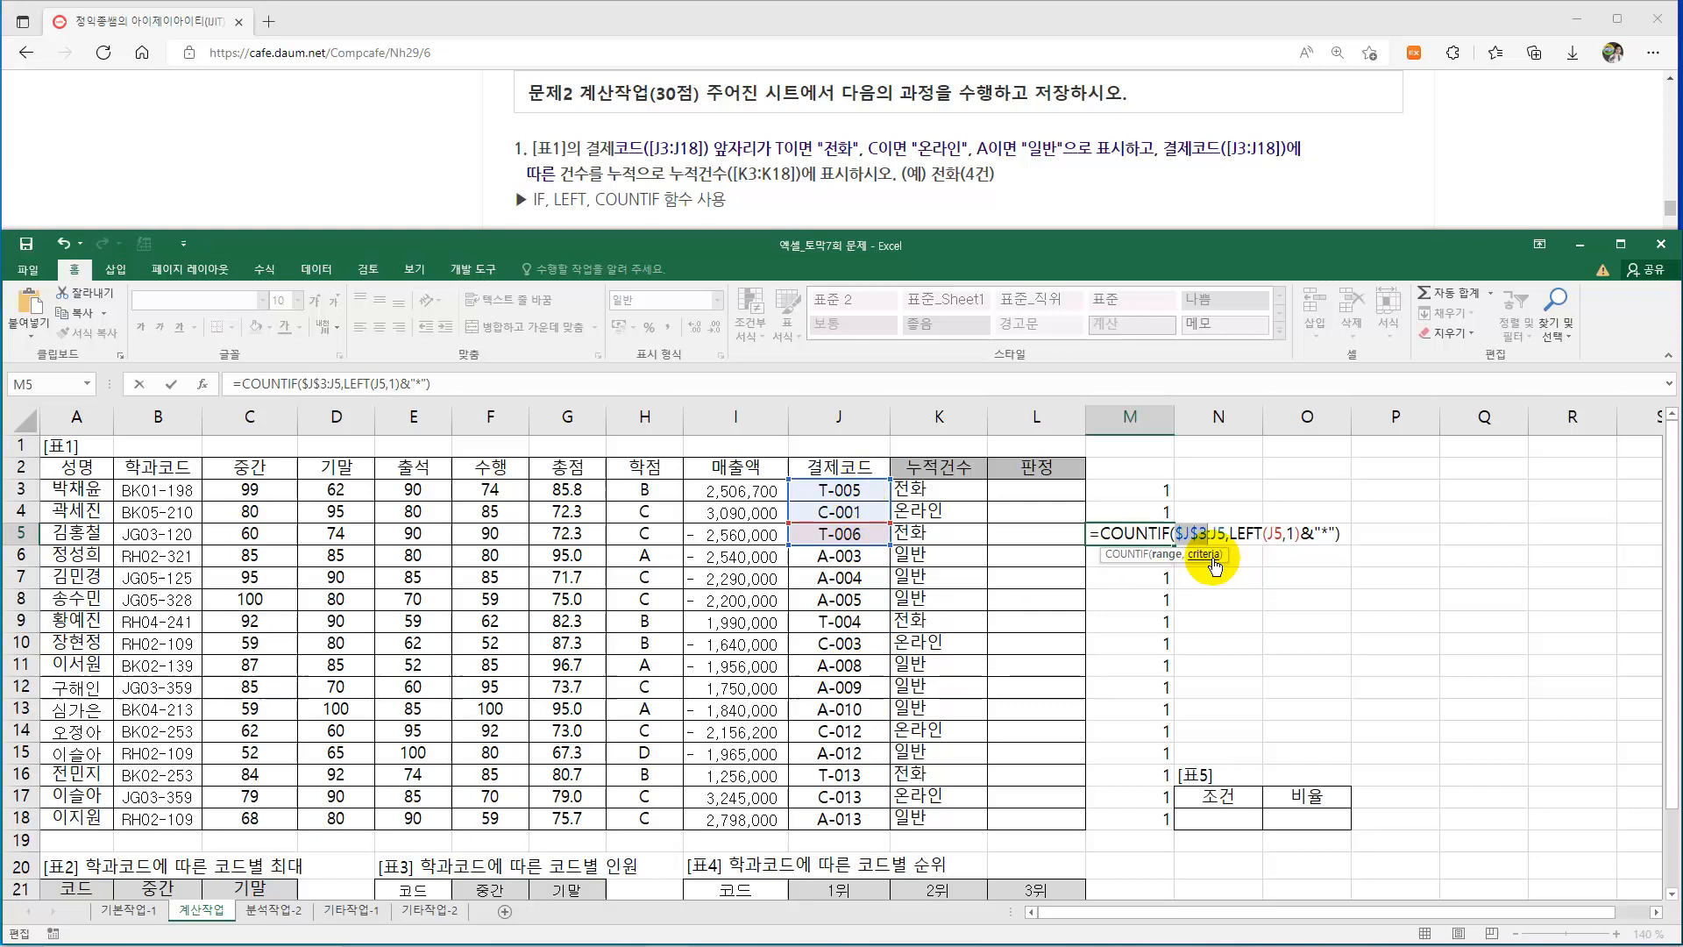
{"action": "left_click_drag", "start_coordinate": [1179, 530], "coordinate": [1225, 539]}
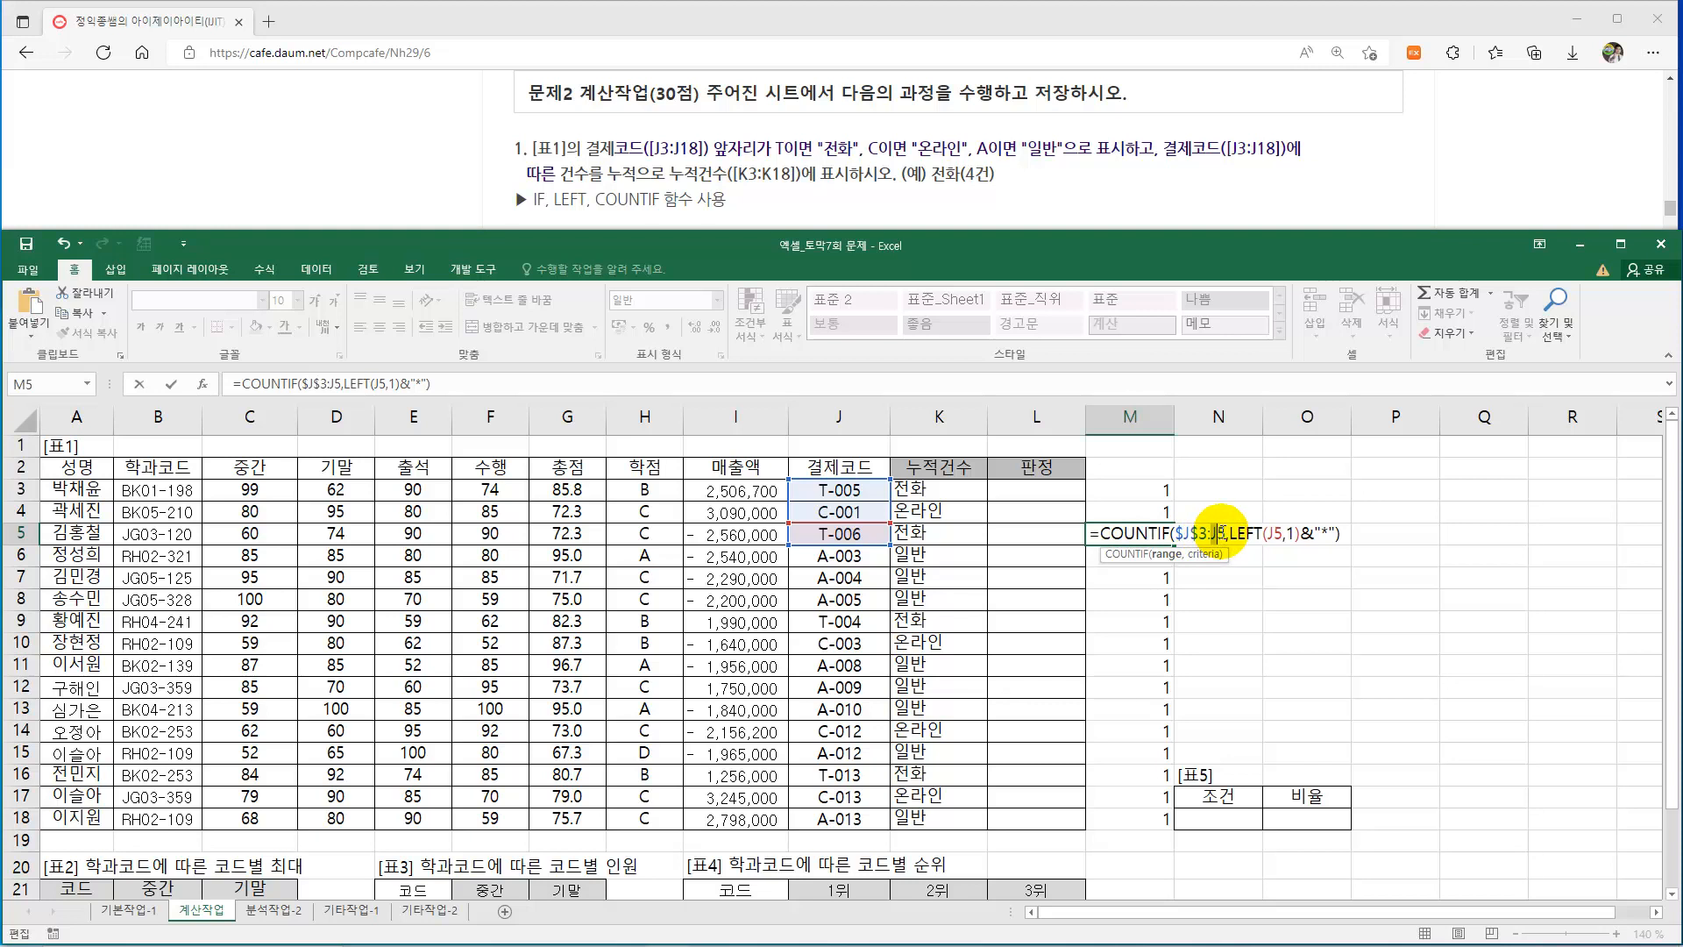
{"action": "key", "text": "ctrl+Return"}
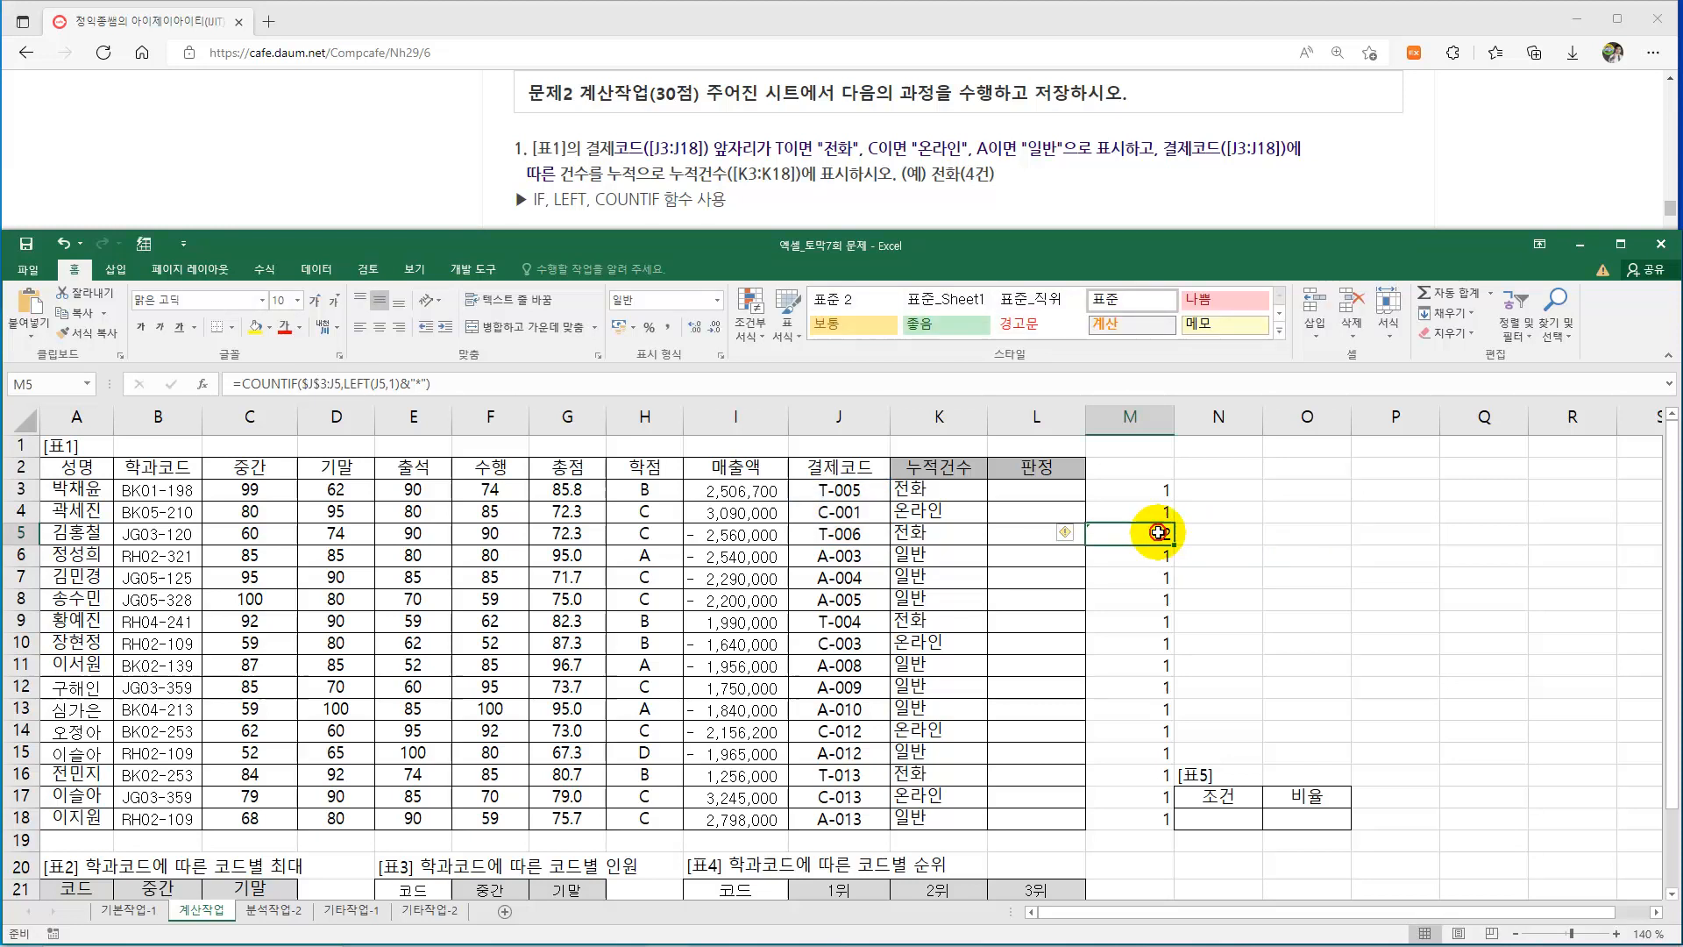
Fill the M5 formula down through M8 and check the counts against the 일반 rows in column K.
{"action": "left_click_drag", "start_coordinate": [1173, 544], "coordinate": [962, 574]}
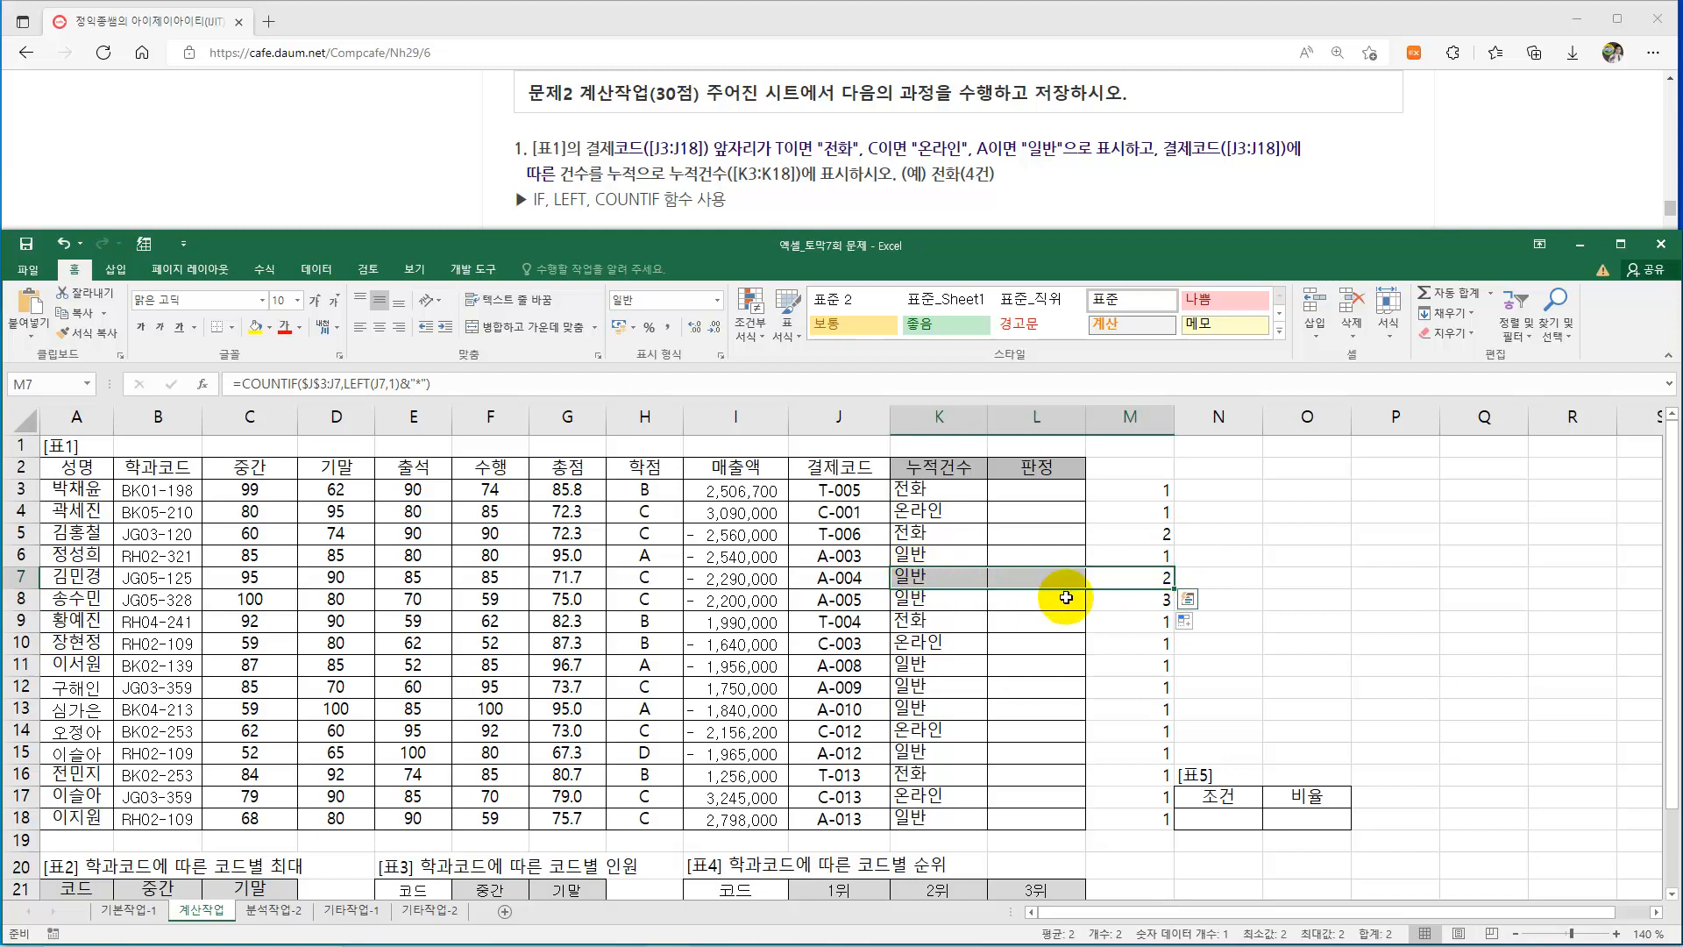
{"action": "left_click", "coordinate": [1144, 579]}
{"action": "left_click", "coordinate": [1159, 556]}
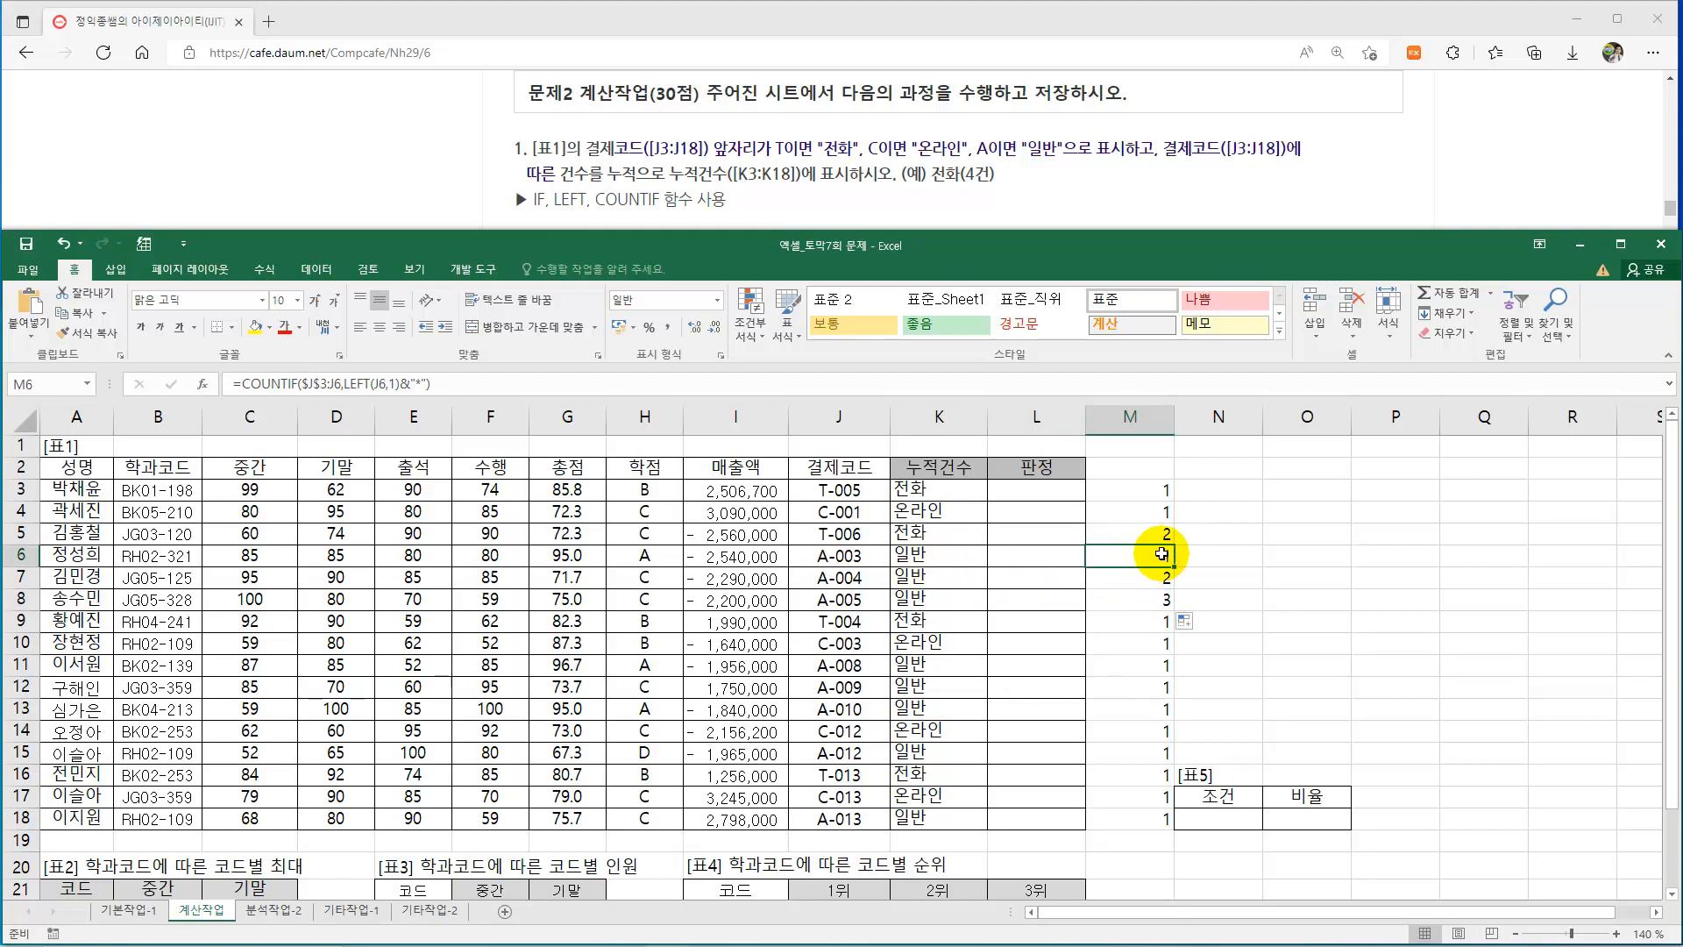
Change the COUNTIF range in M3 to the expanding reference $J$3:J3.
{"action": "left_click", "coordinate": [1155, 489]}
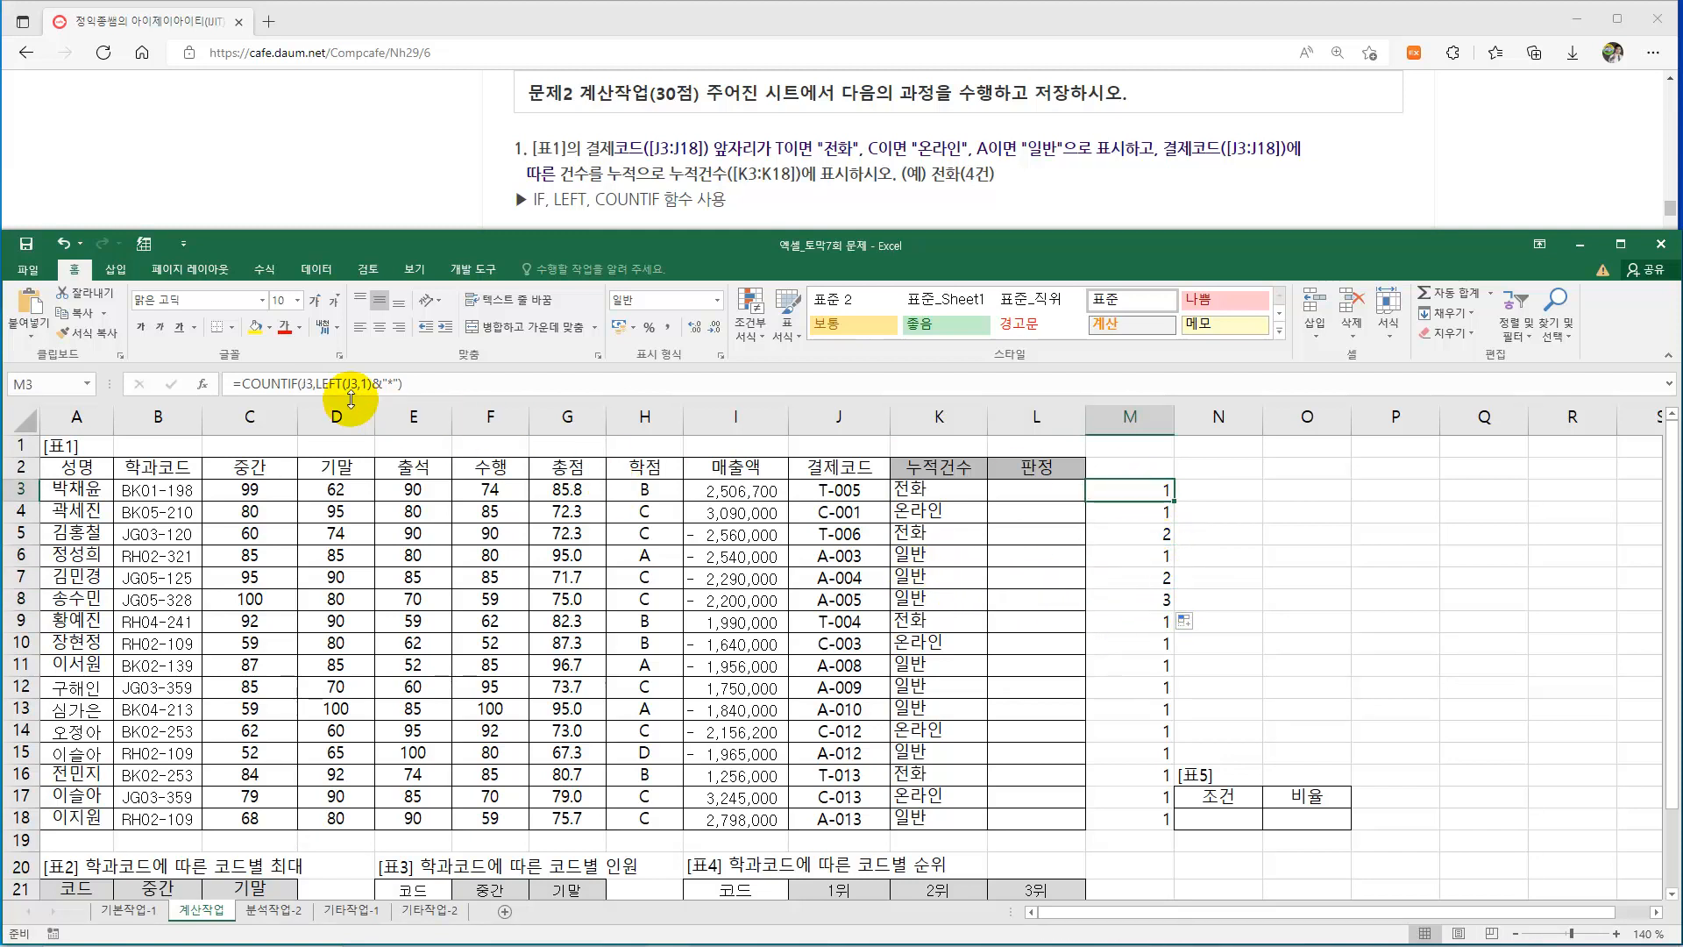
{"action": "left_click", "coordinate": [305, 383]}
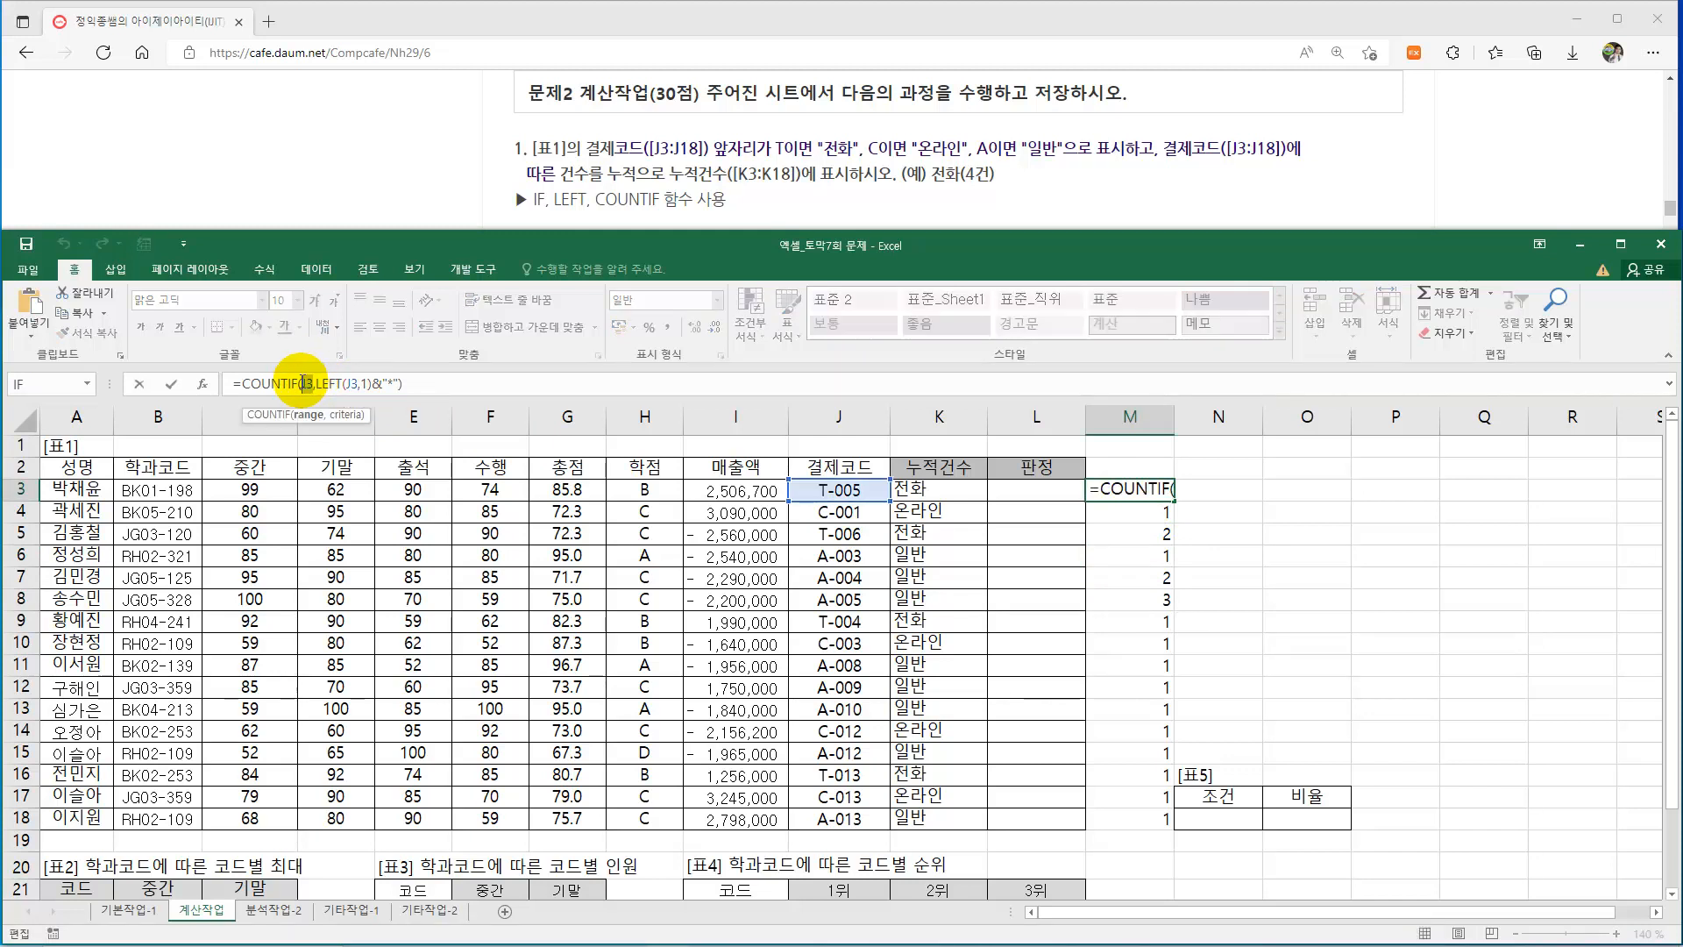
{"action": "left_click", "coordinate": [818, 492]}
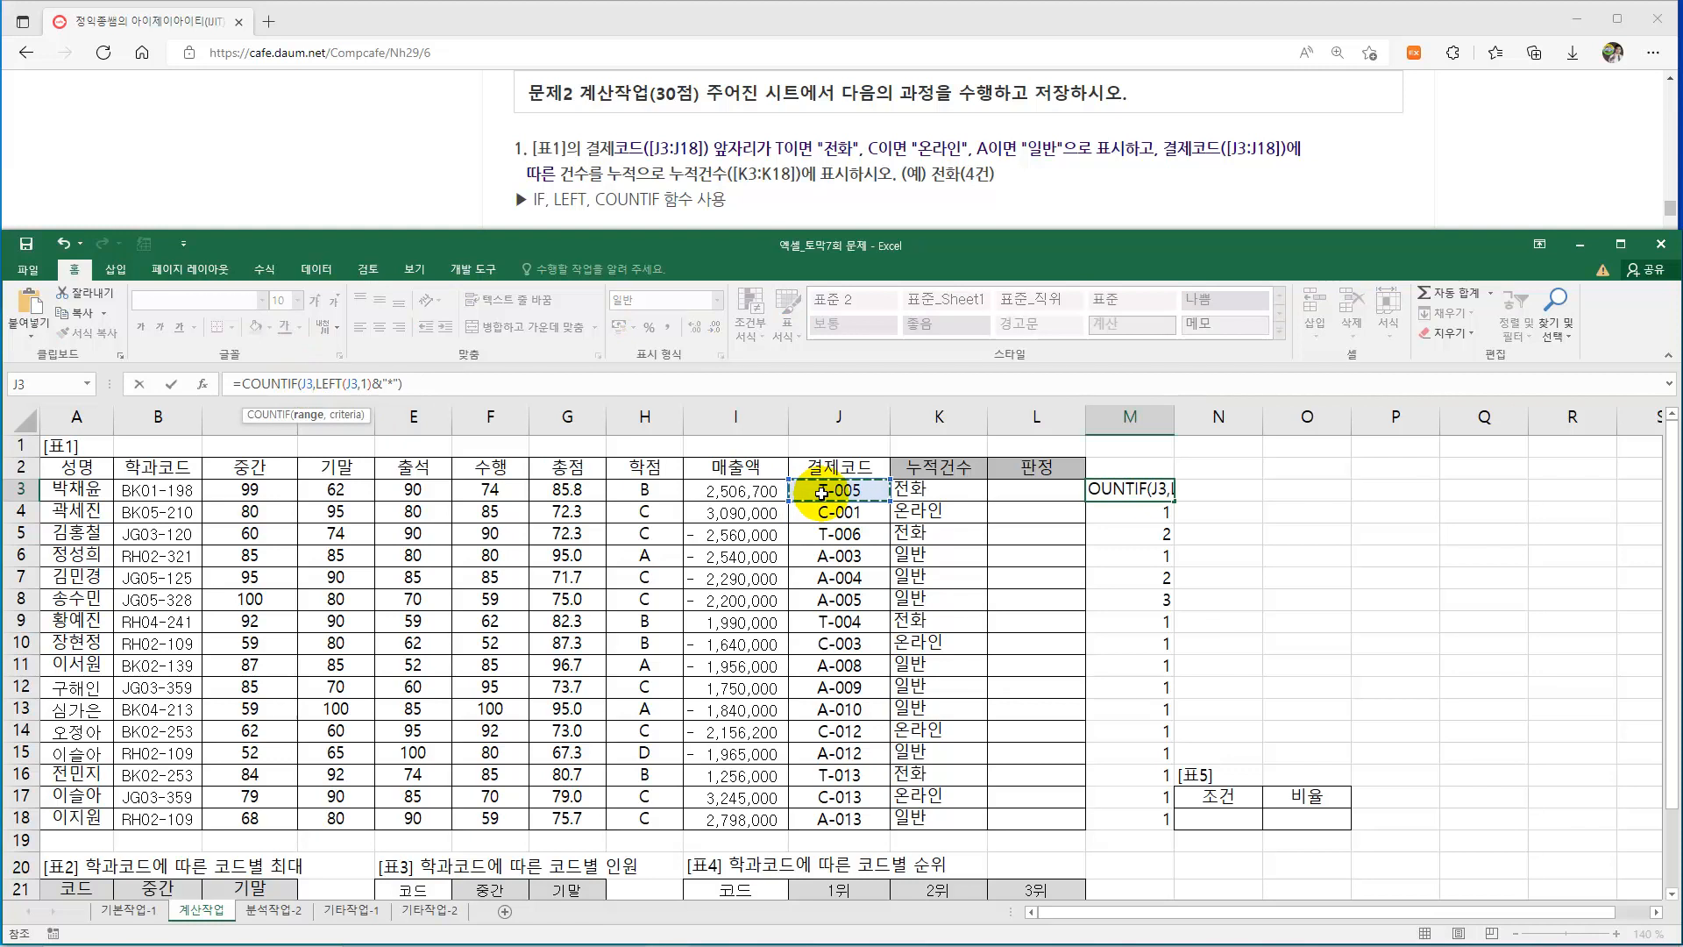
{"action": "key", "text": "F8"}
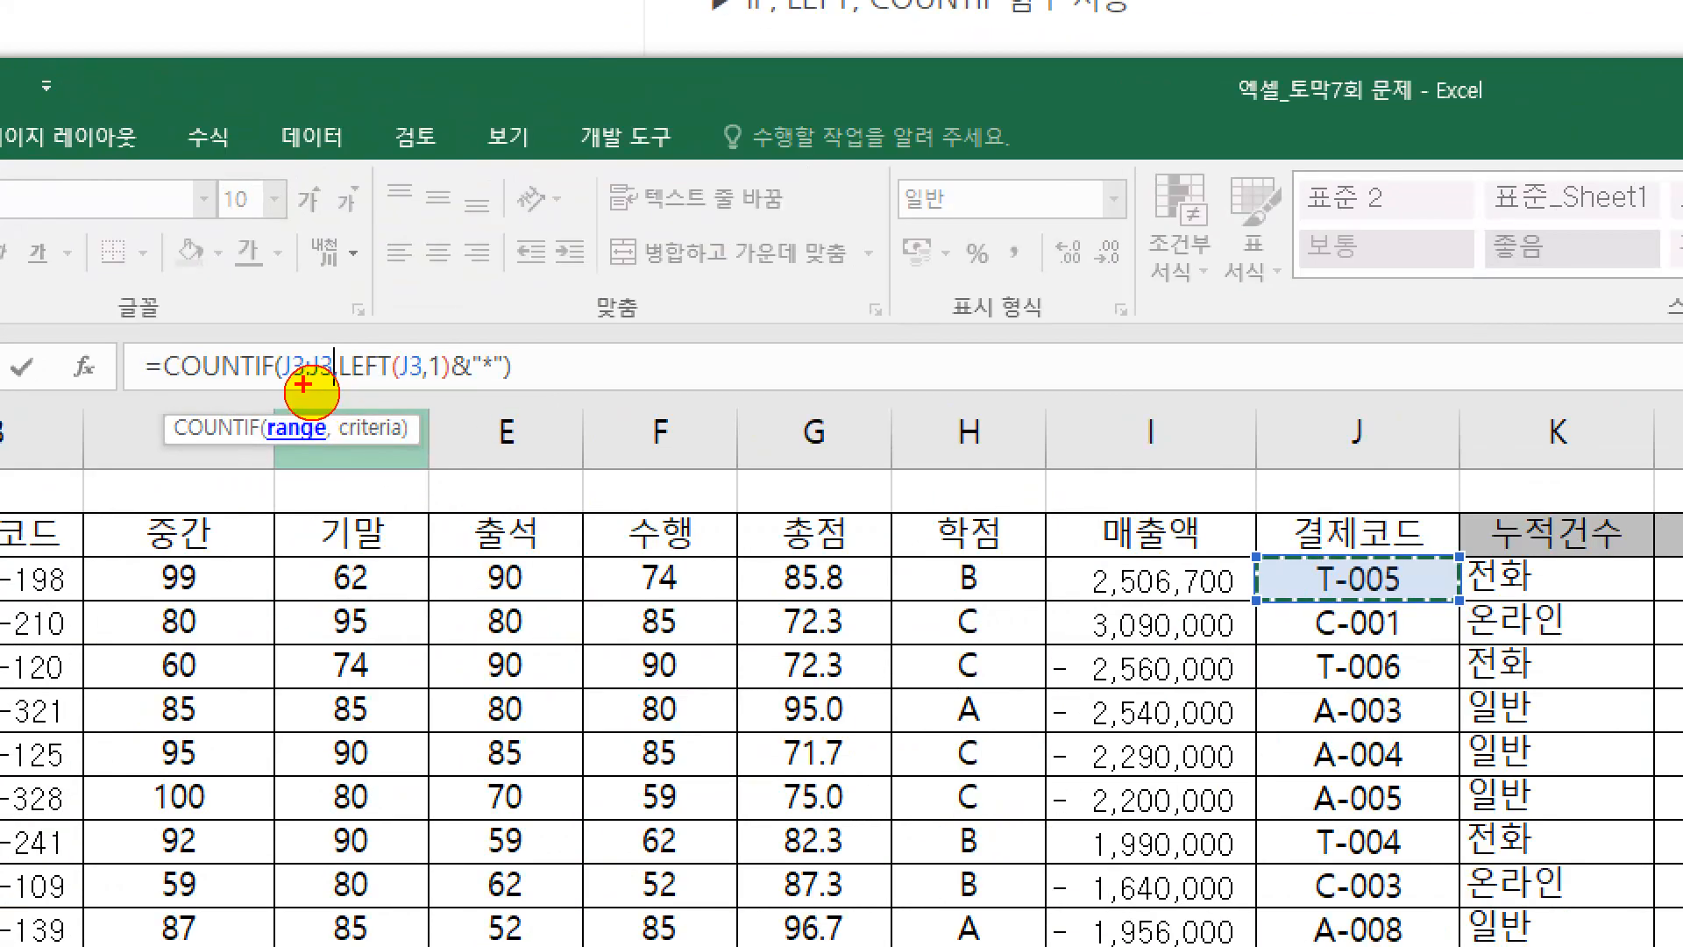
{"action": "left_click_drag", "start_coordinate": [307, 382], "coordinate": [319, 390]}
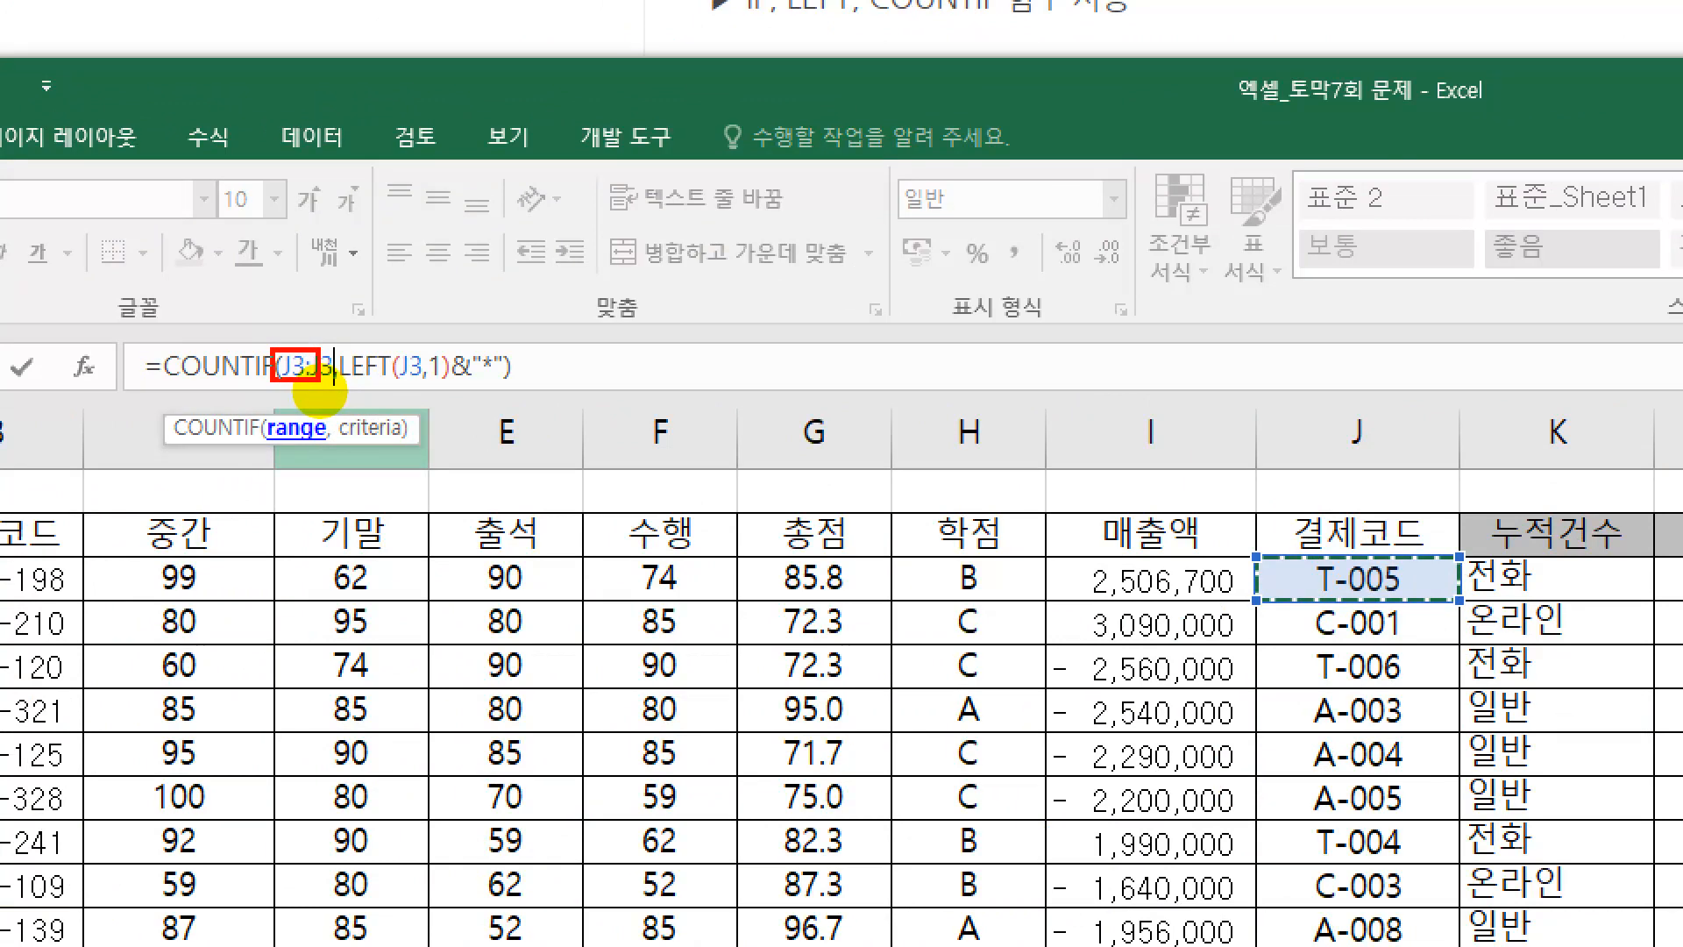
{"action": "left_click_drag", "start_coordinate": [336, 384], "coordinate": [283, 346]}
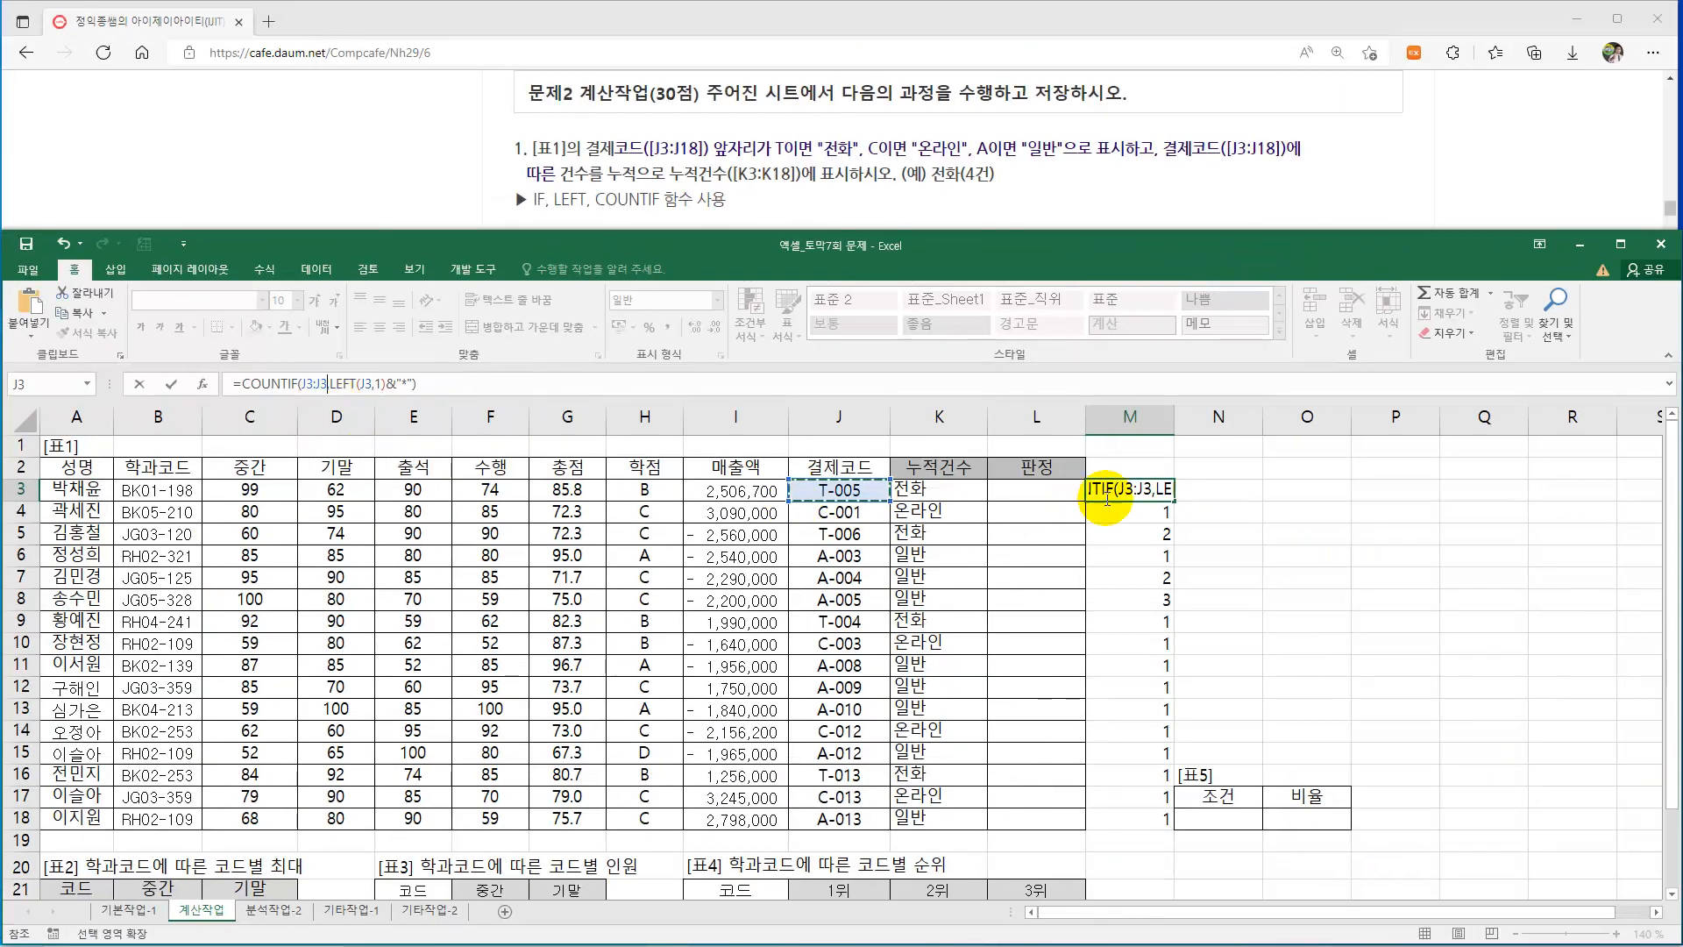
{"action": "left_click", "coordinate": [308, 384]}
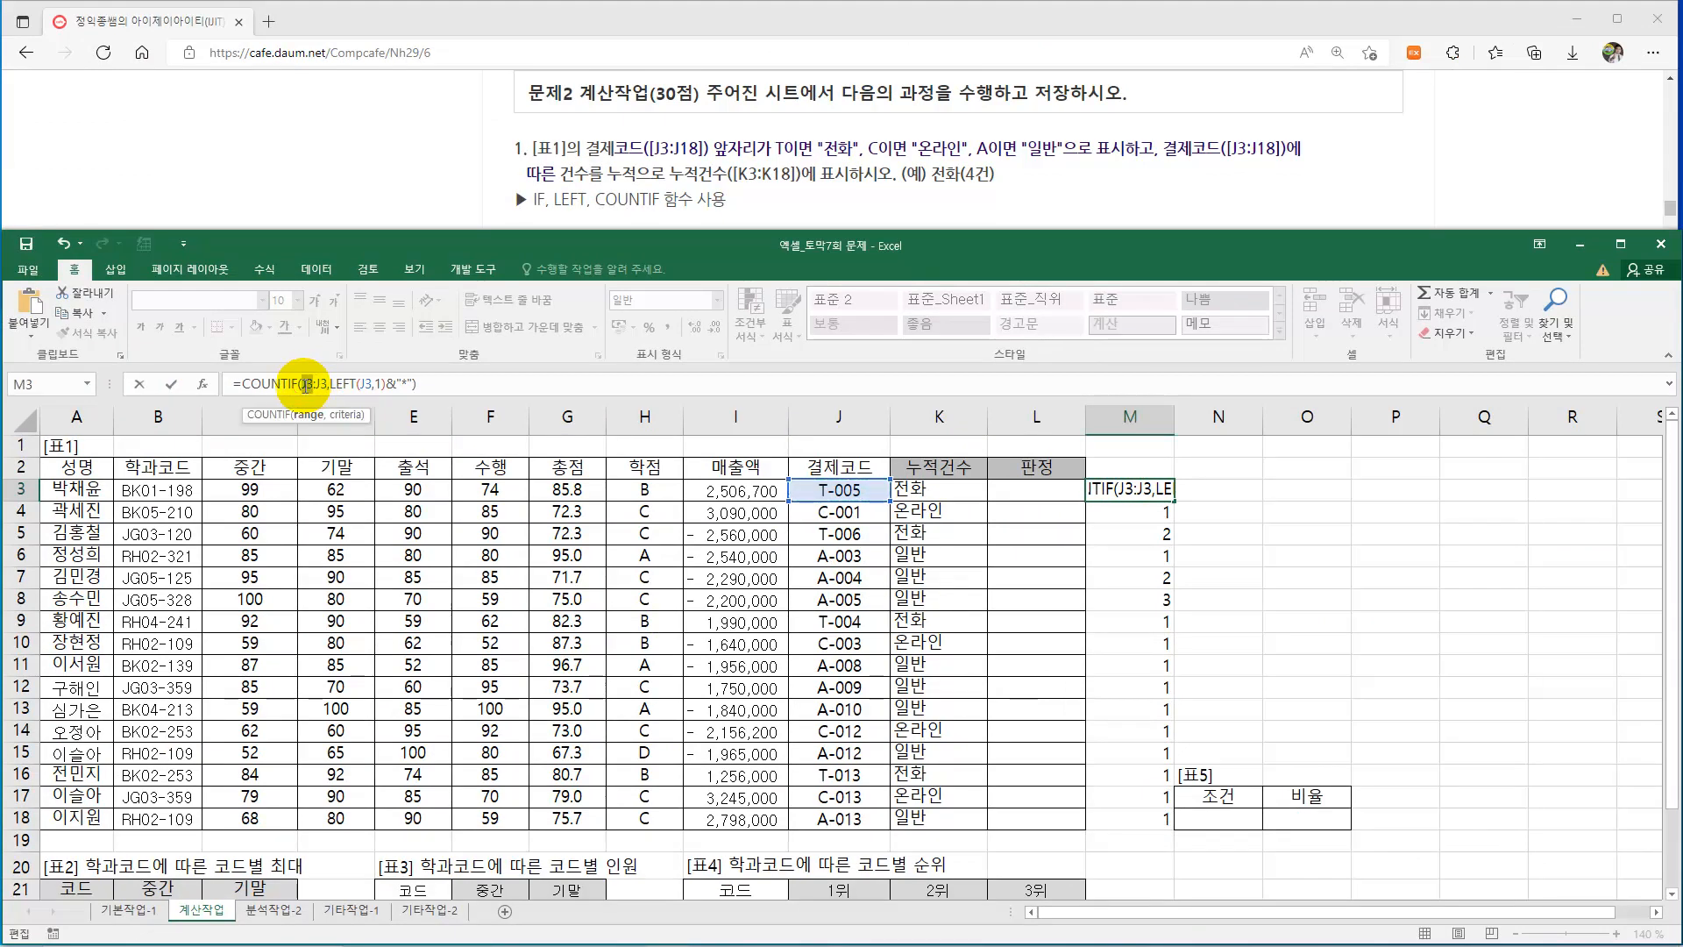
{"action": "key", "text": "F4"}
{"action": "key", "text": "Return"}
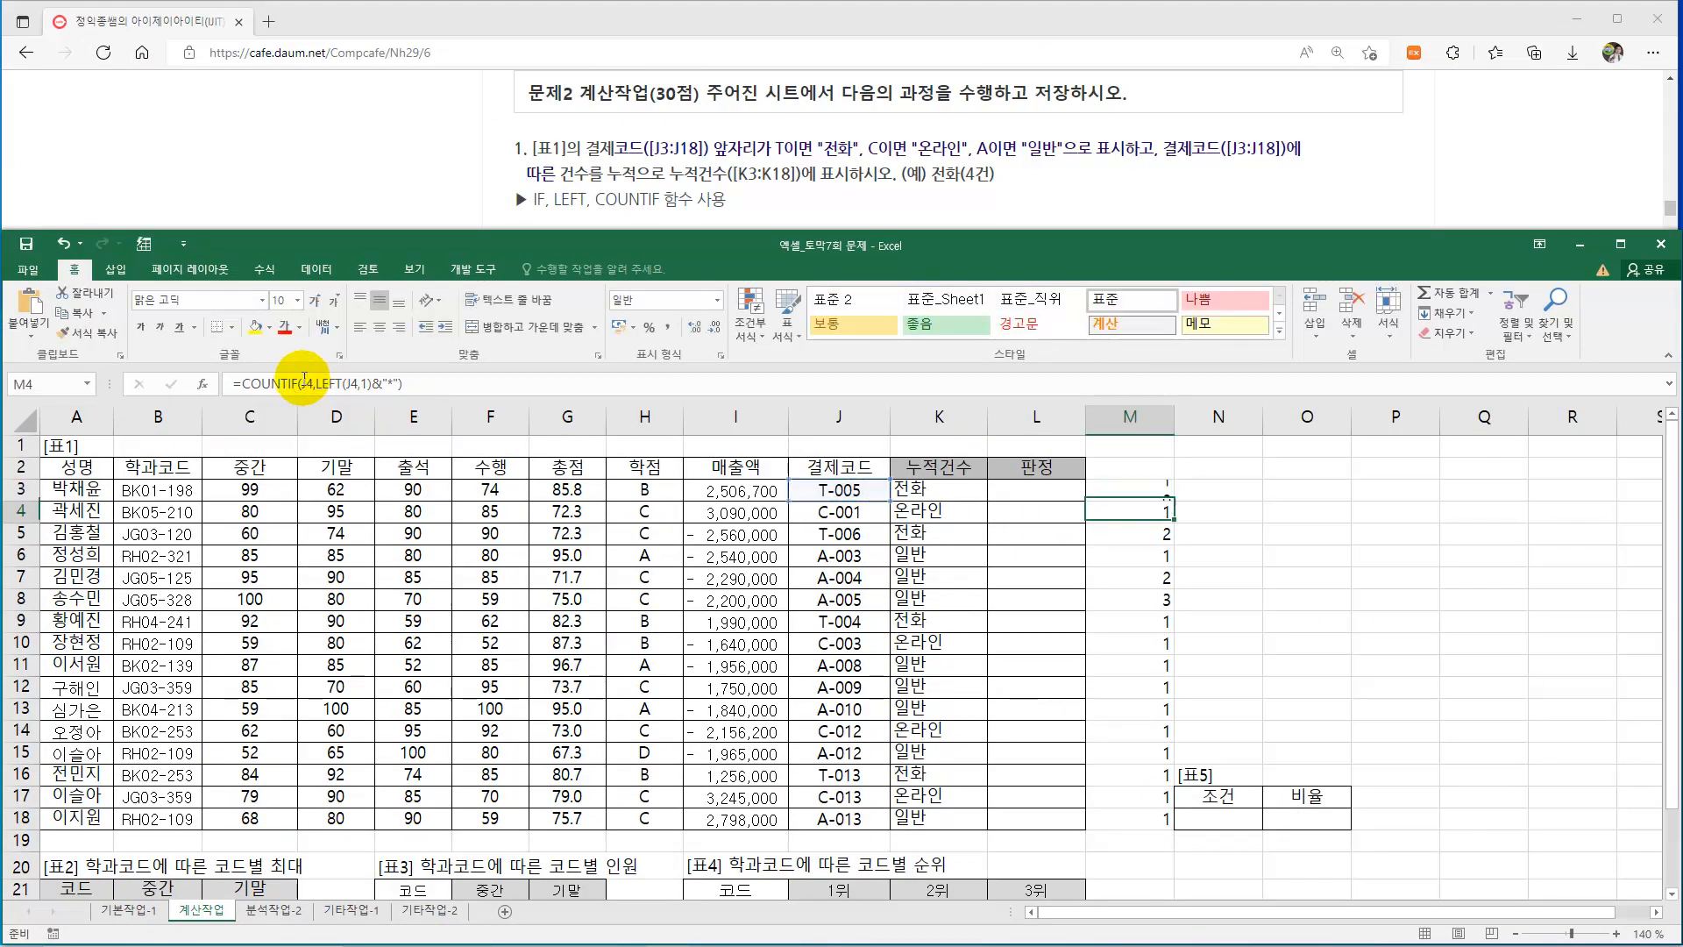
Compare the range references in the formulas of M3 and M5.
{"action": "left_click", "coordinate": [1150, 491]}
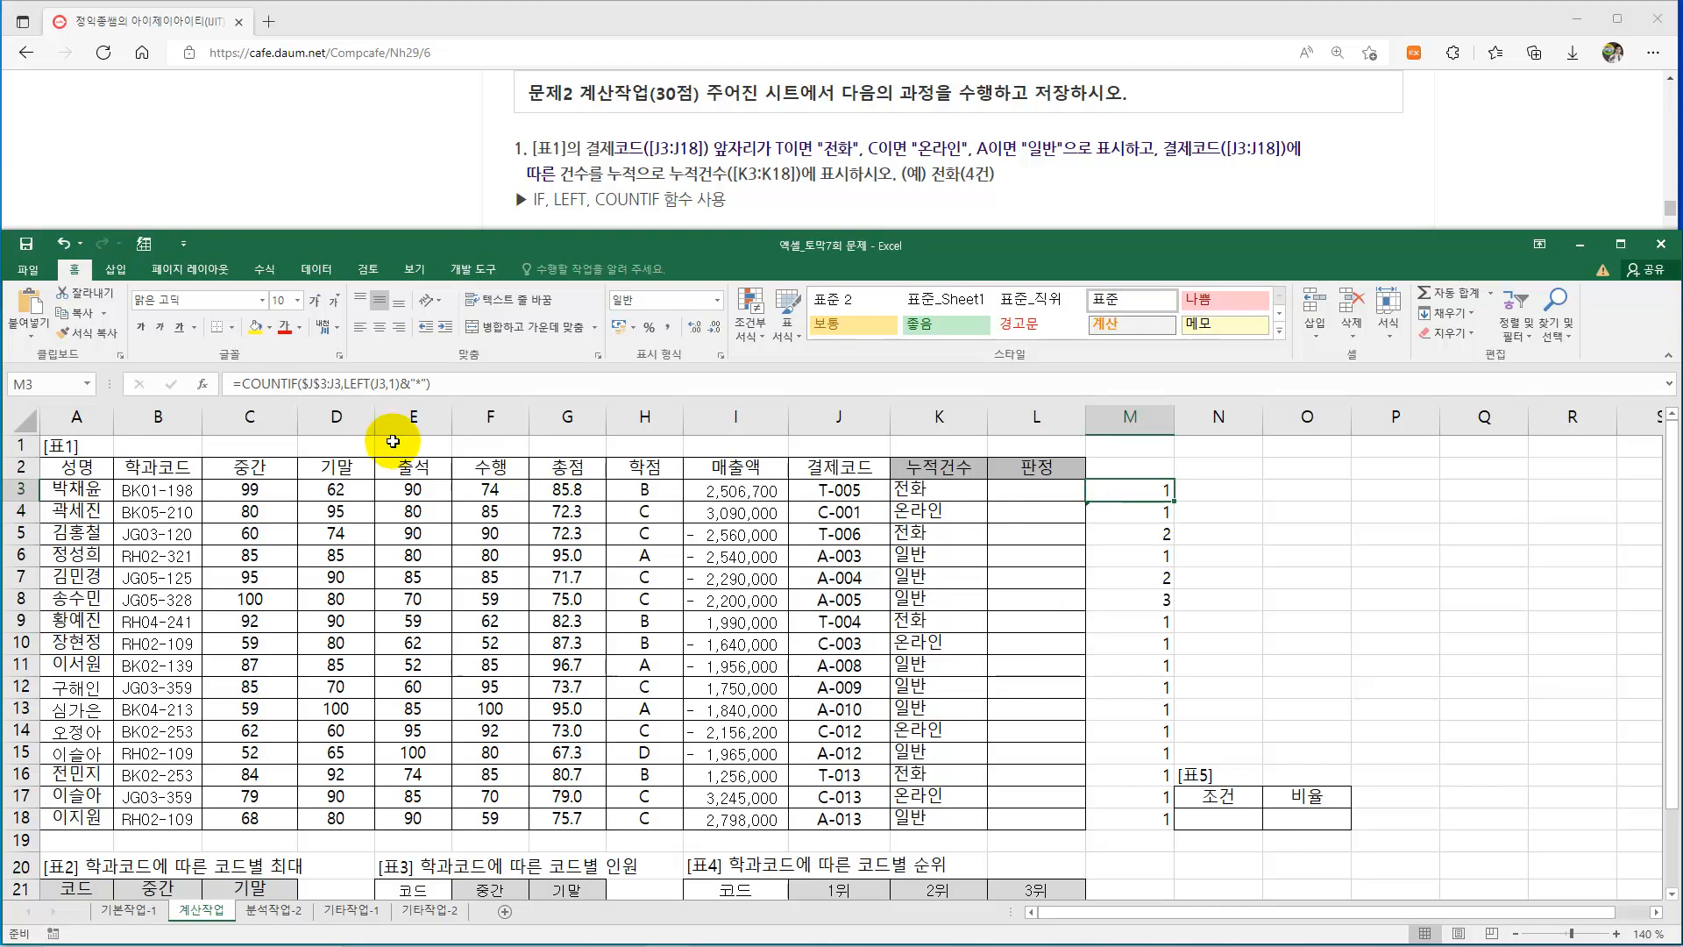
{"action": "left_click", "coordinate": [1136, 533]}
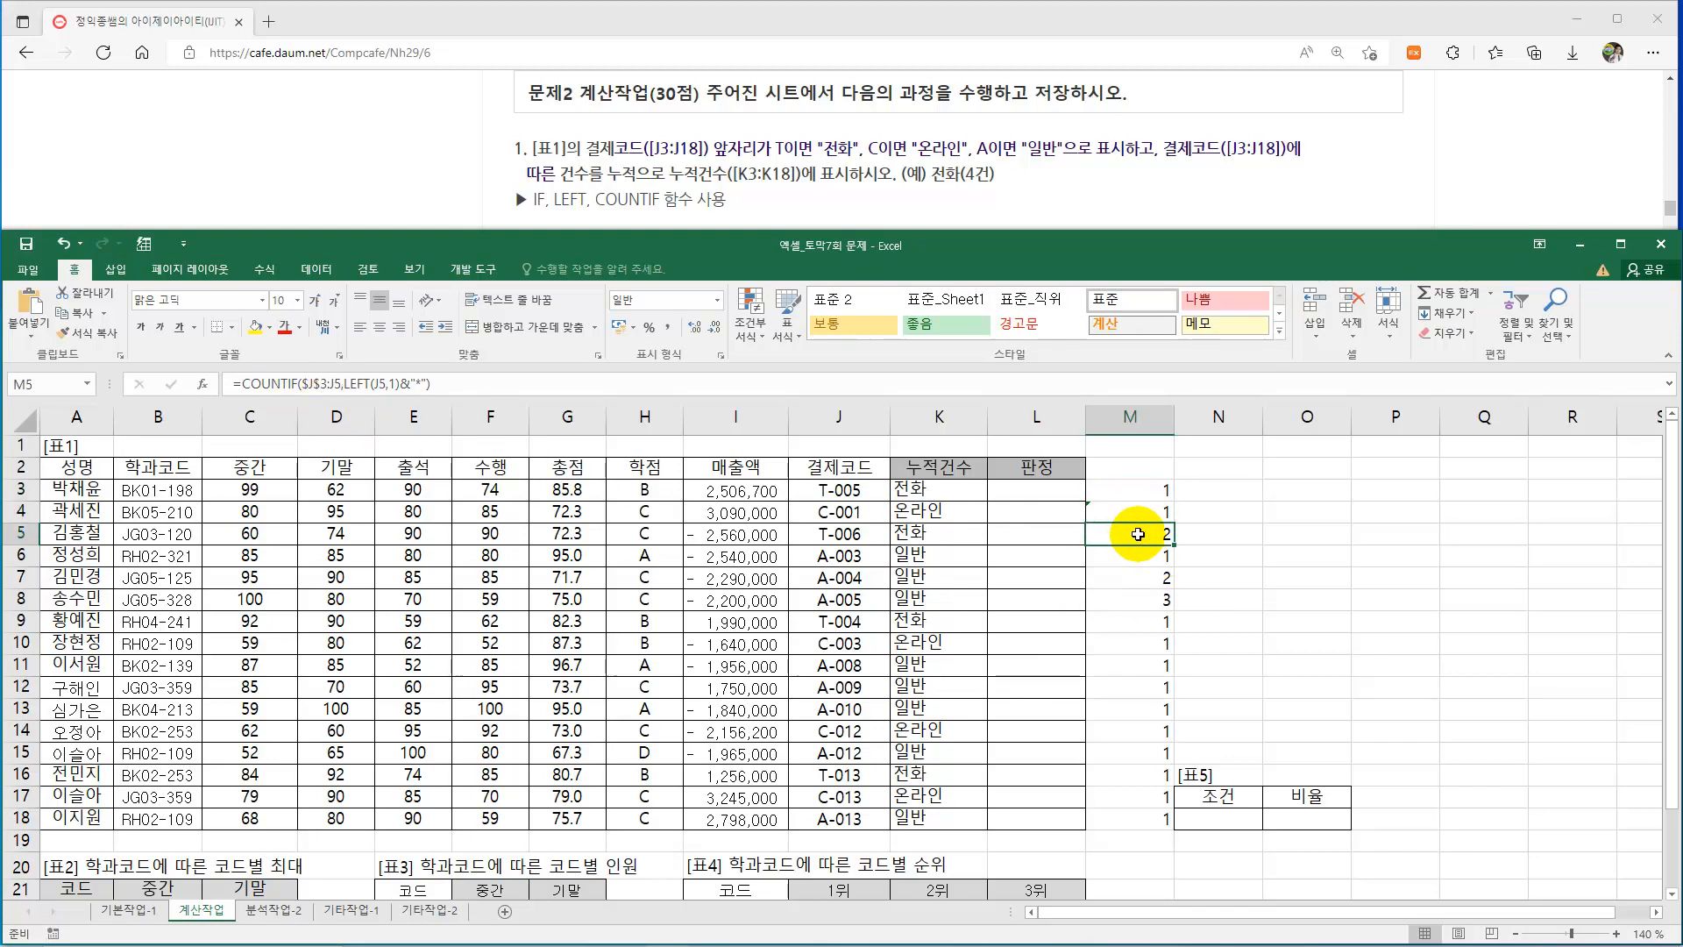
{"action": "double_click", "coordinate": [1137, 533]}
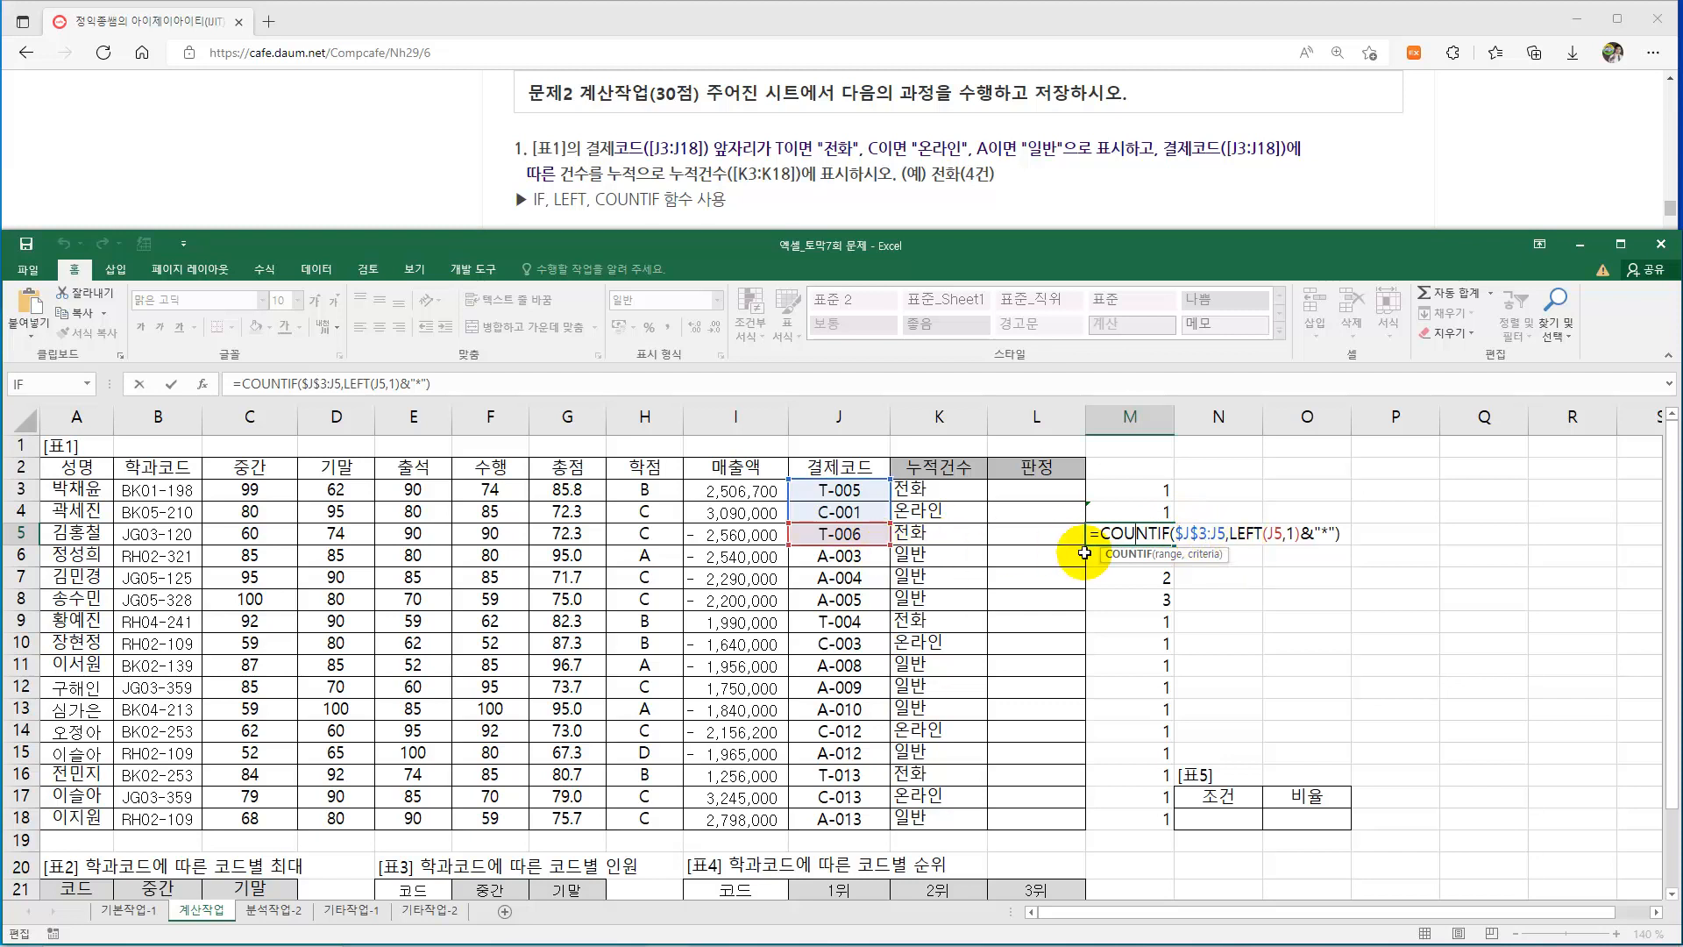
{"action": "key", "text": "Escape"}
{"action": "left_click_drag", "start_coordinate": [1174, 545], "coordinate": [1176, 482]}
Fill the M3 formula =COUNTIF($J$3:J3,LEFT(J3,1)&"*") down through M18 and check the 전화 count in row 16.
{"action": "double_click", "coordinate": [1144, 489]}
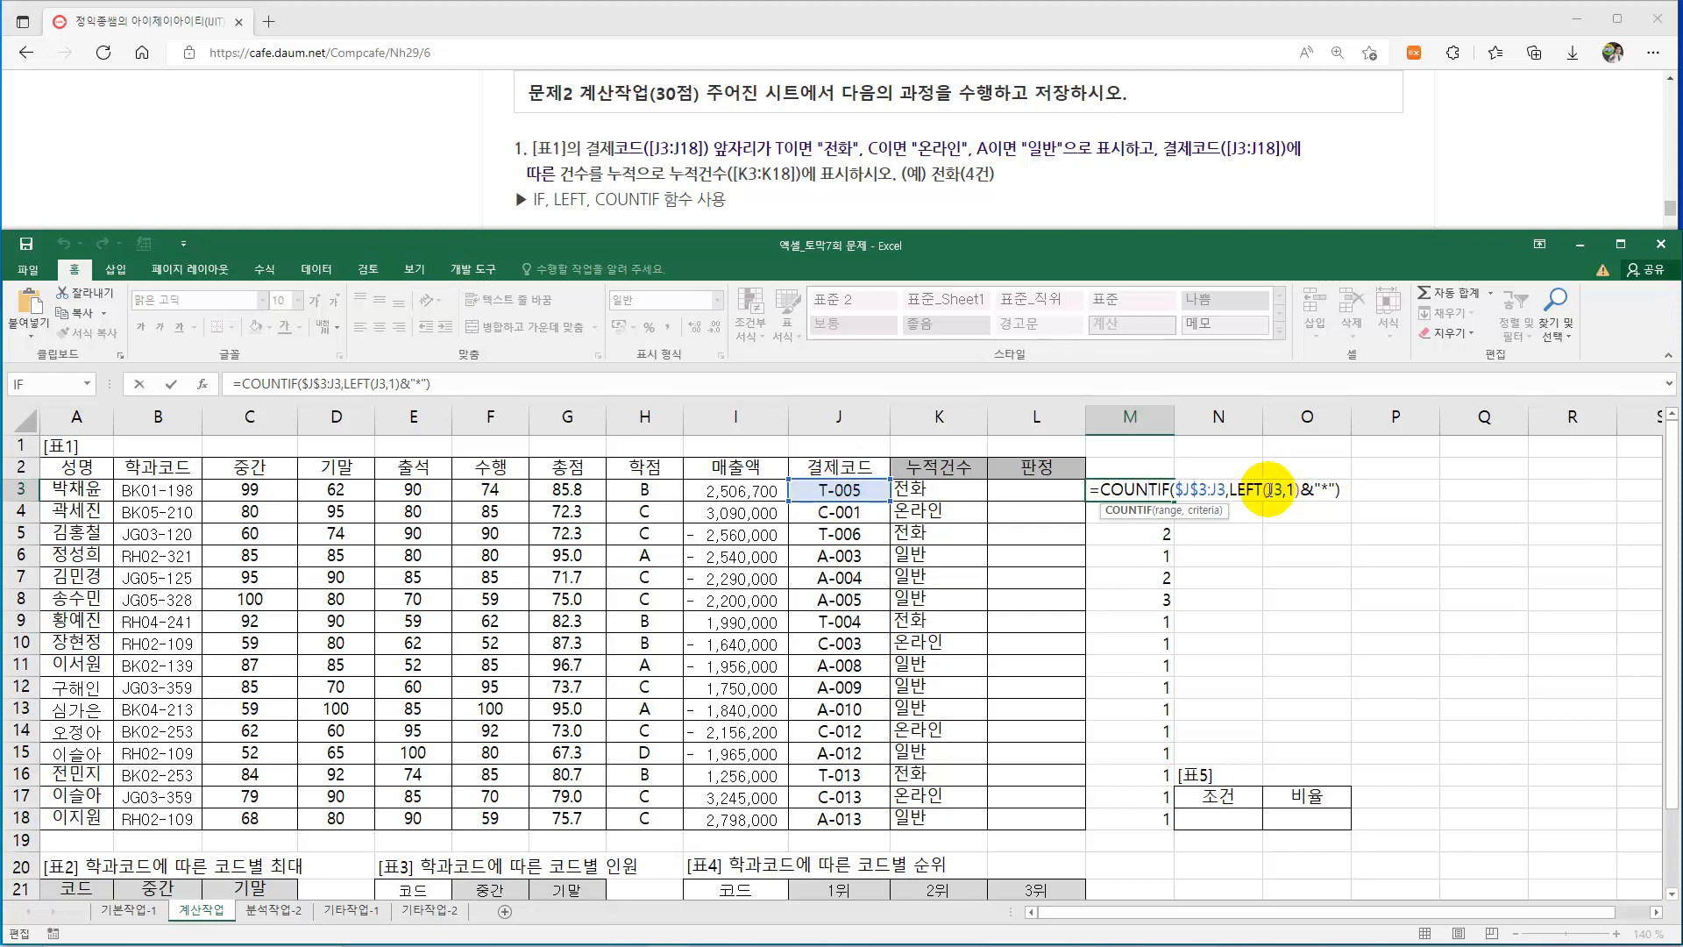
{"action": "key", "text": "ctrl+Return"}
{"action": "left_click_drag", "start_coordinate": [1174, 500], "coordinate": [1177, 821]}
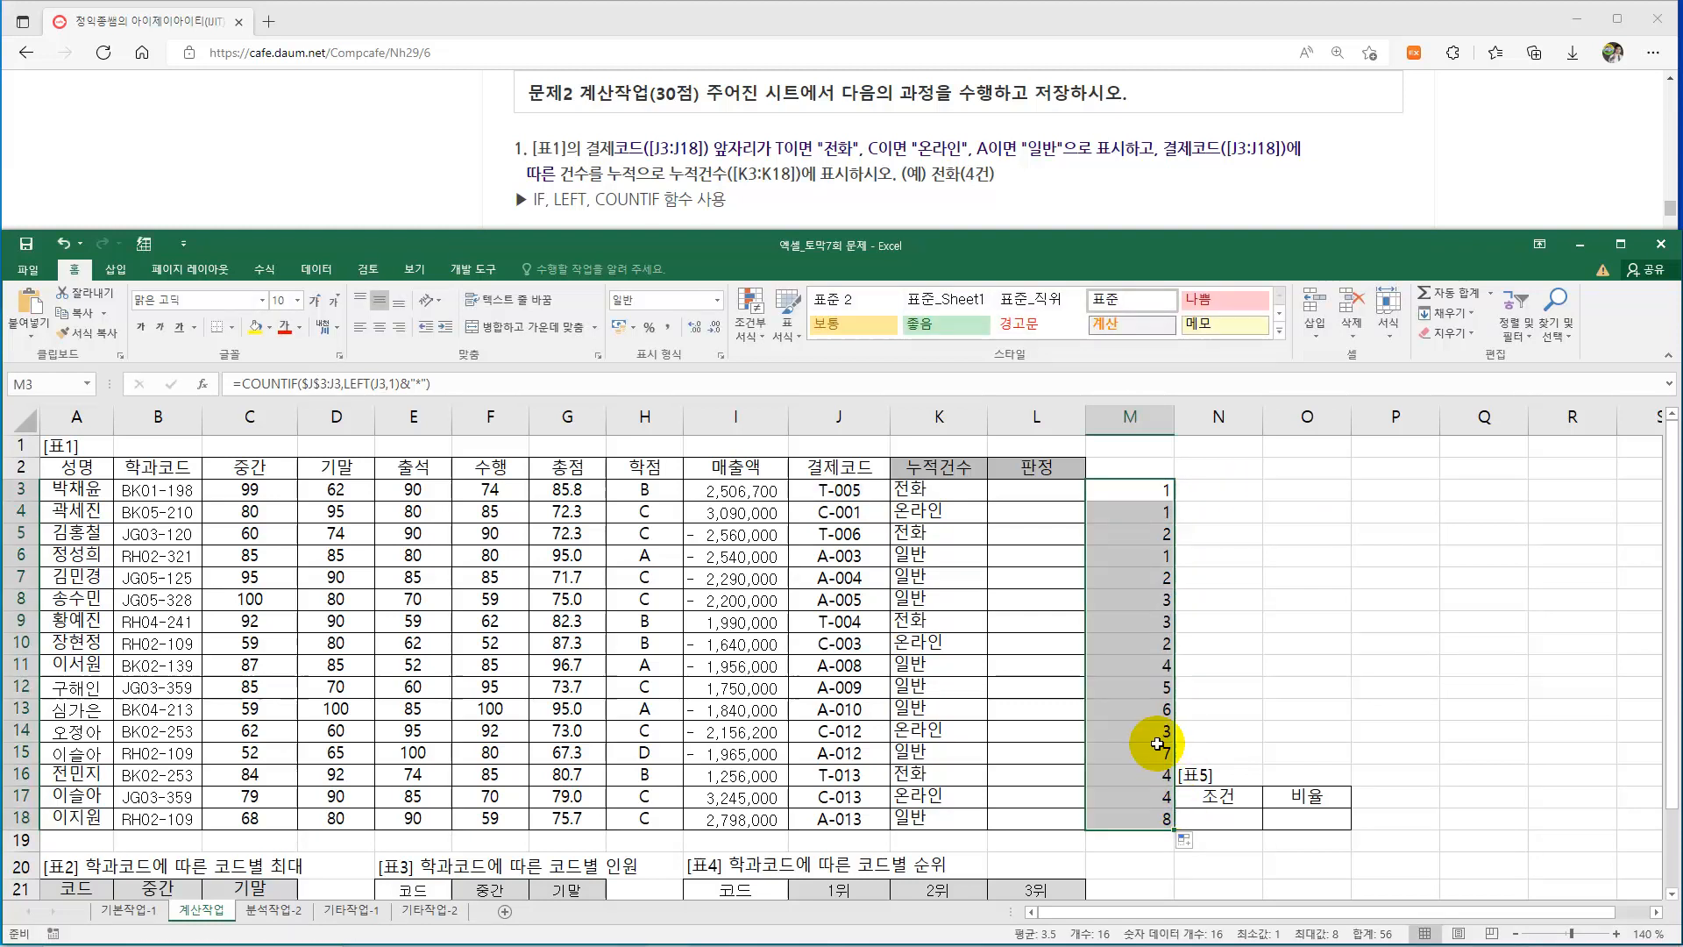
{"action": "left_click_drag", "start_coordinate": [911, 775], "coordinate": [1156, 780]}
{"action": "left_click", "coordinate": [1139, 491]}
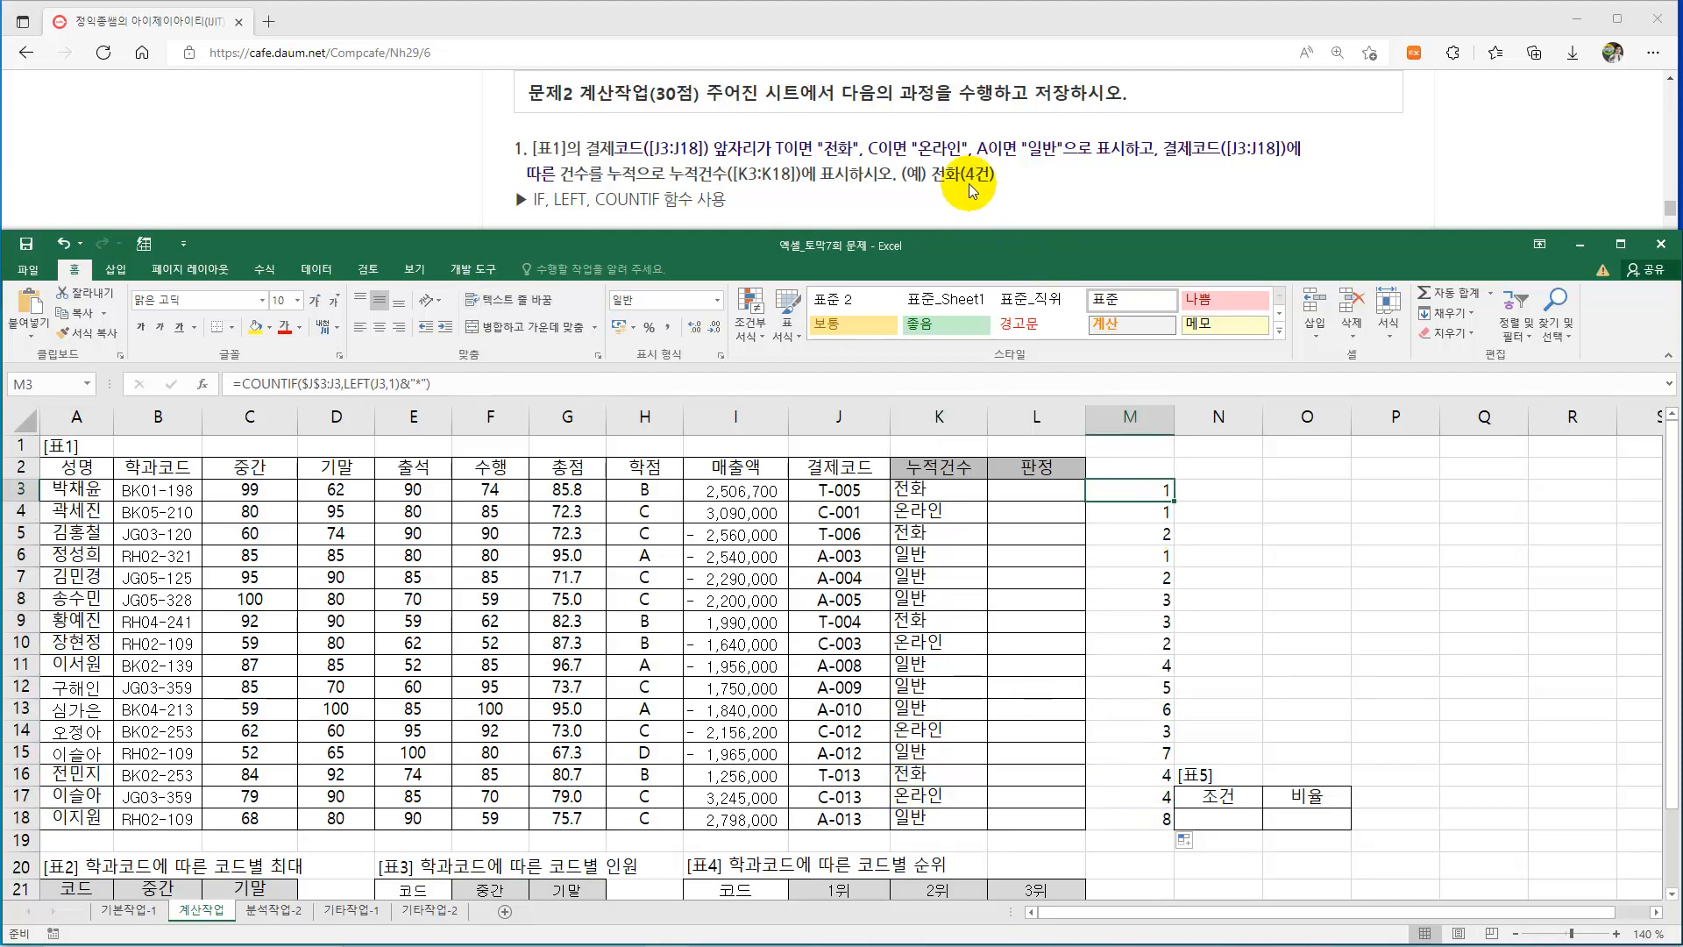
Append &"건" to the COUNTIF formula in M3 and fill it down through M18.
{"action": "left_click", "coordinate": [495, 386]}
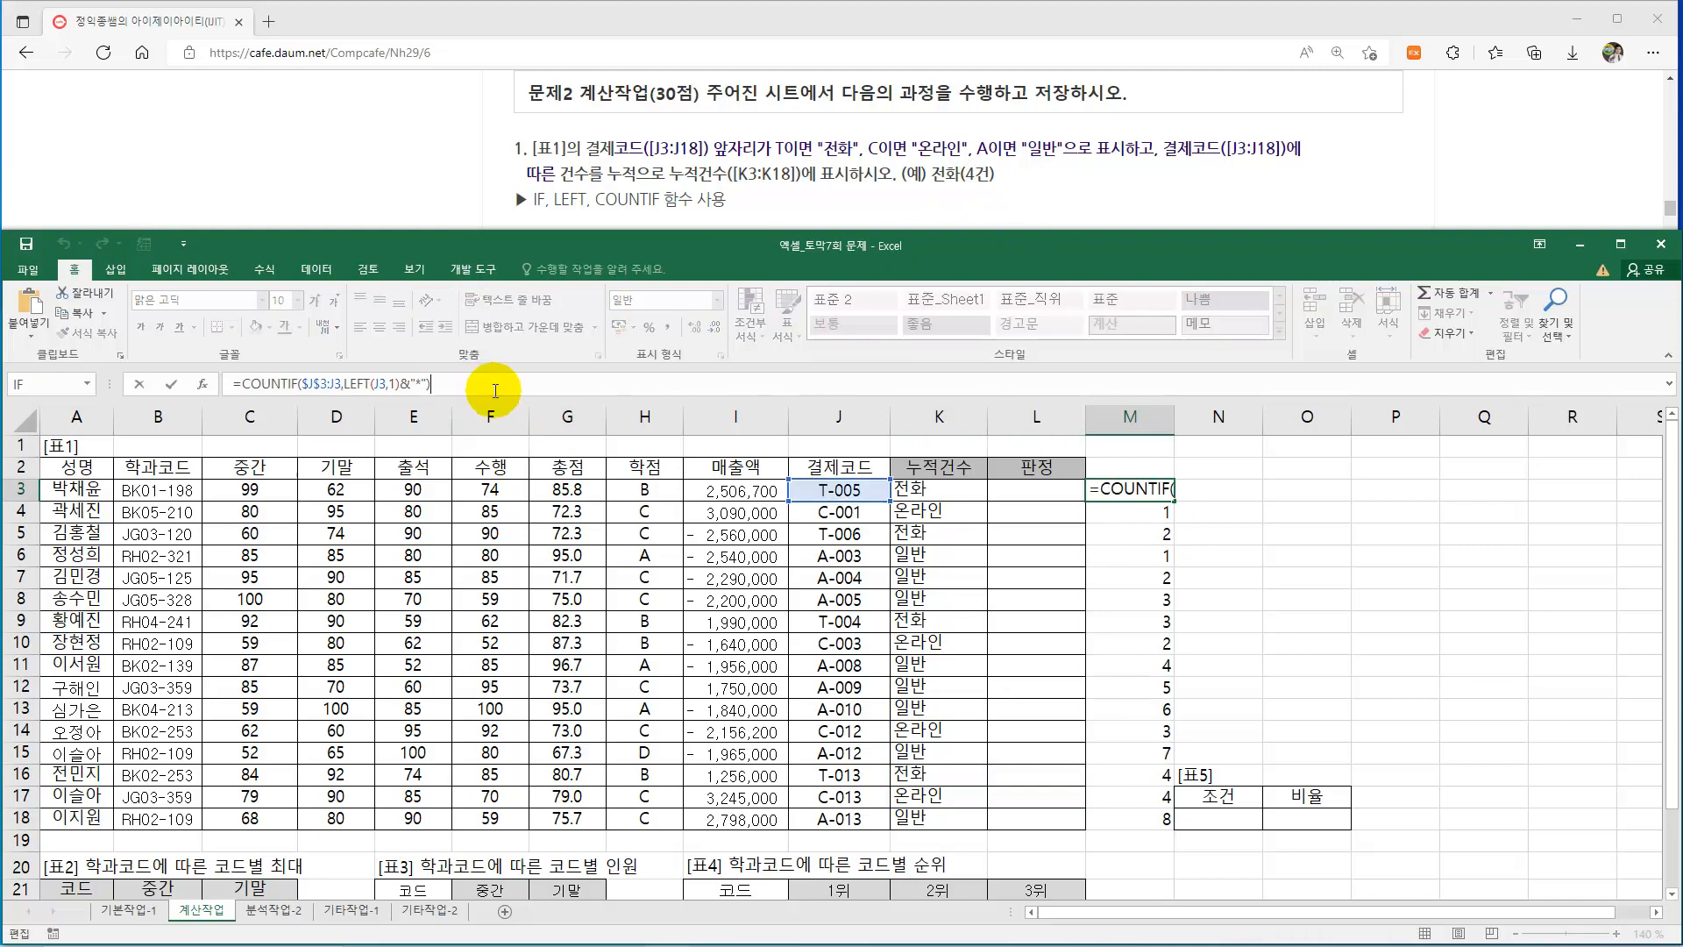
{"action": "left_click", "coordinate": [495, 391]}
{"action": "key", "text": "Return"}
{"action": "left_click", "coordinate": [1166, 493]}
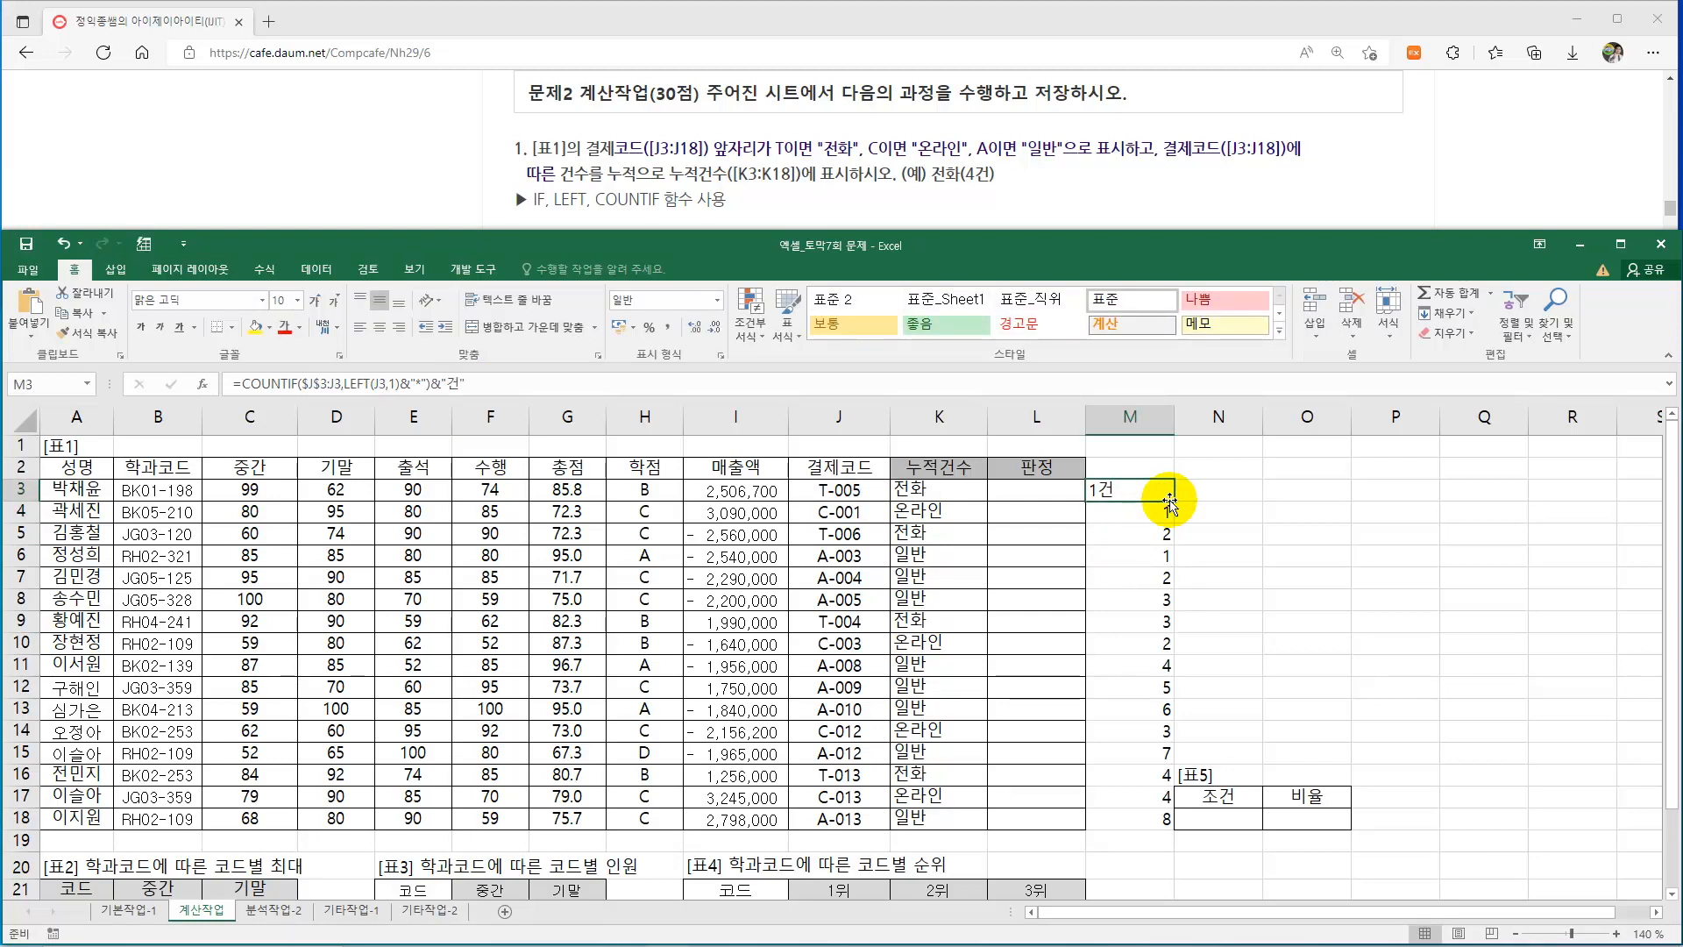
{"action": "left_click_drag", "start_coordinate": [1170, 502], "coordinate": [1172, 834]}
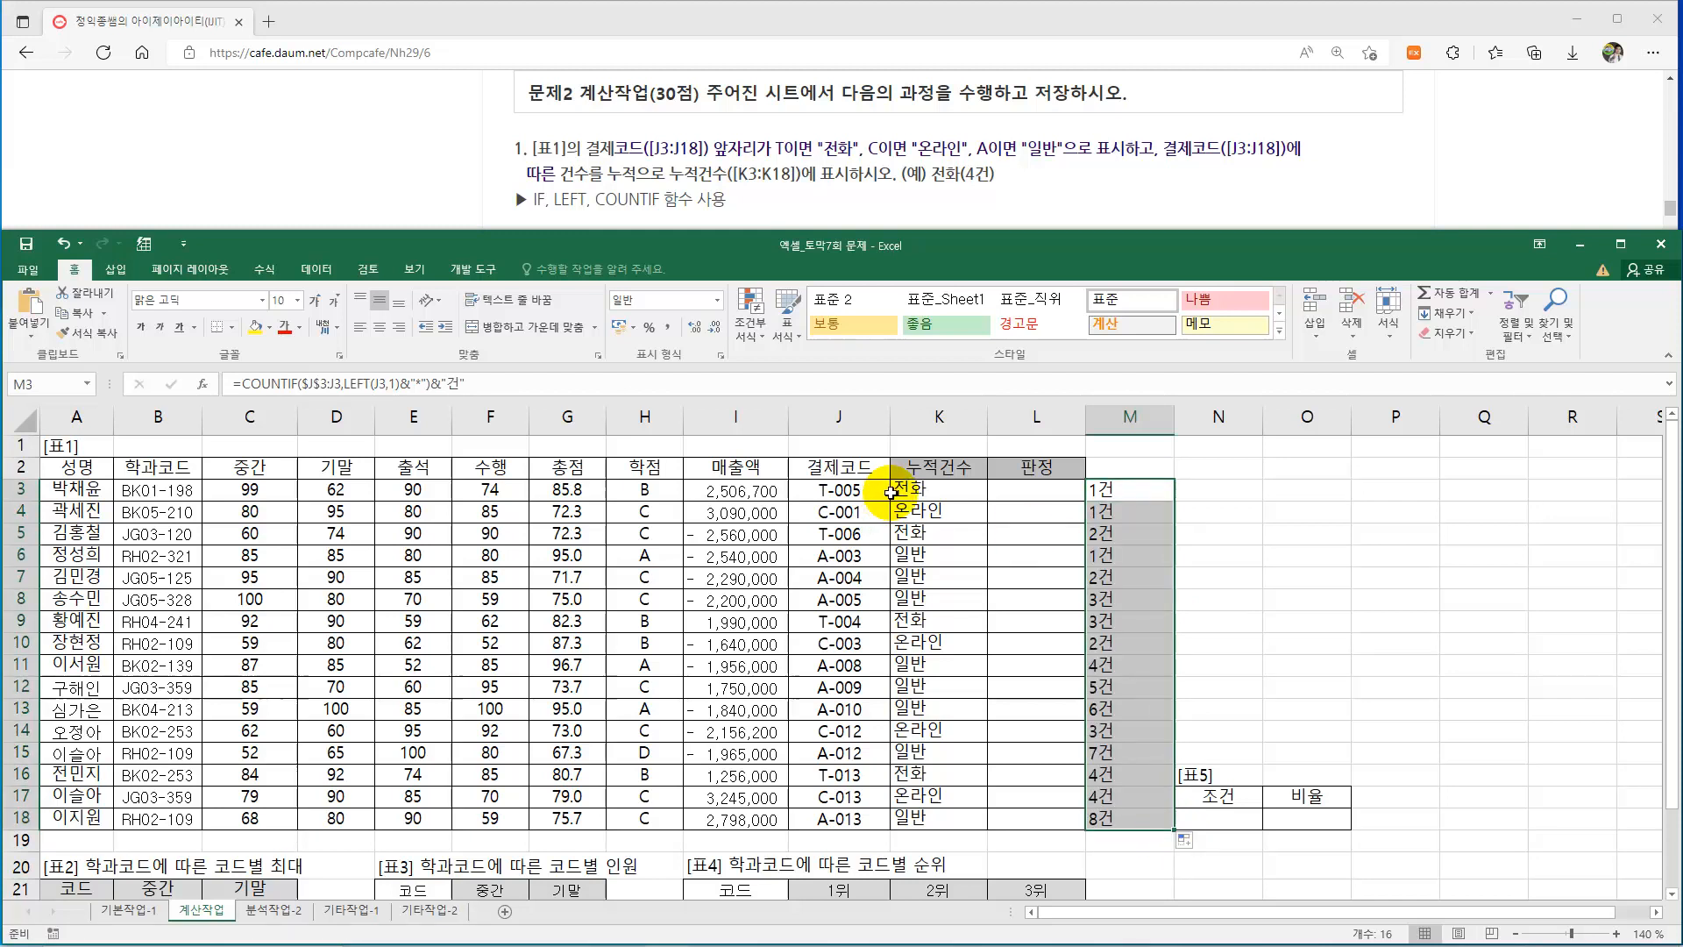
Copy the M3 expression without its equals sign and paste it at the end of the IF formula in K3.
{"action": "left_click", "coordinate": [955, 491]}
{"action": "left_click", "coordinate": [1124, 486]}
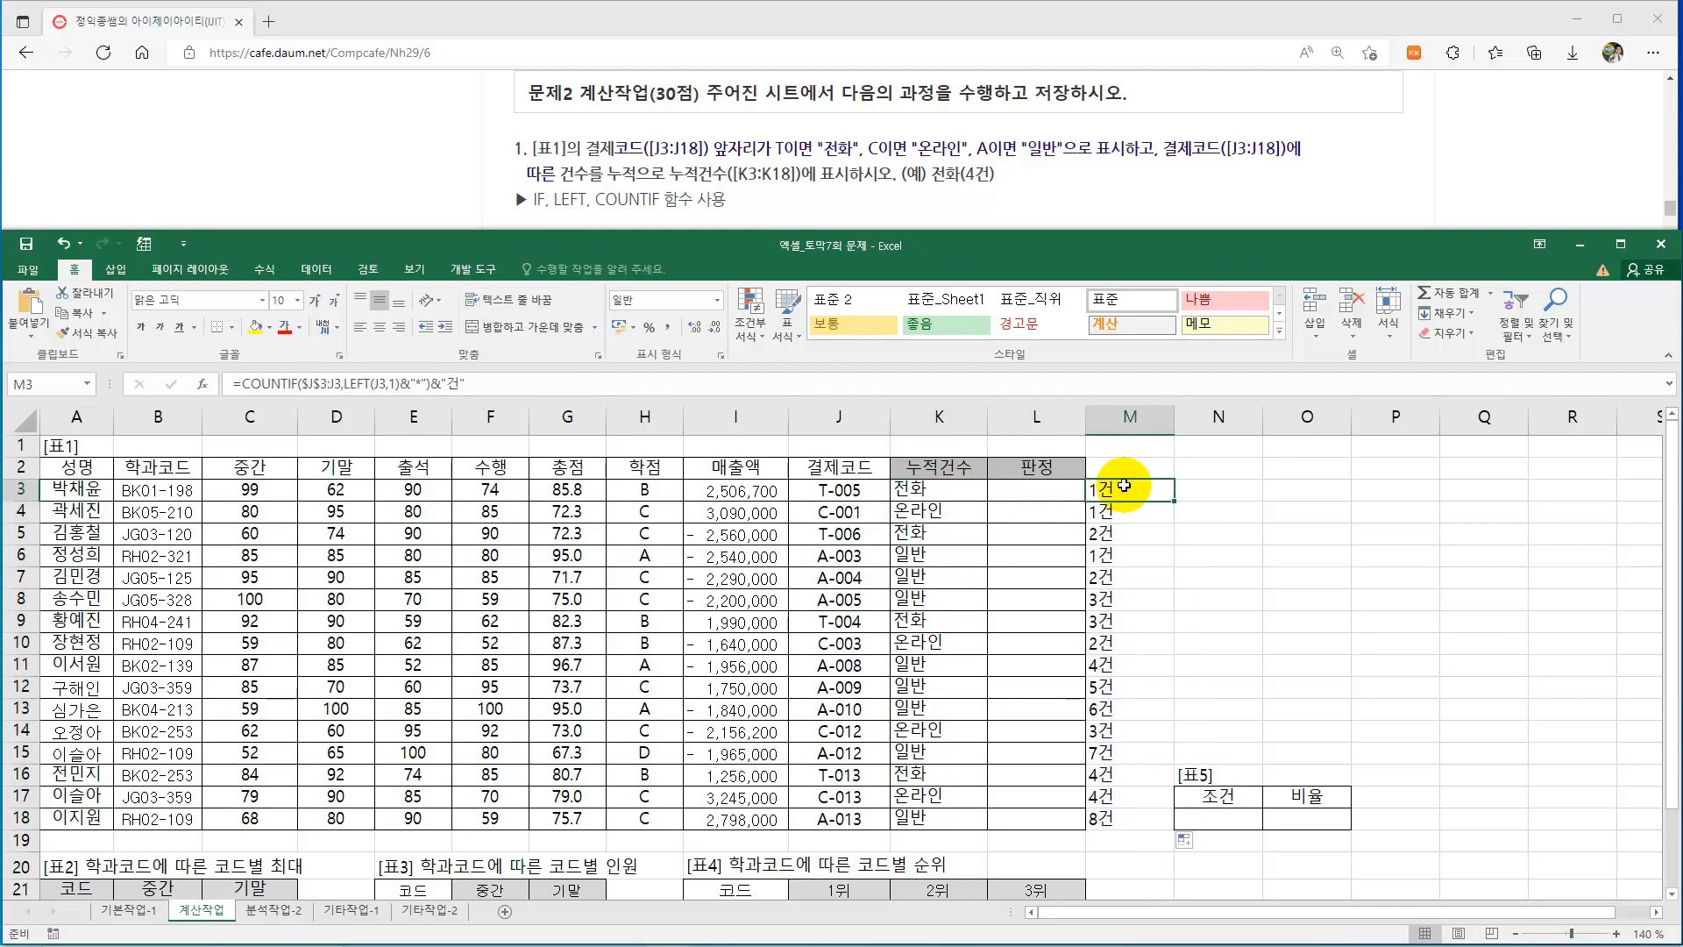
{"action": "left_click_drag", "start_coordinate": [478, 383], "coordinate": [245, 383]}
{"action": "key", "text": "ctrl+c"}
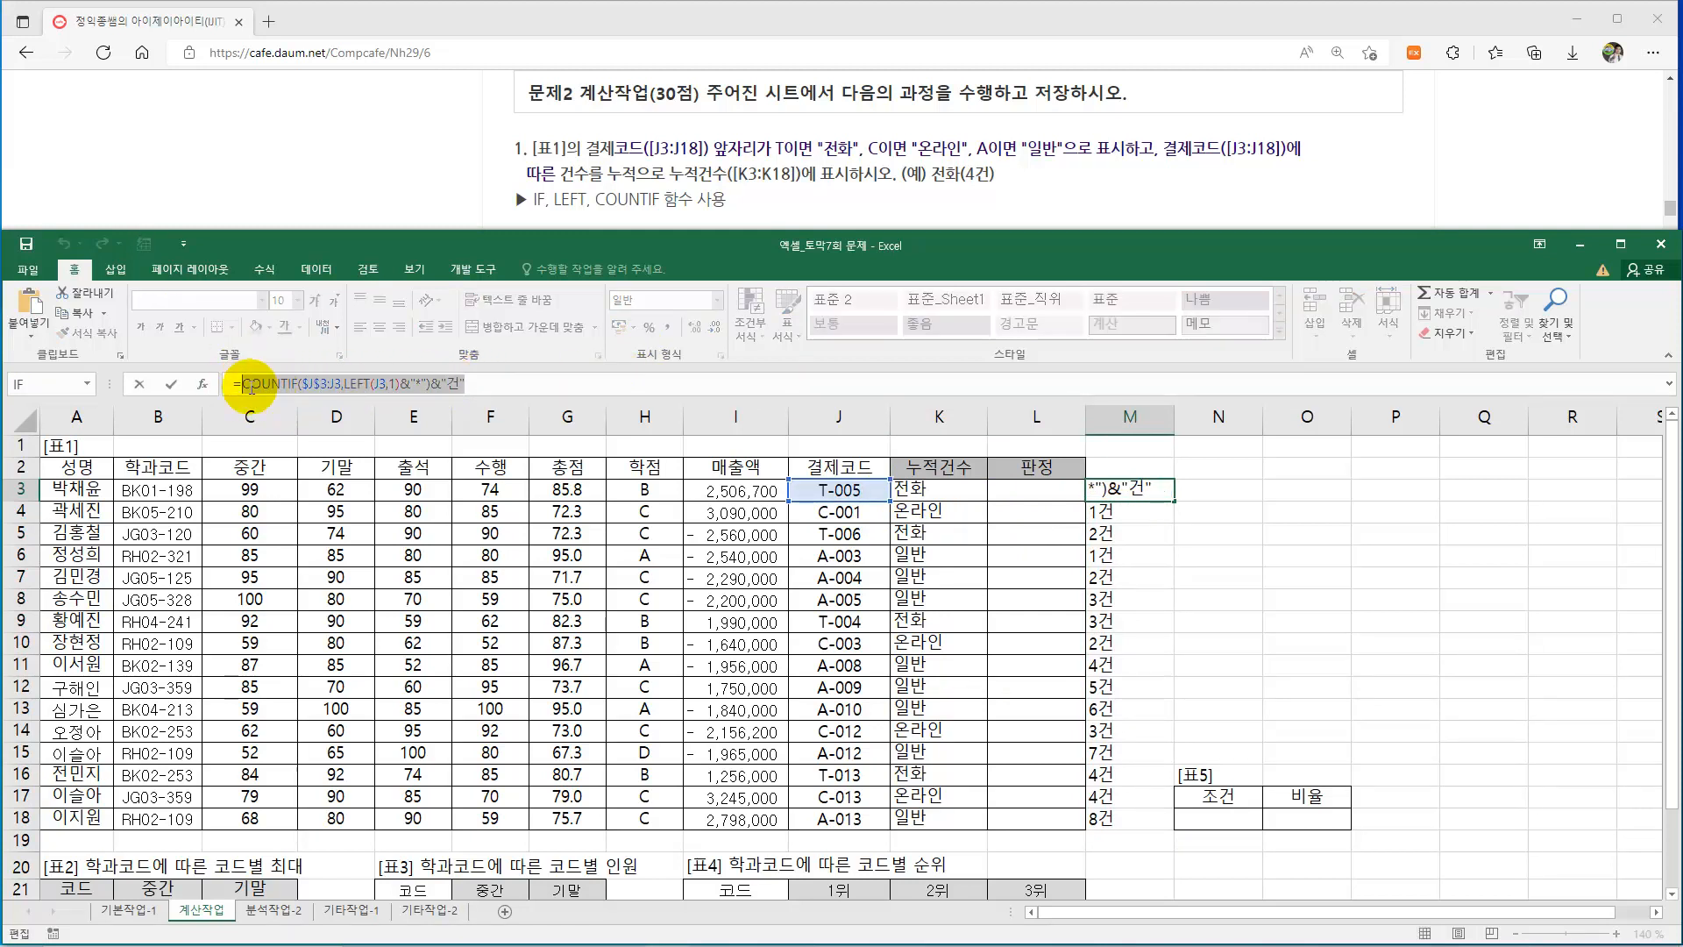
{"action": "key", "text": "Escape"}
{"action": "left_click", "coordinate": [930, 489]}
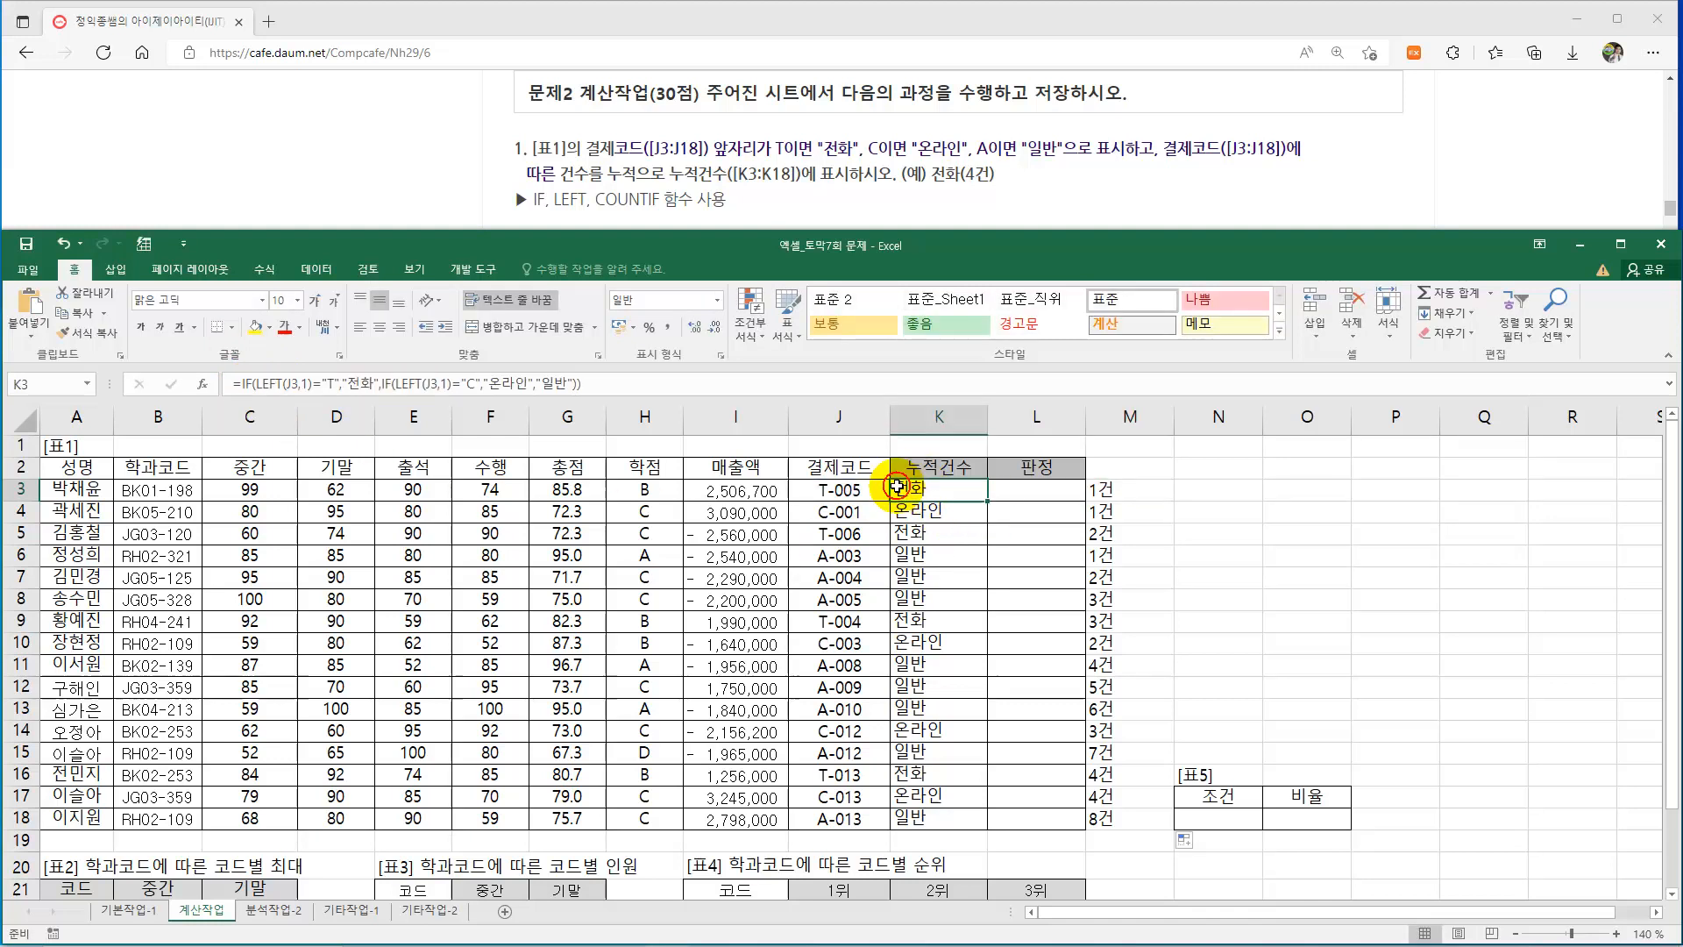
{"action": "left_click", "coordinate": [675, 384]}
{"action": "key", "text": "ctrl+v"}
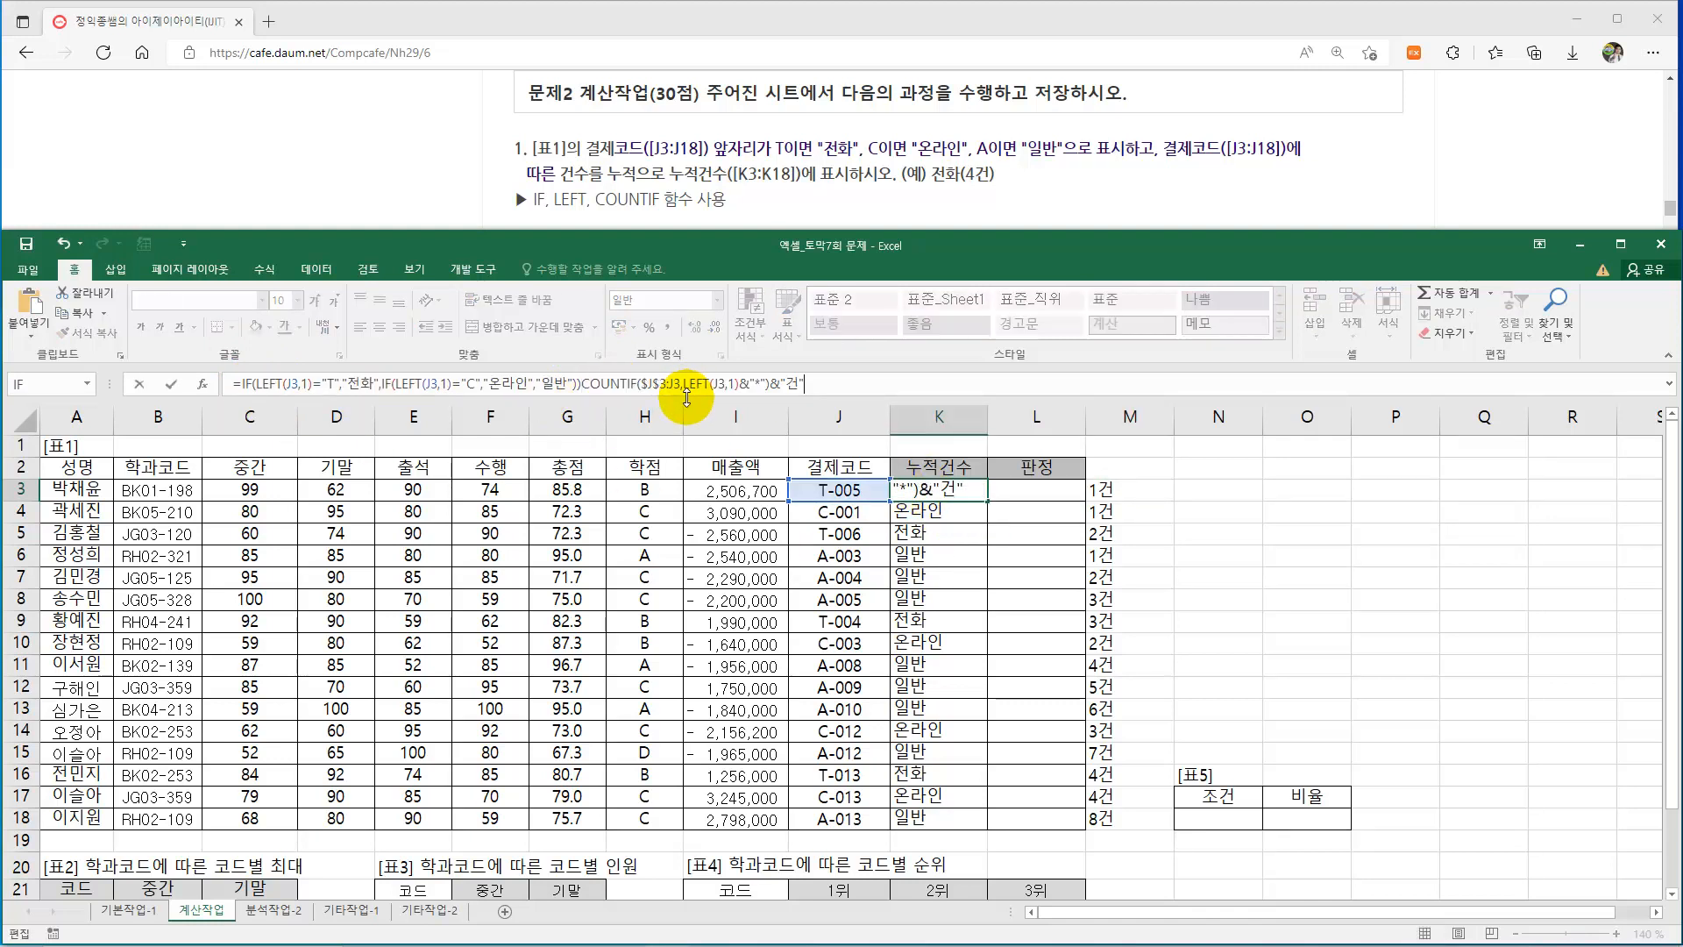
Join the IF and COUNTIF parts of the K3 formula with & and fill it down through K18.
{"action": "left_click_drag", "start_coordinate": [491, 382], "coordinate": [386, 381]}
{"action": "left_click_drag", "start_coordinate": [601, 382], "coordinate": [758, 389]}
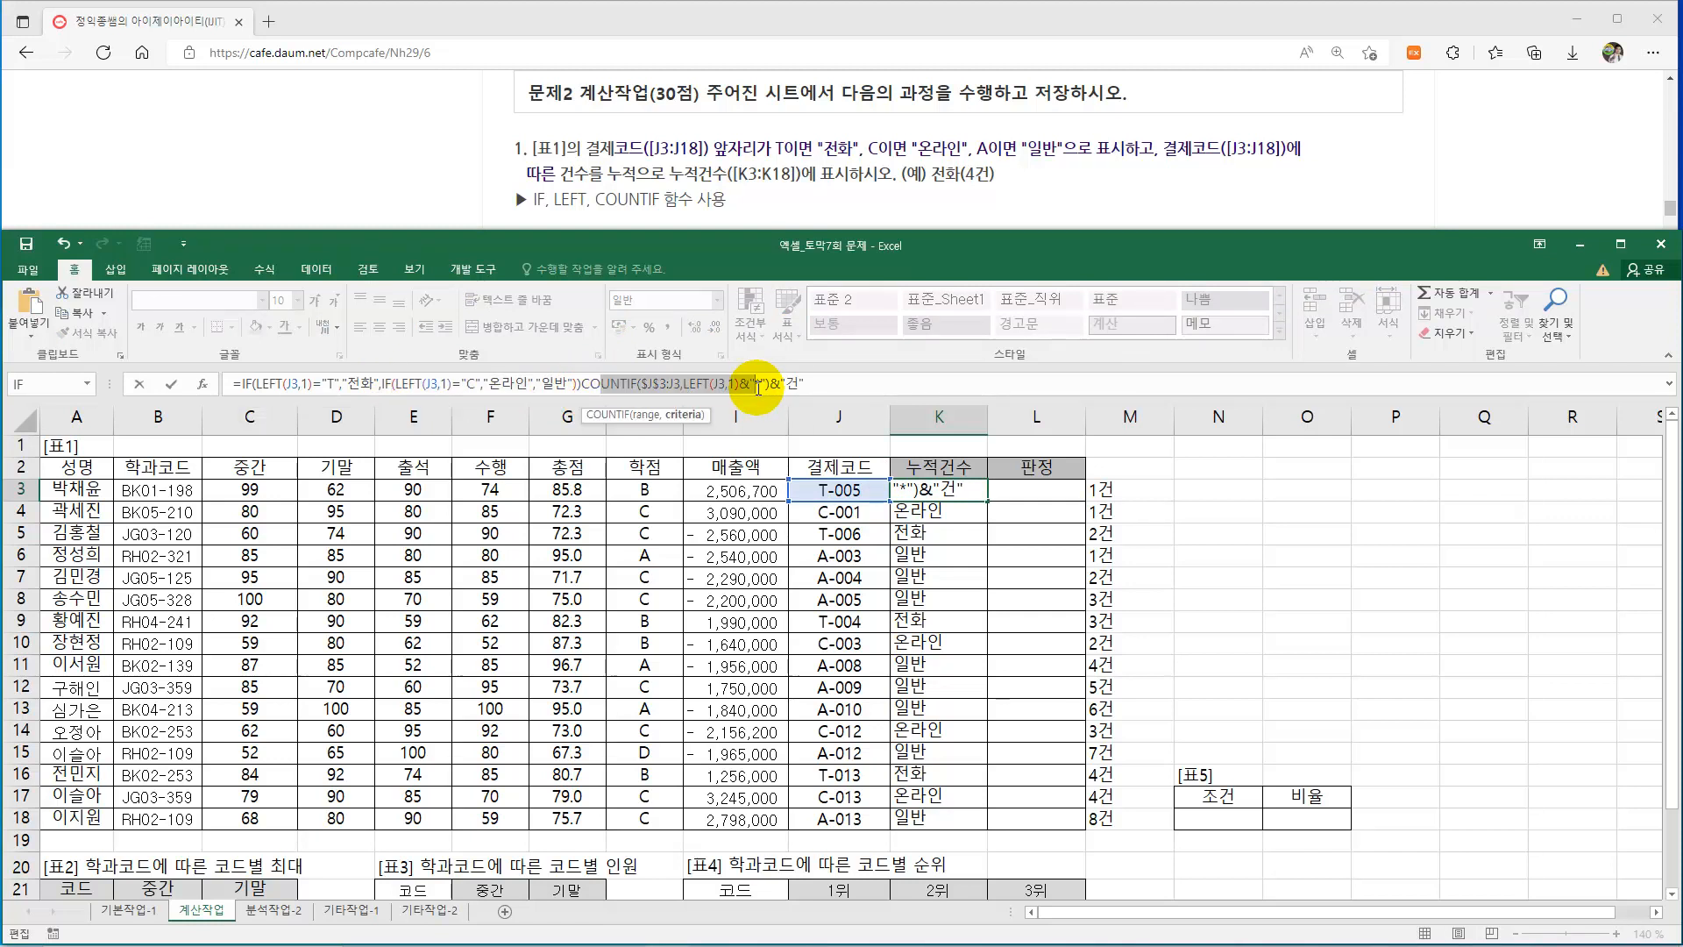
{"action": "left_click", "coordinate": [582, 384]}
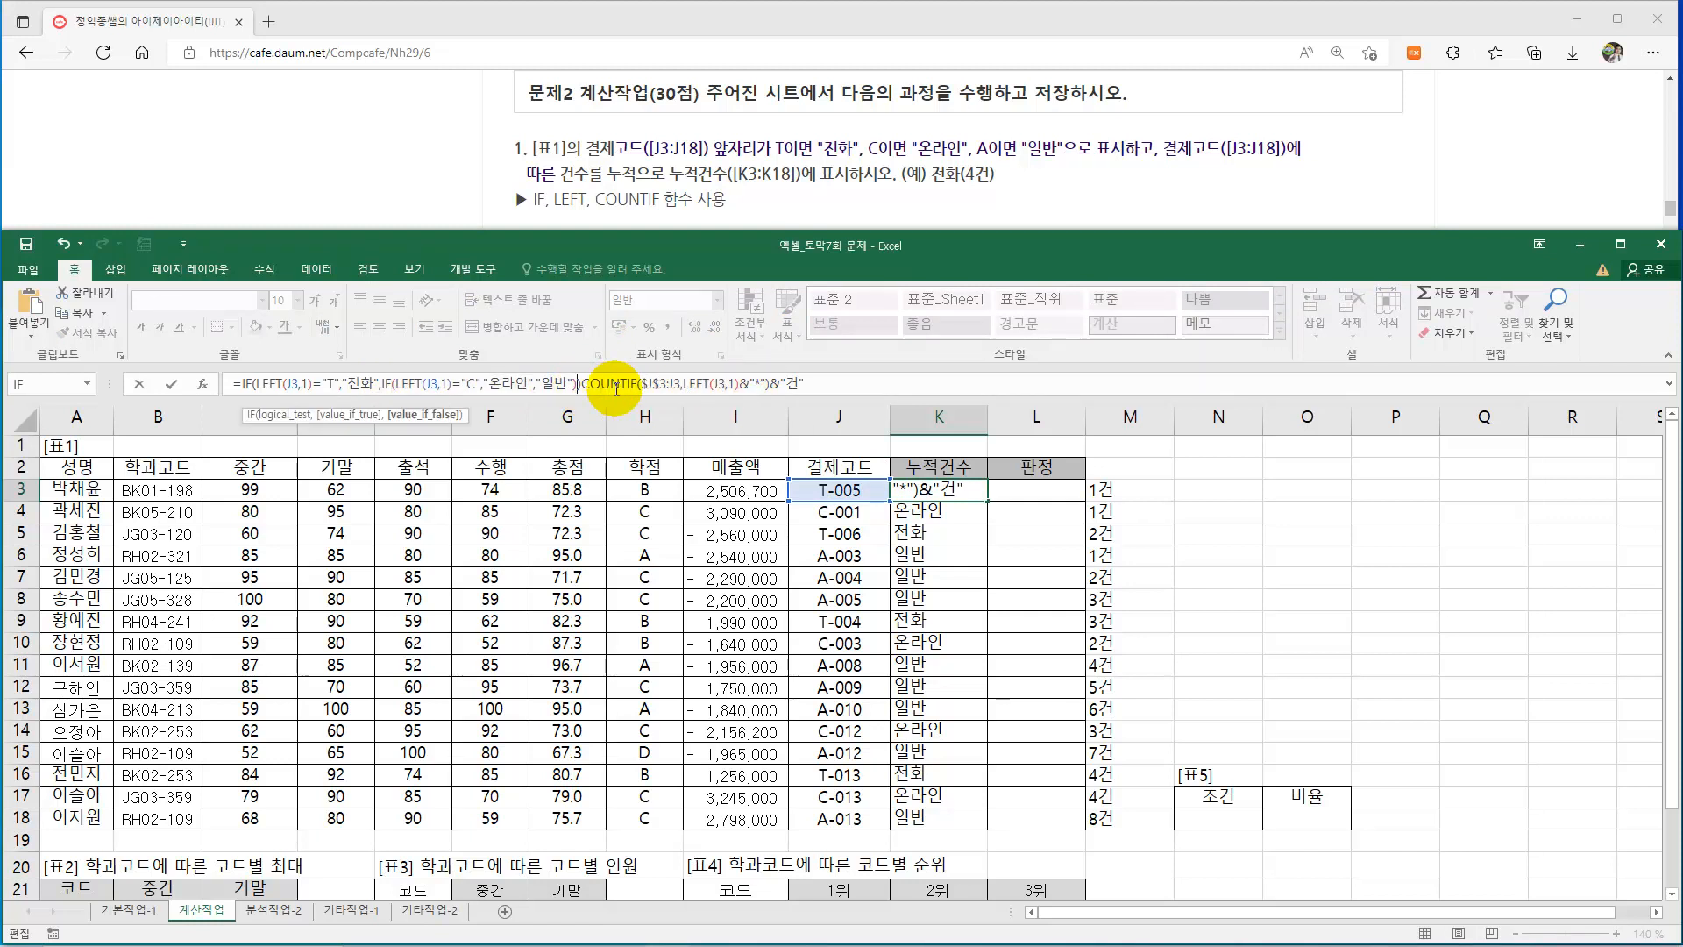
{"action": "left_click", "coordinate": [585, 388]}
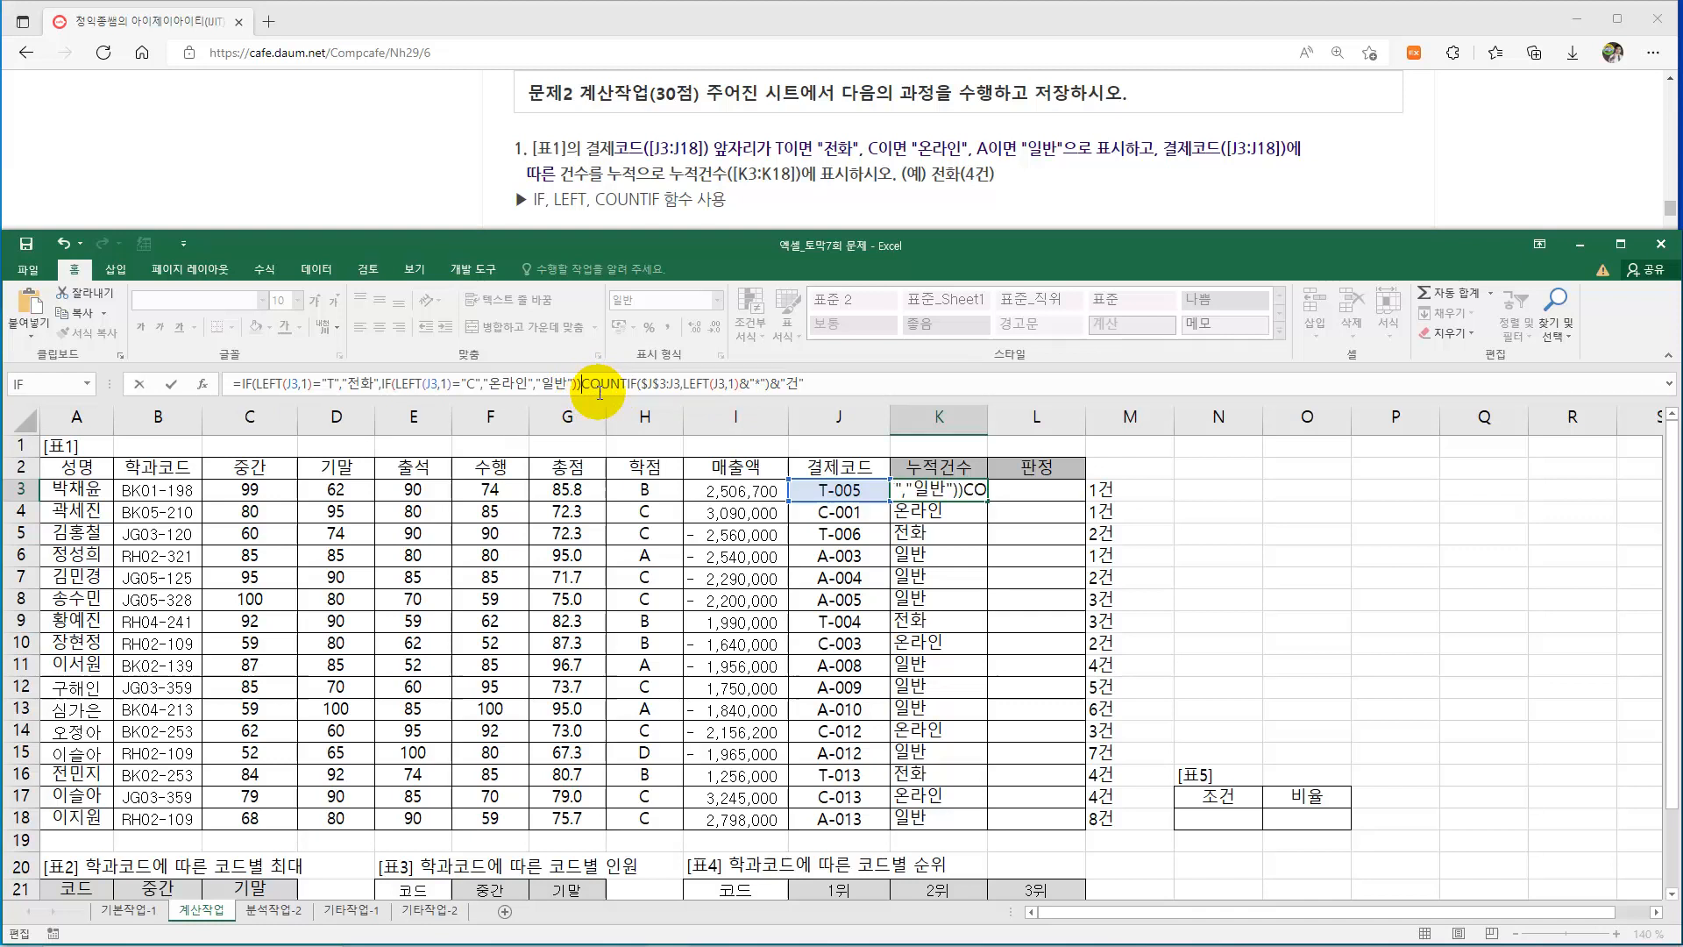
{"action": "type", "text": "&"}
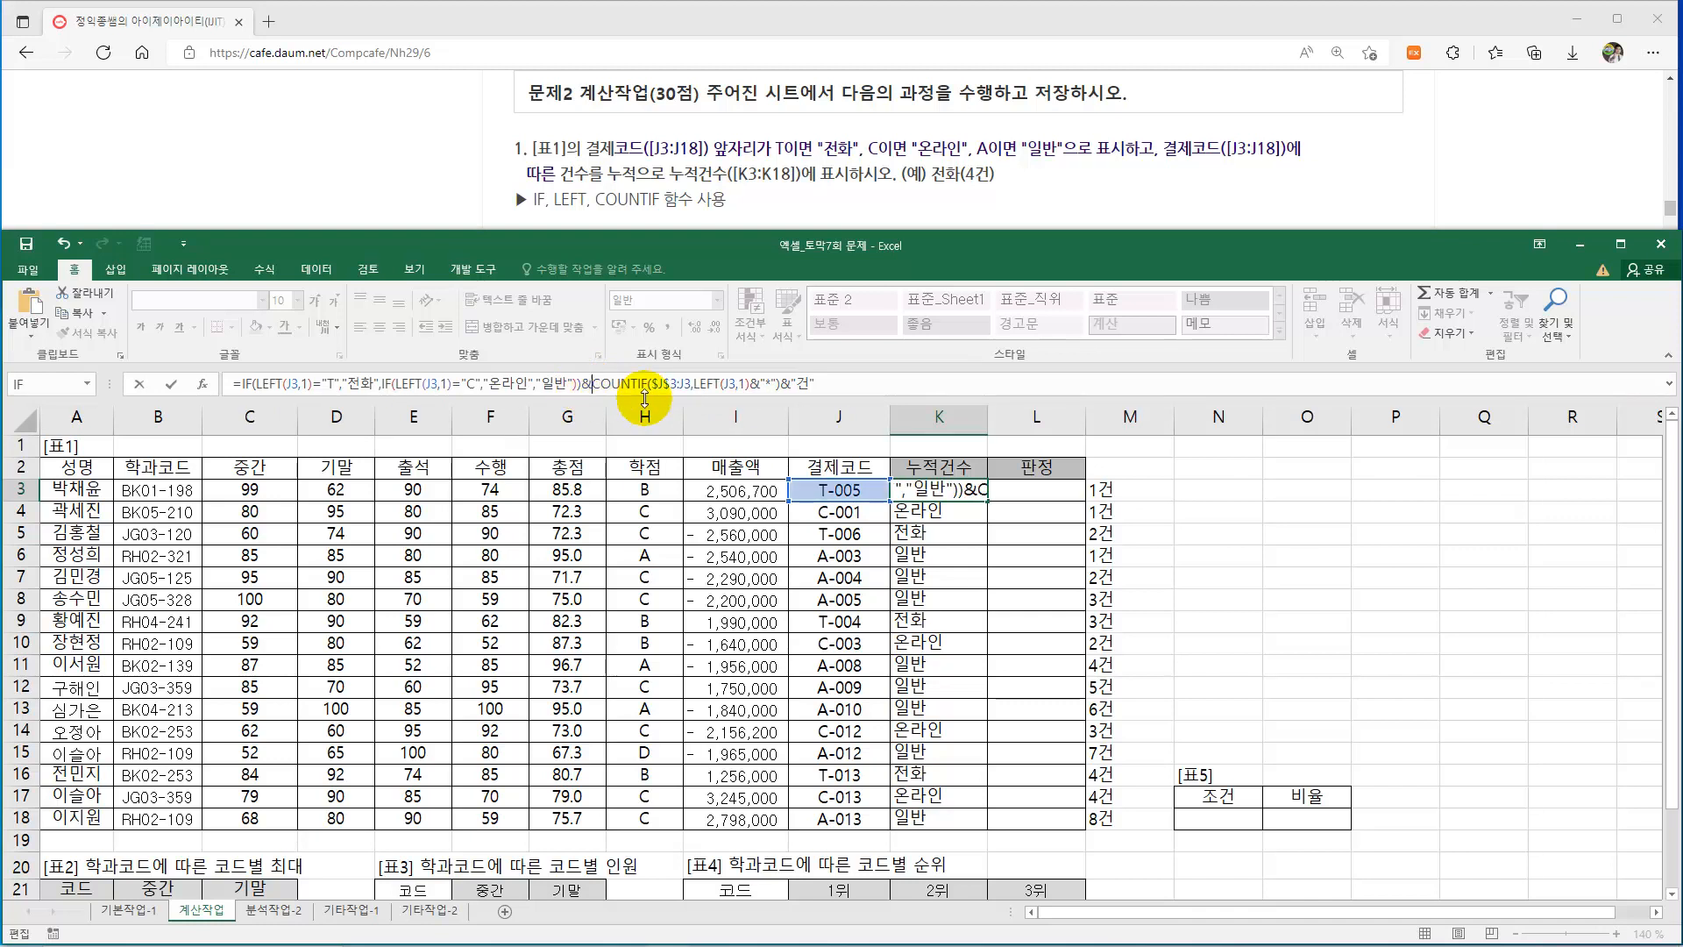
{"action": "key", "text": "Return"}
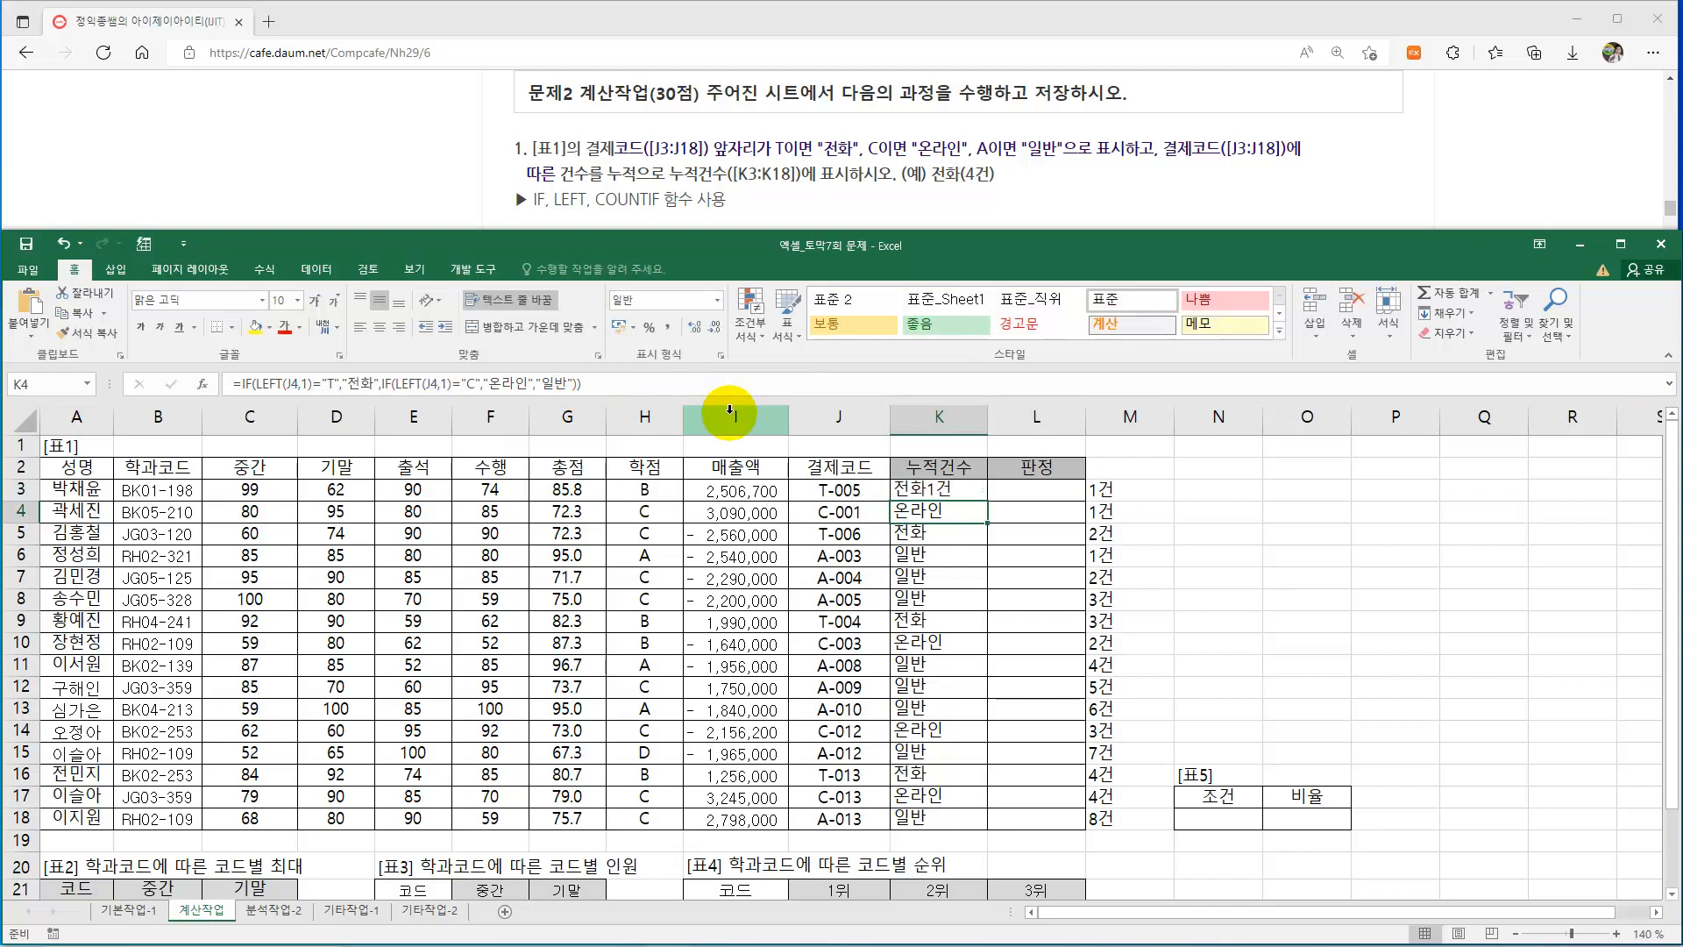
{"action": "left_click", "coordinate": [959, 492]}
{"action": "left_click_drag", "start_coordinate": [986, 499], "coordinate": [989, 827]}
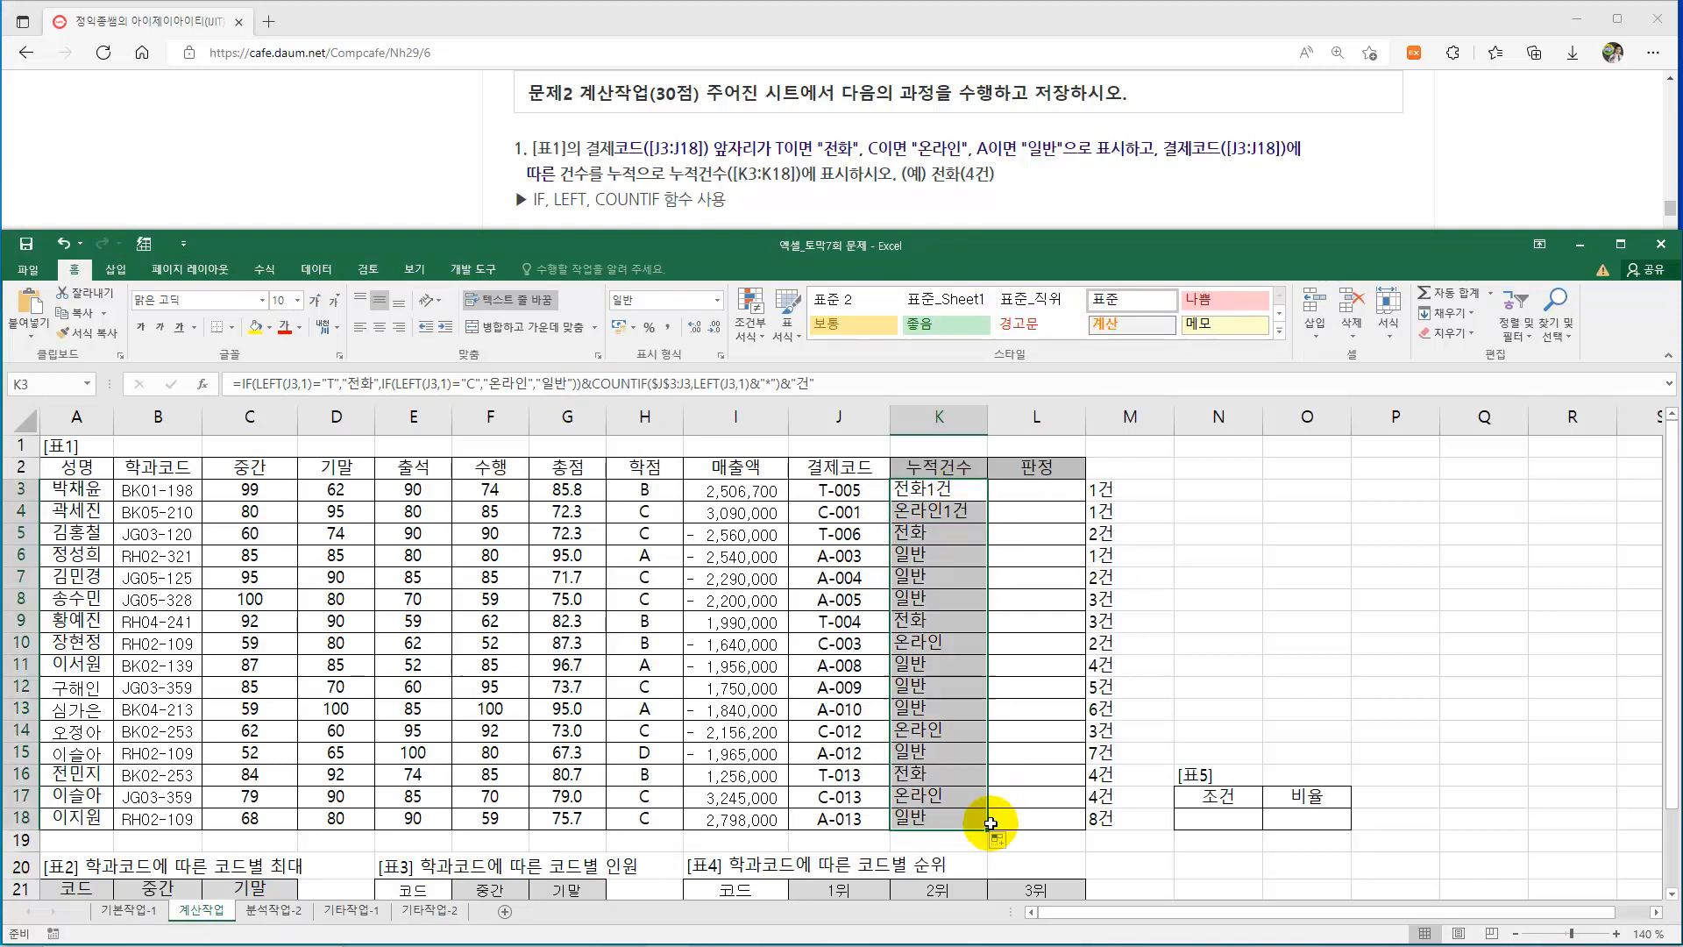
{"action": "left_click", "coordinate": [949, 776]}
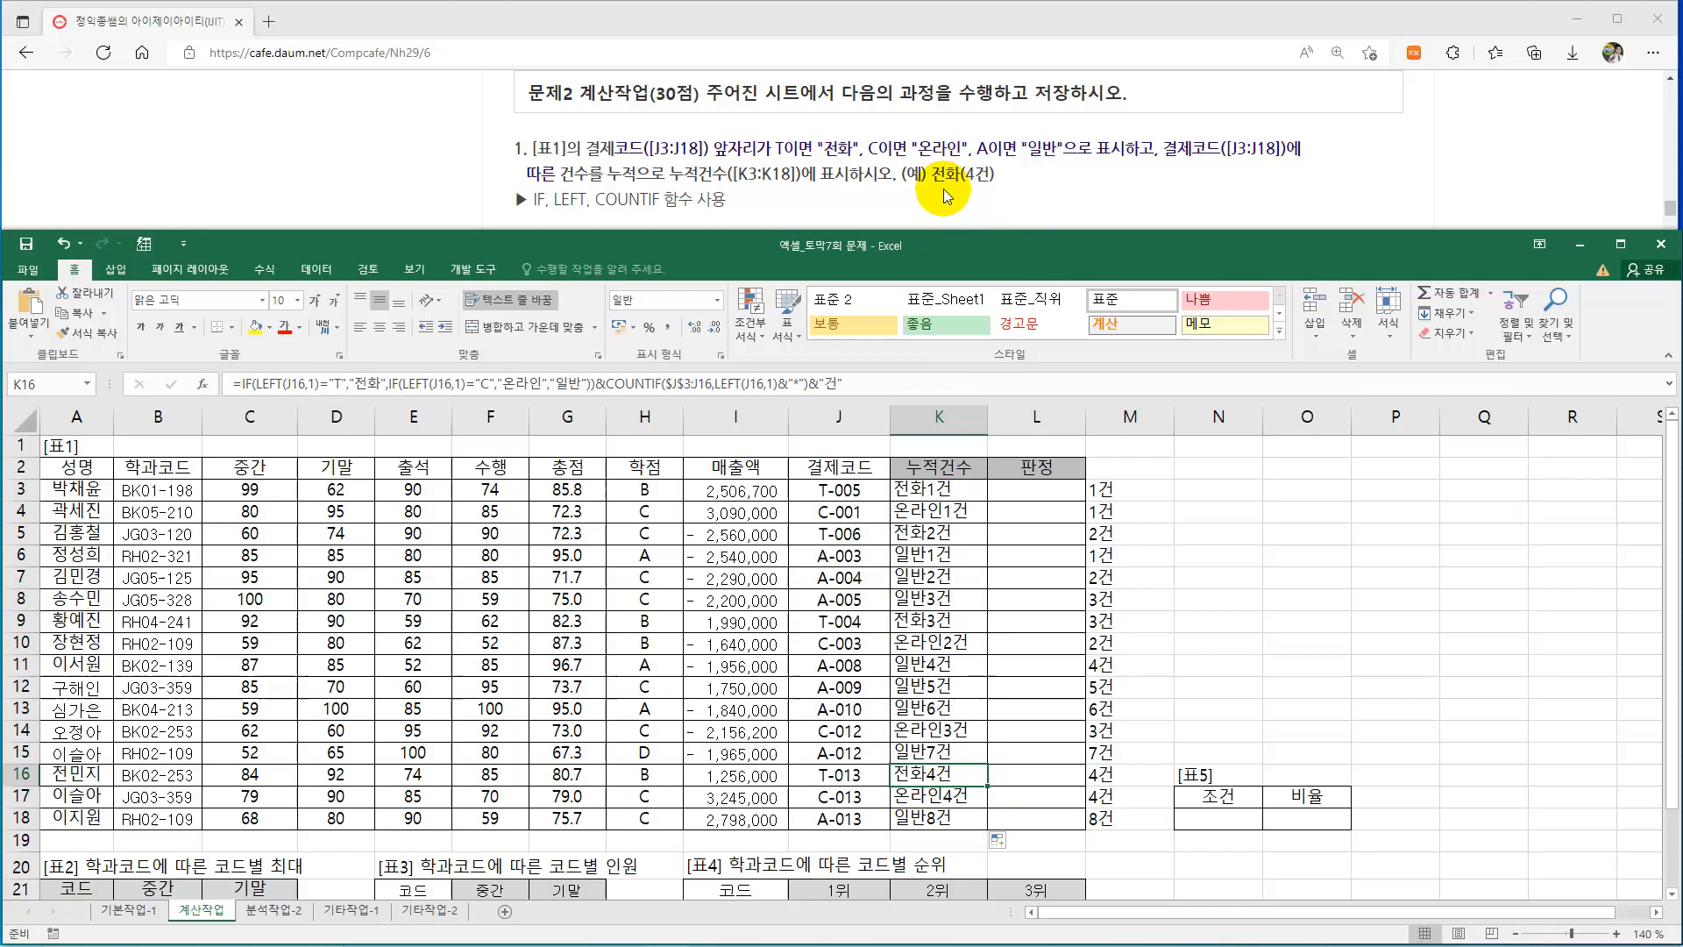
Insert "("& directly before COUNTIF in the K3 formula.
{"action": "left_click", "coordinate": [938, 489]}
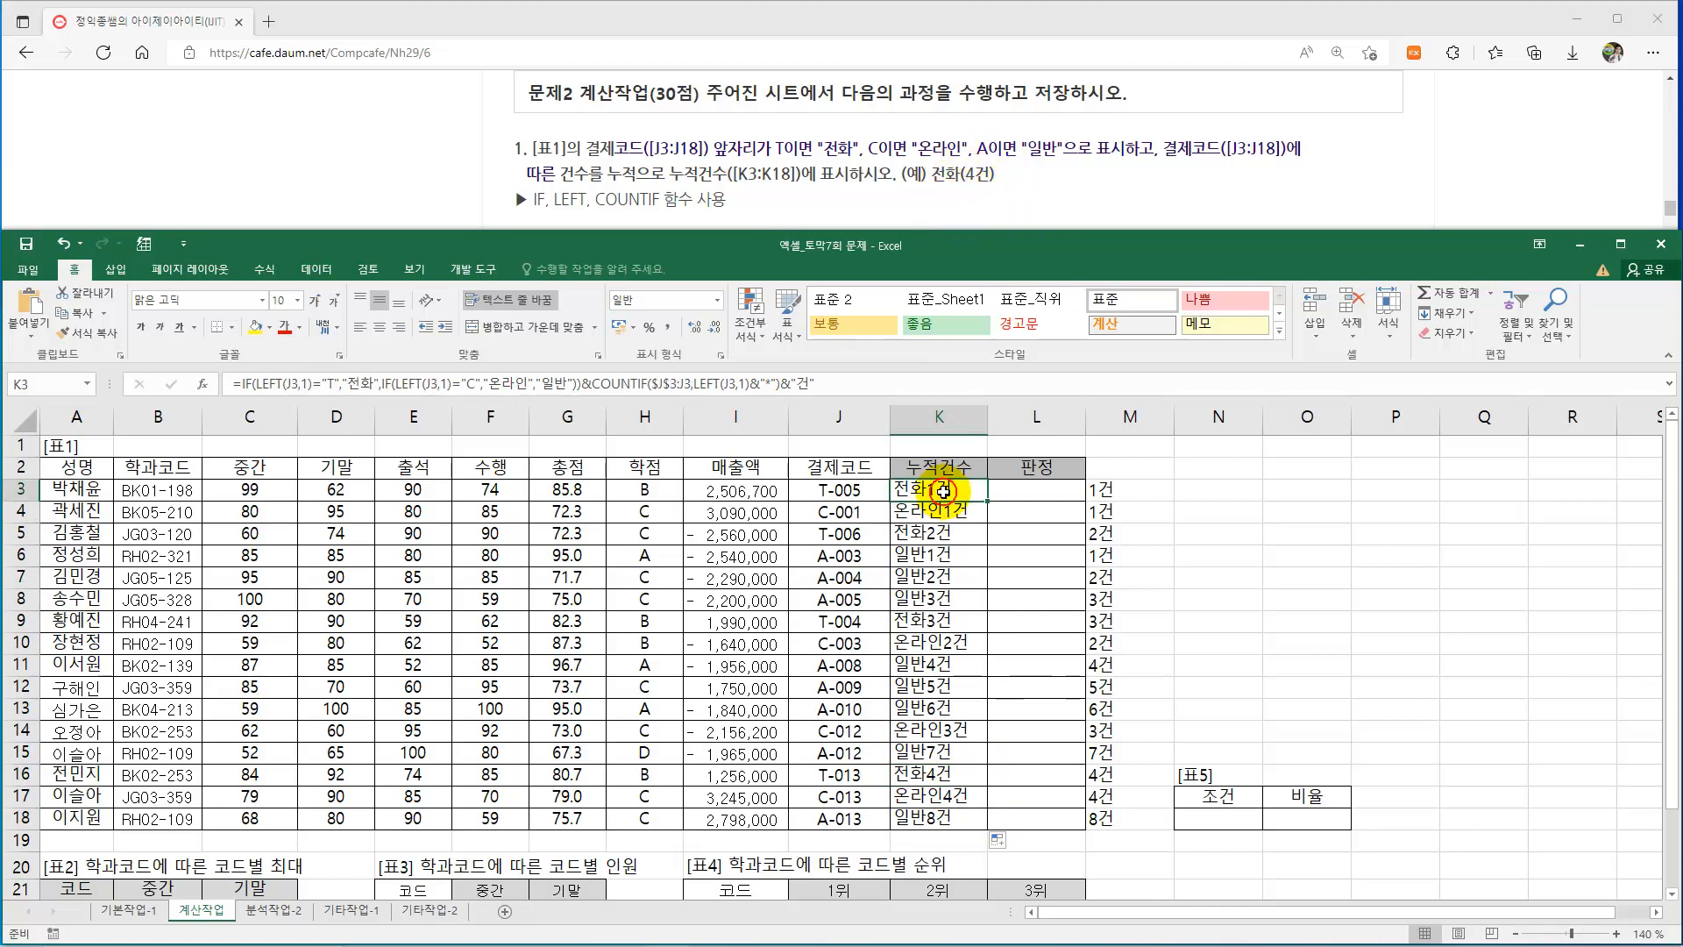
{"action": "left_click", "coordinate": [587, 385]}
{"action": "type", "text": "\"(\""}
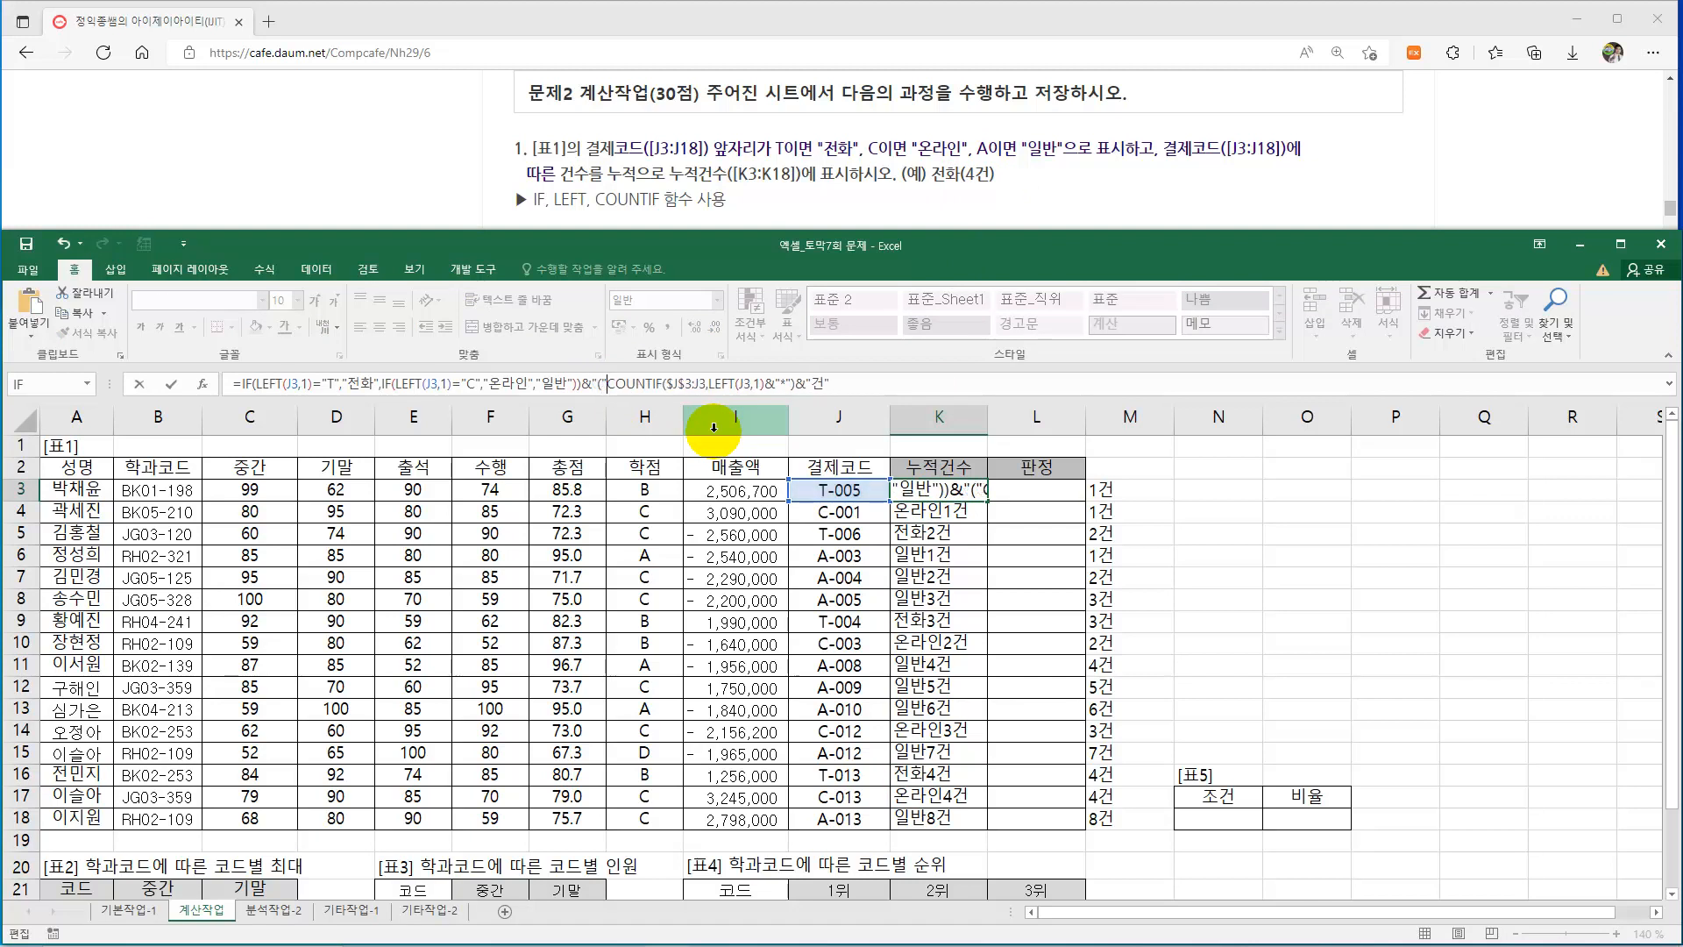
{"action": "type", "text": "&"}
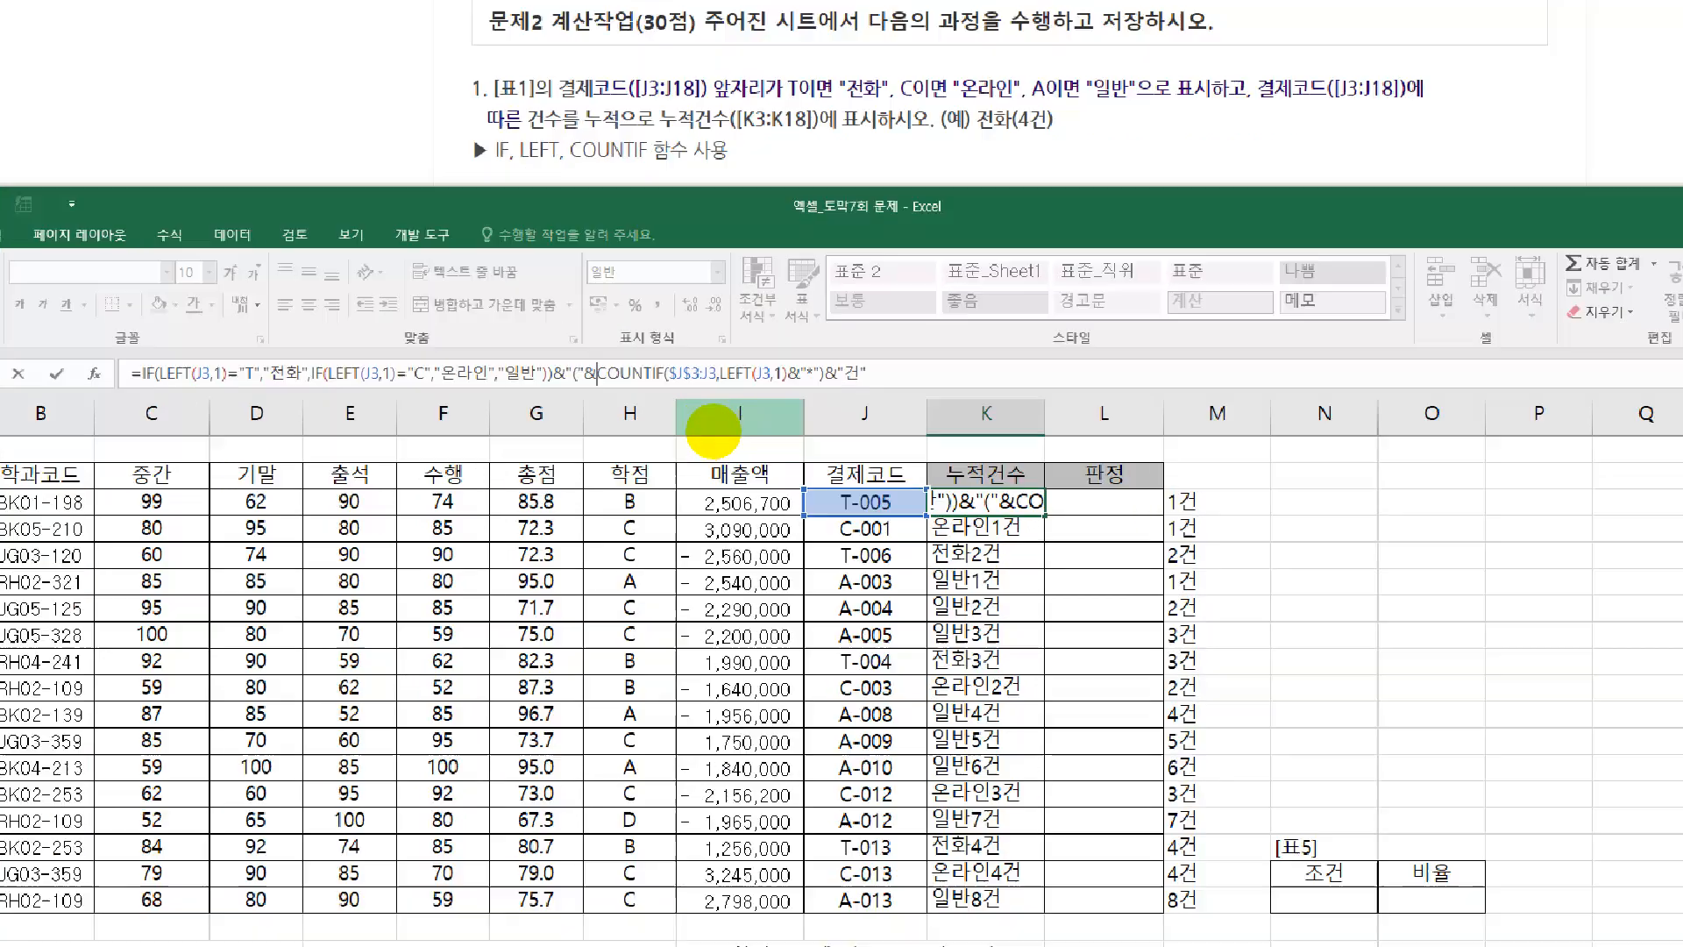
{"action": "left_click_drag", "start_coordinate": [452, 322], "coordinate": [470, 367]}
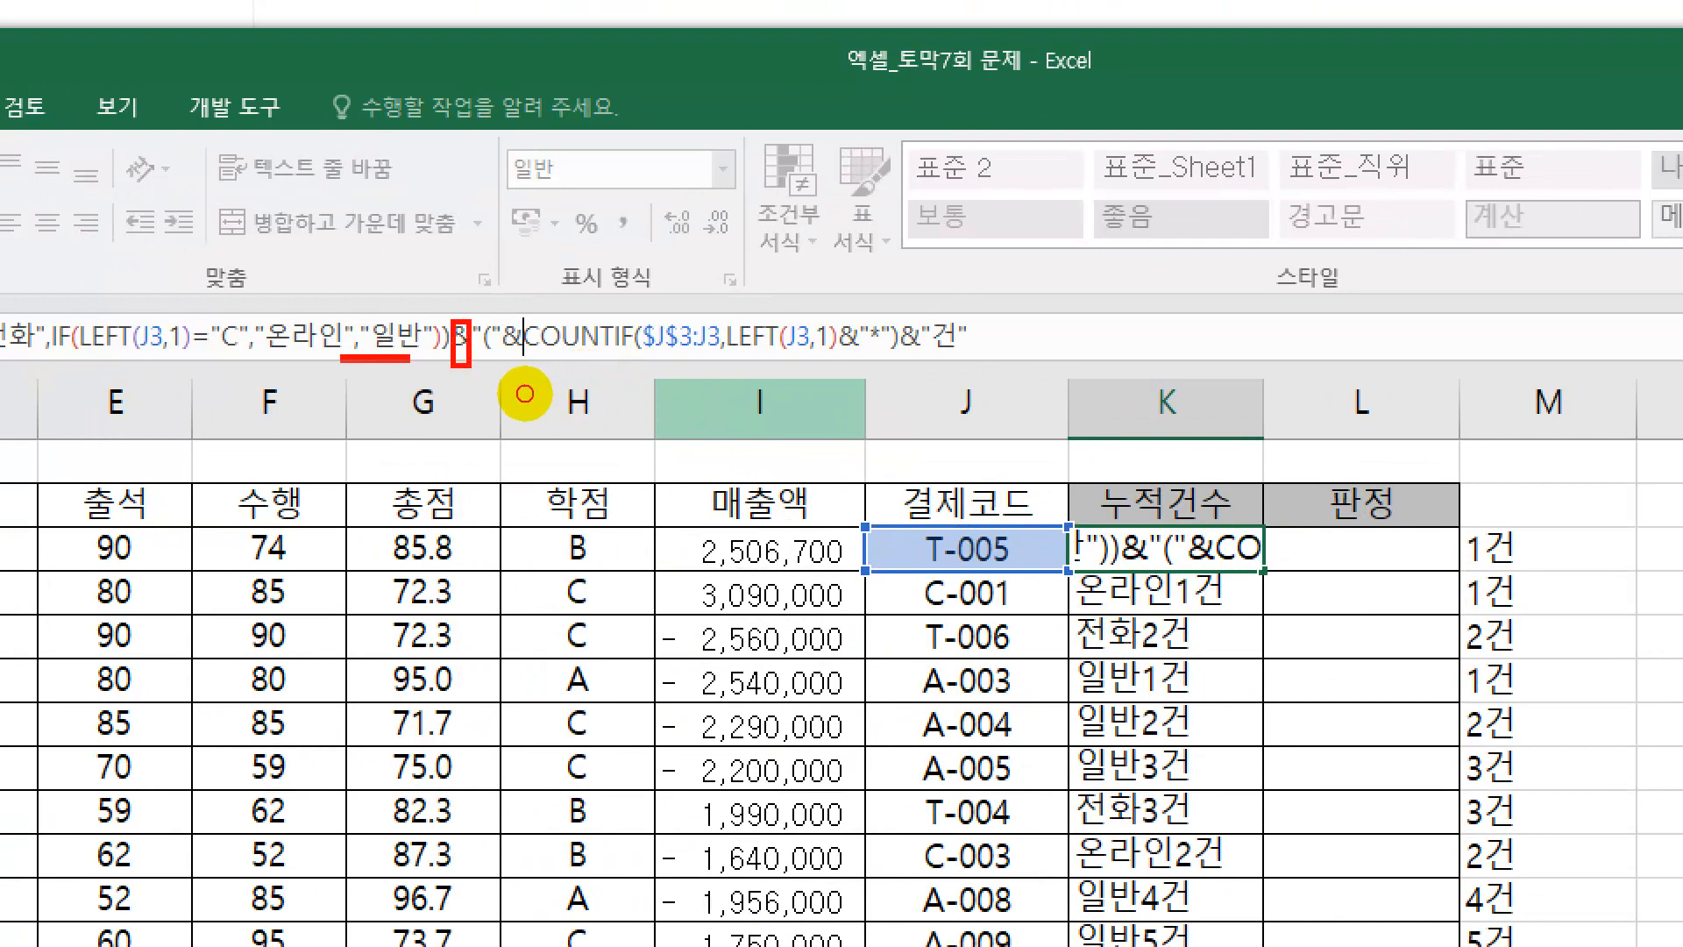
{"action": "left_click_drag", "start_coordinate": [324, 359], "coordinate": [411, 359]}
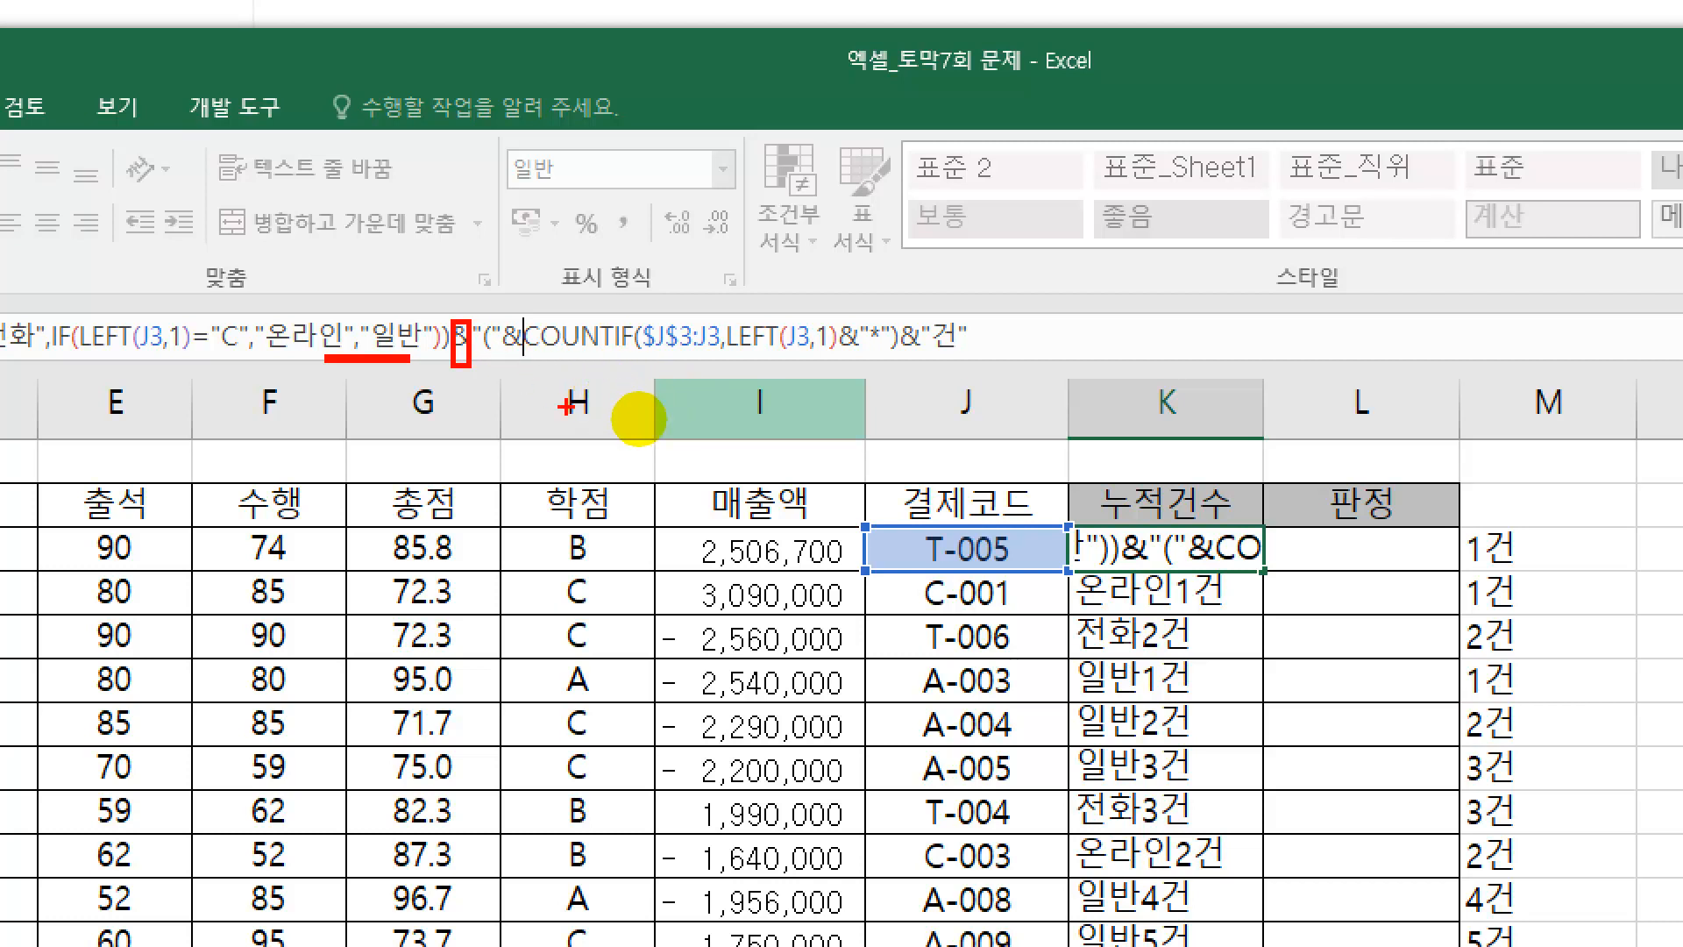
{"action": "key", "text": "Escape"}
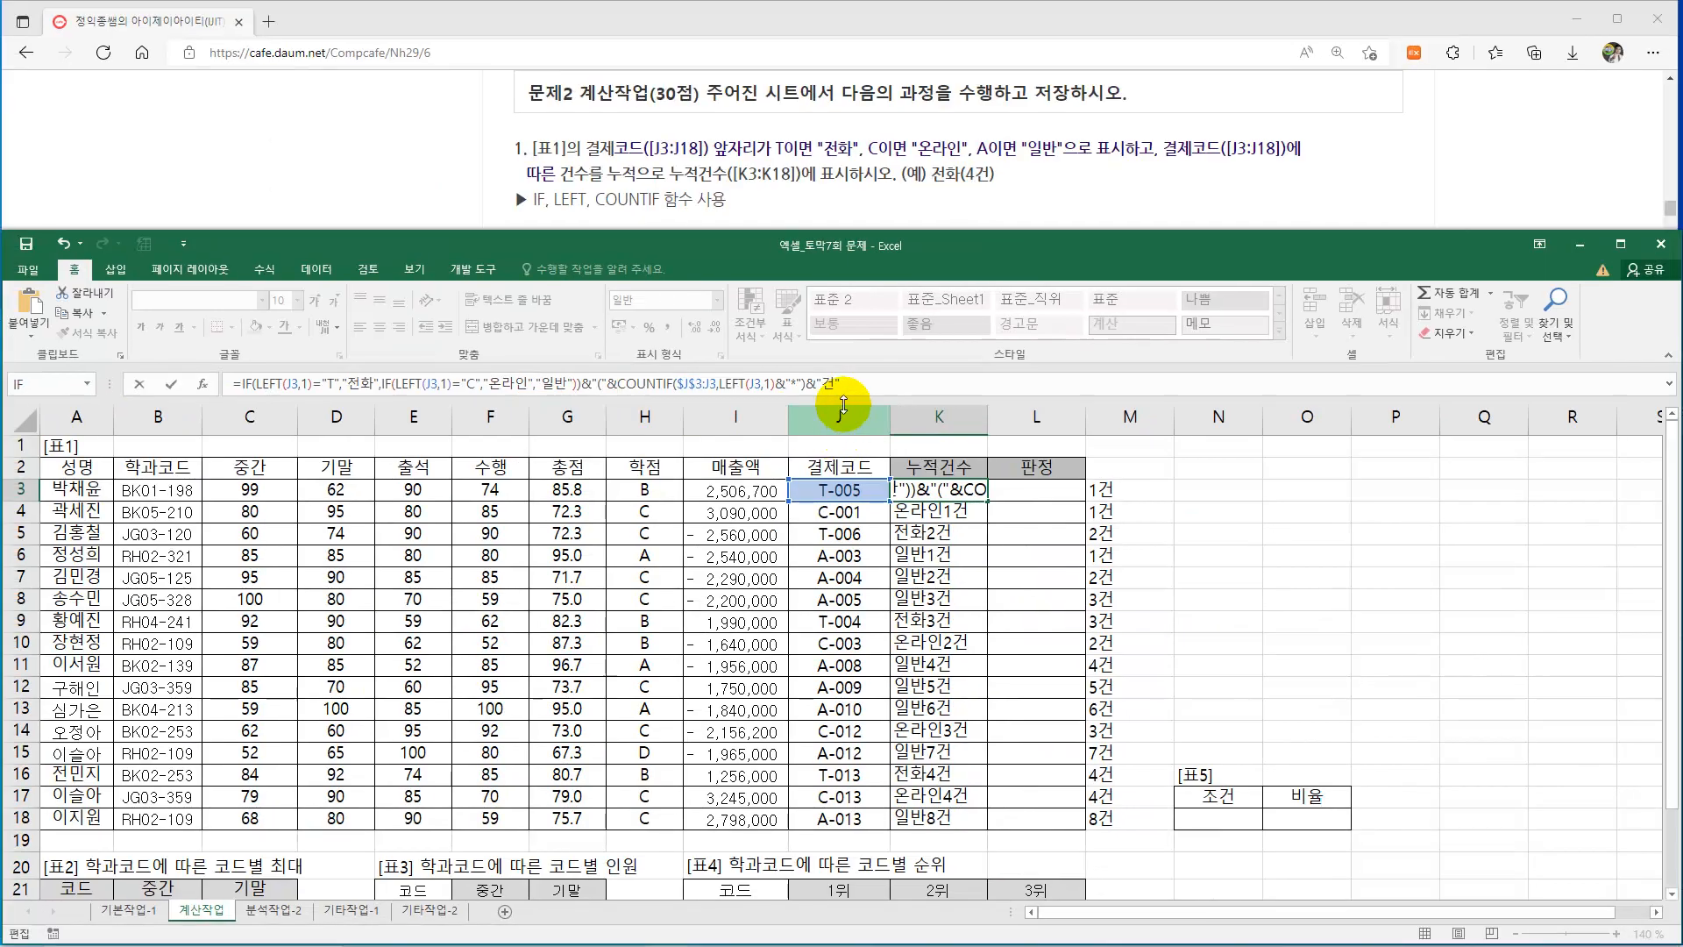
Change the closing text of the K3 formula to "건)" and fill the formula down through K18.
{"action": "left_click", "coordinate": [834, 384]}
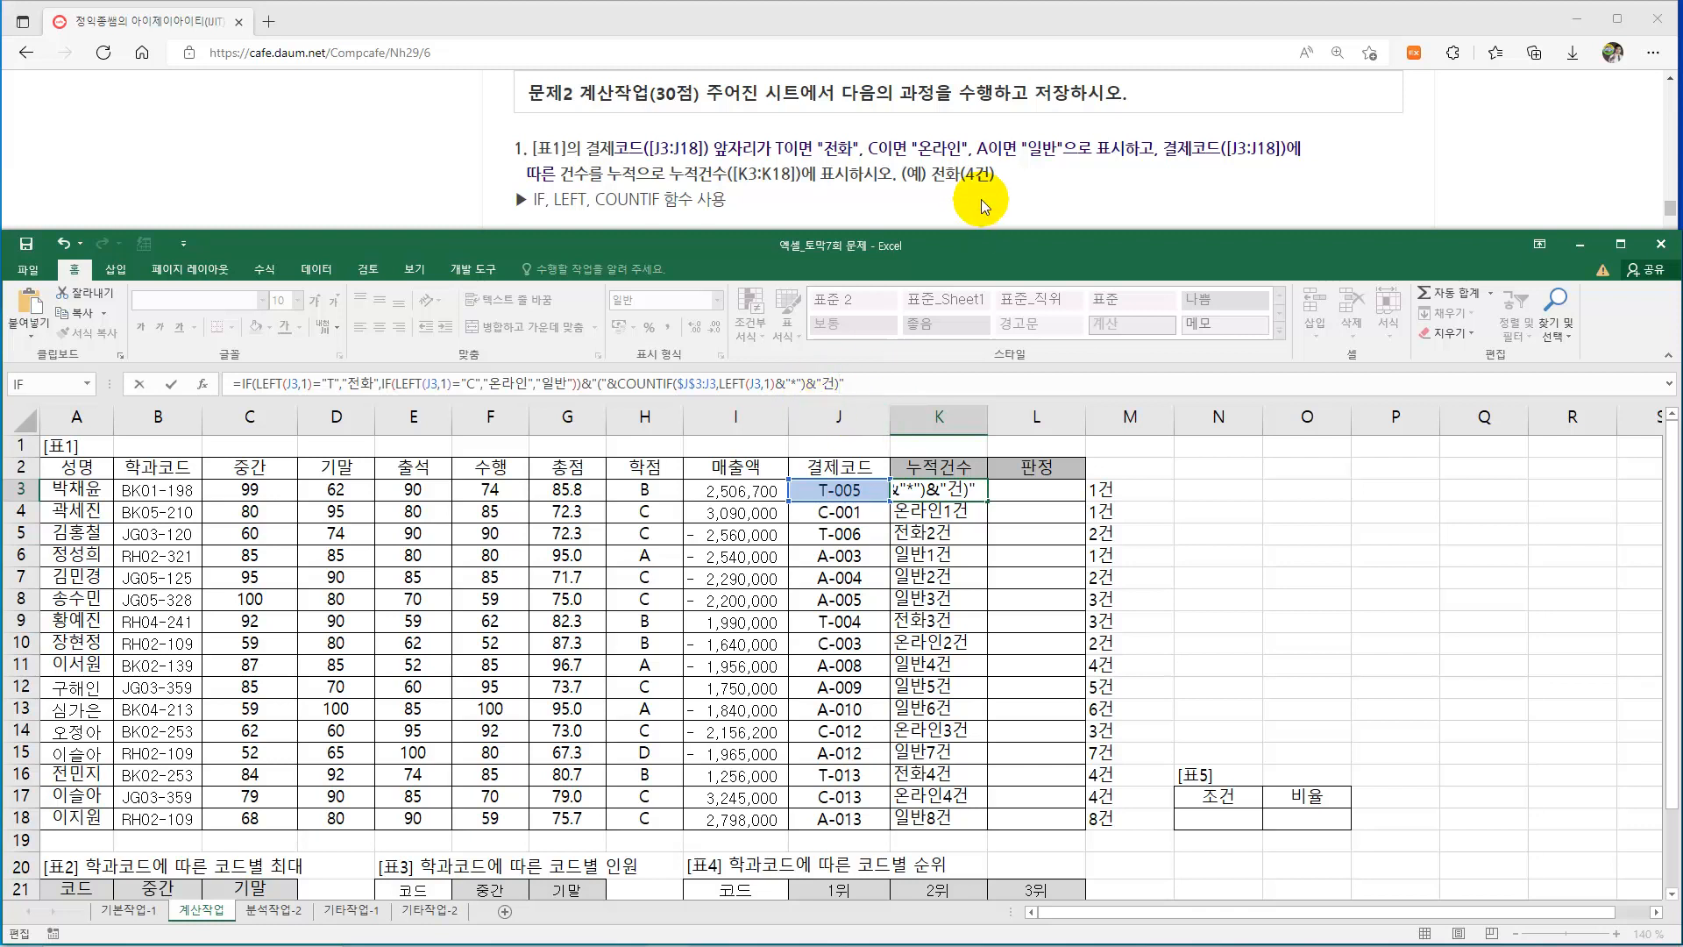
{"action": "key", "text": "ctrl+Return"}
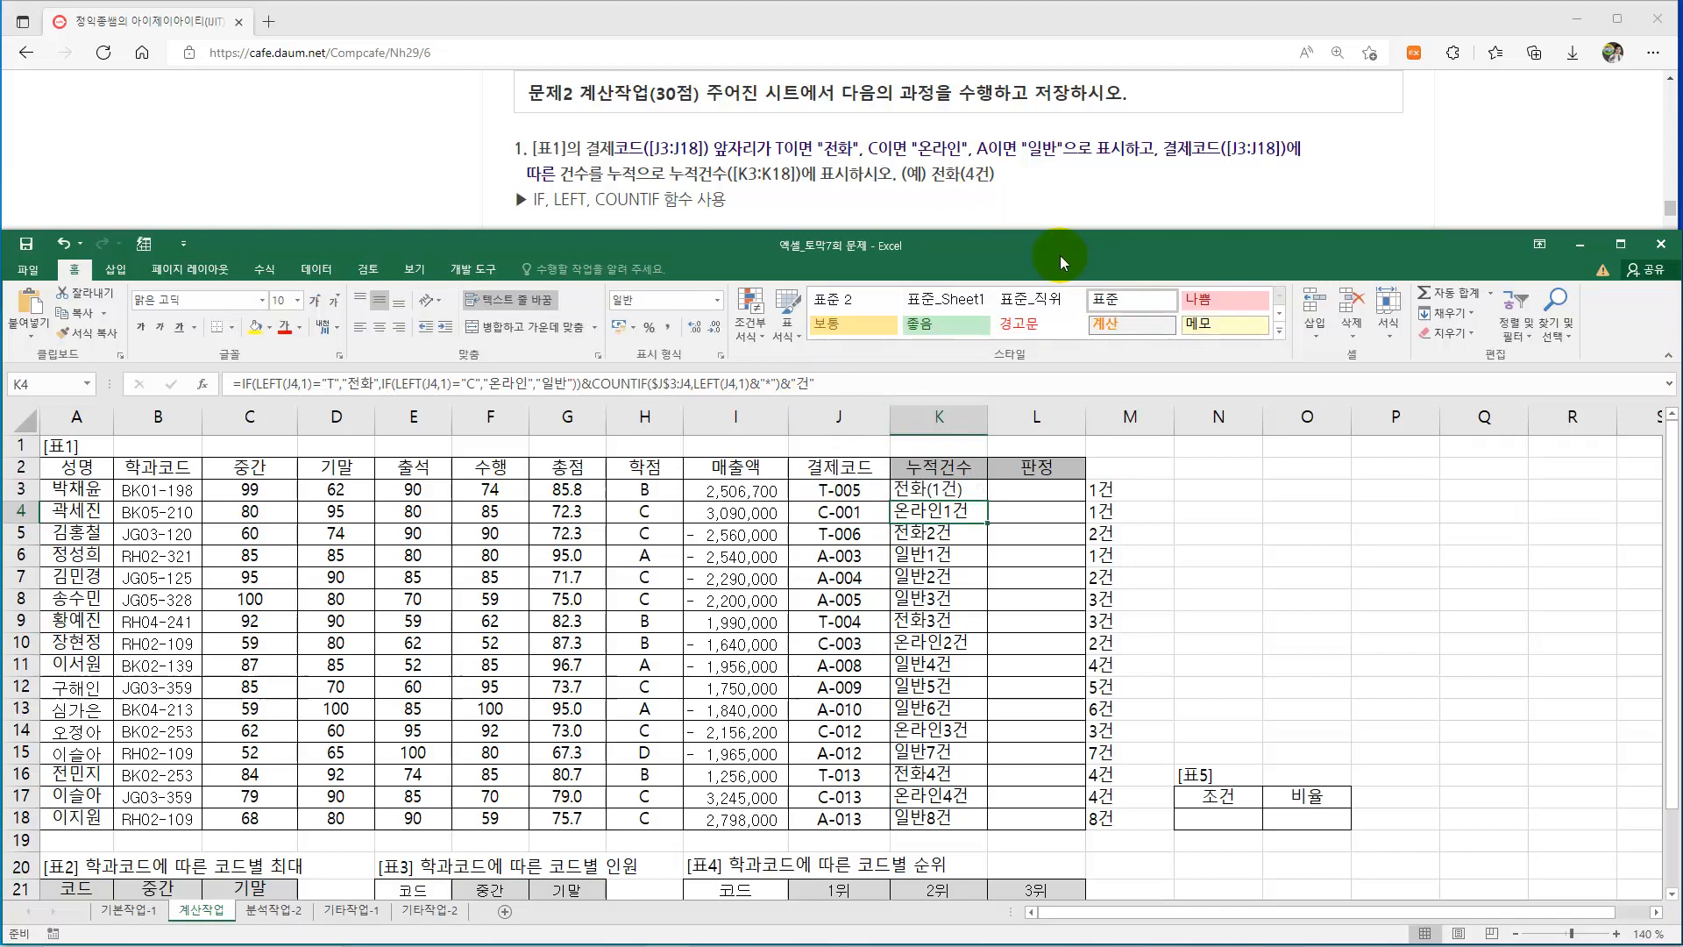
{"action": "left_click_drag", "start_coordinate": [979, 497], "coordinate": [983, 818]}
Remove the separate "("& piece before COUNTIF from the K3 formula.
{"action": "left_click", "coordinate": [947, 489]}
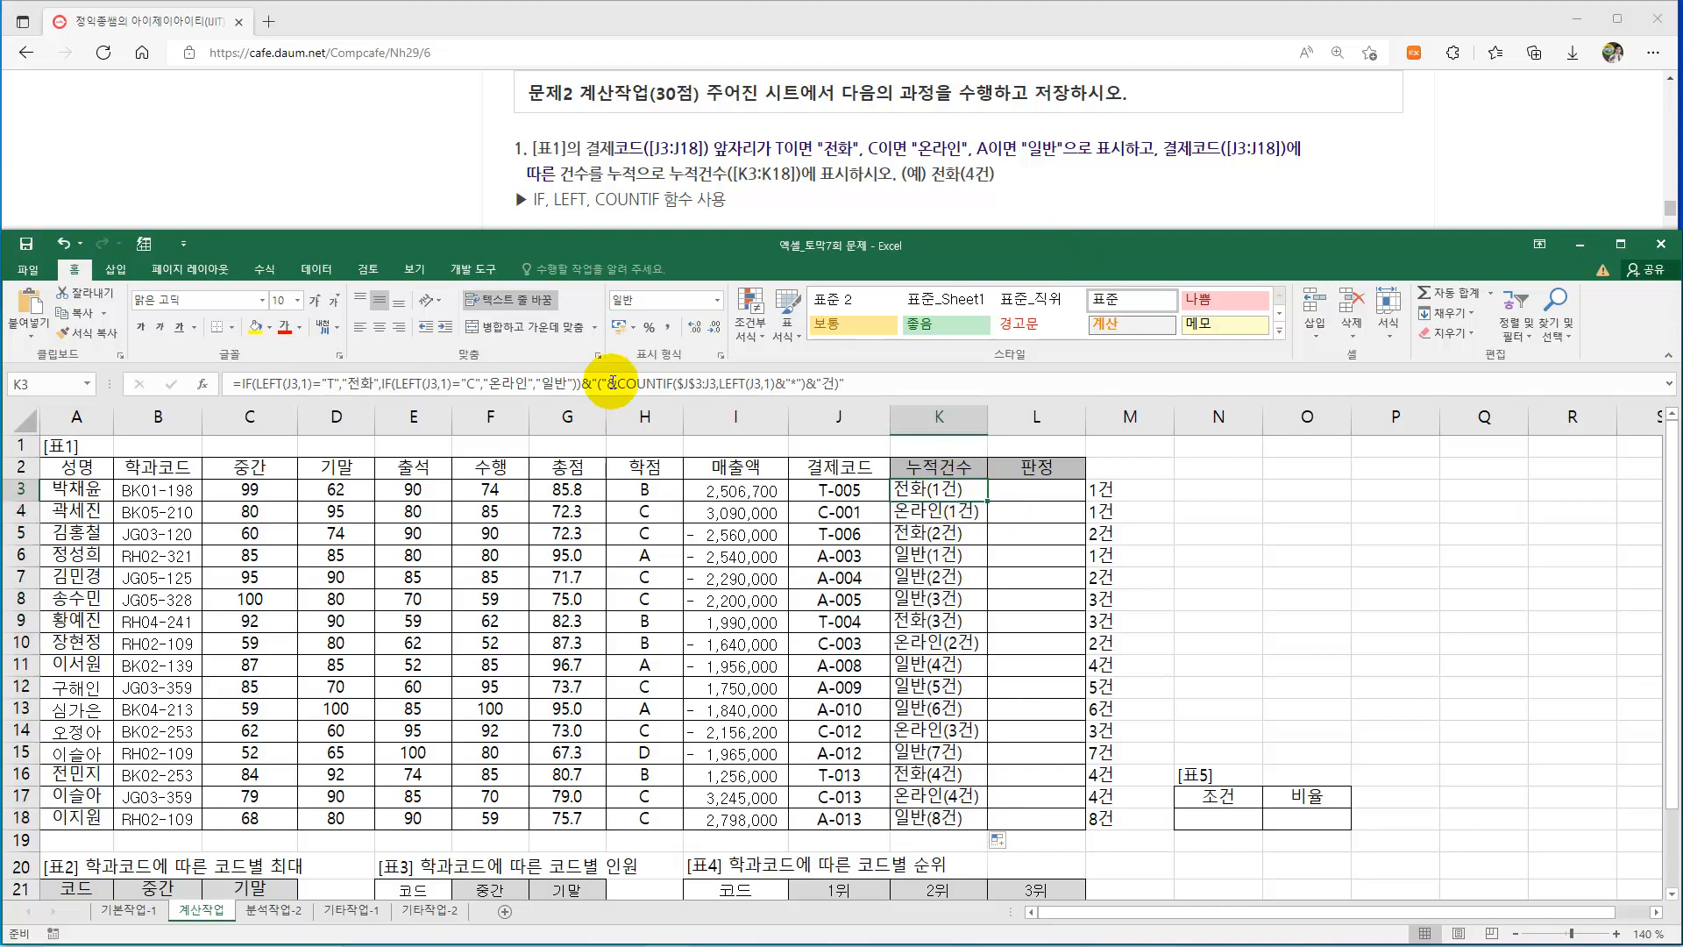
{"action": "left_click", "coordinate": [602, 383]}
{"action": "left_click_drag", "start_coordinate": [602, 383], "coordinate": [594, 384]}
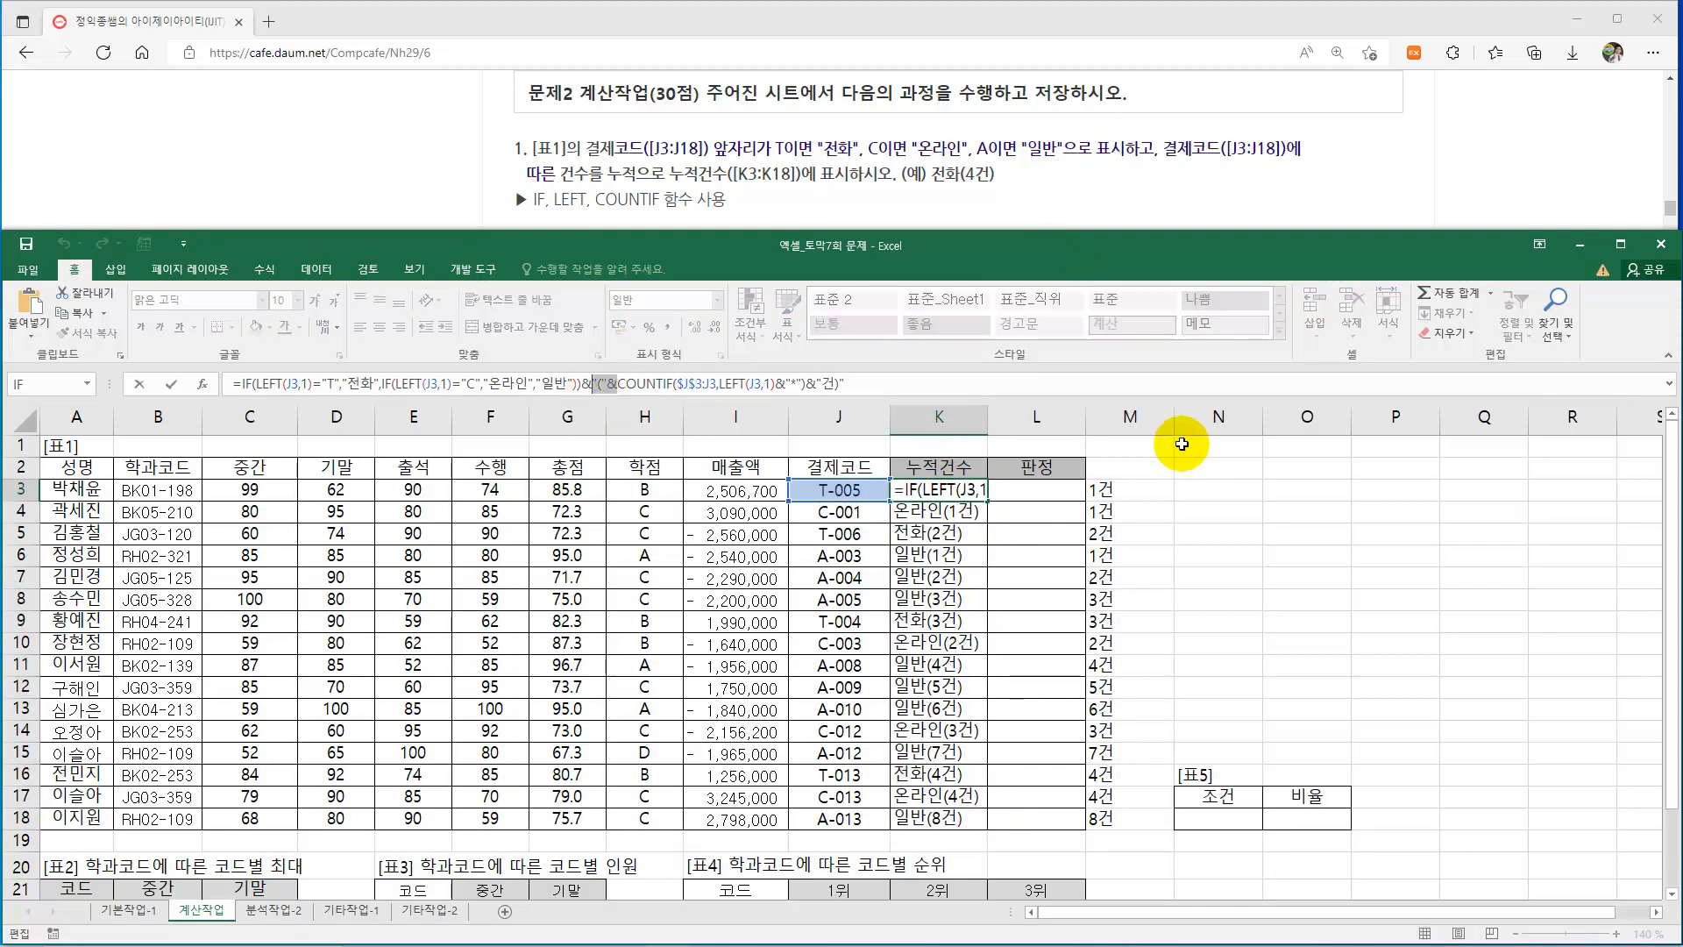
{"action": "key", "text": "Delete"}
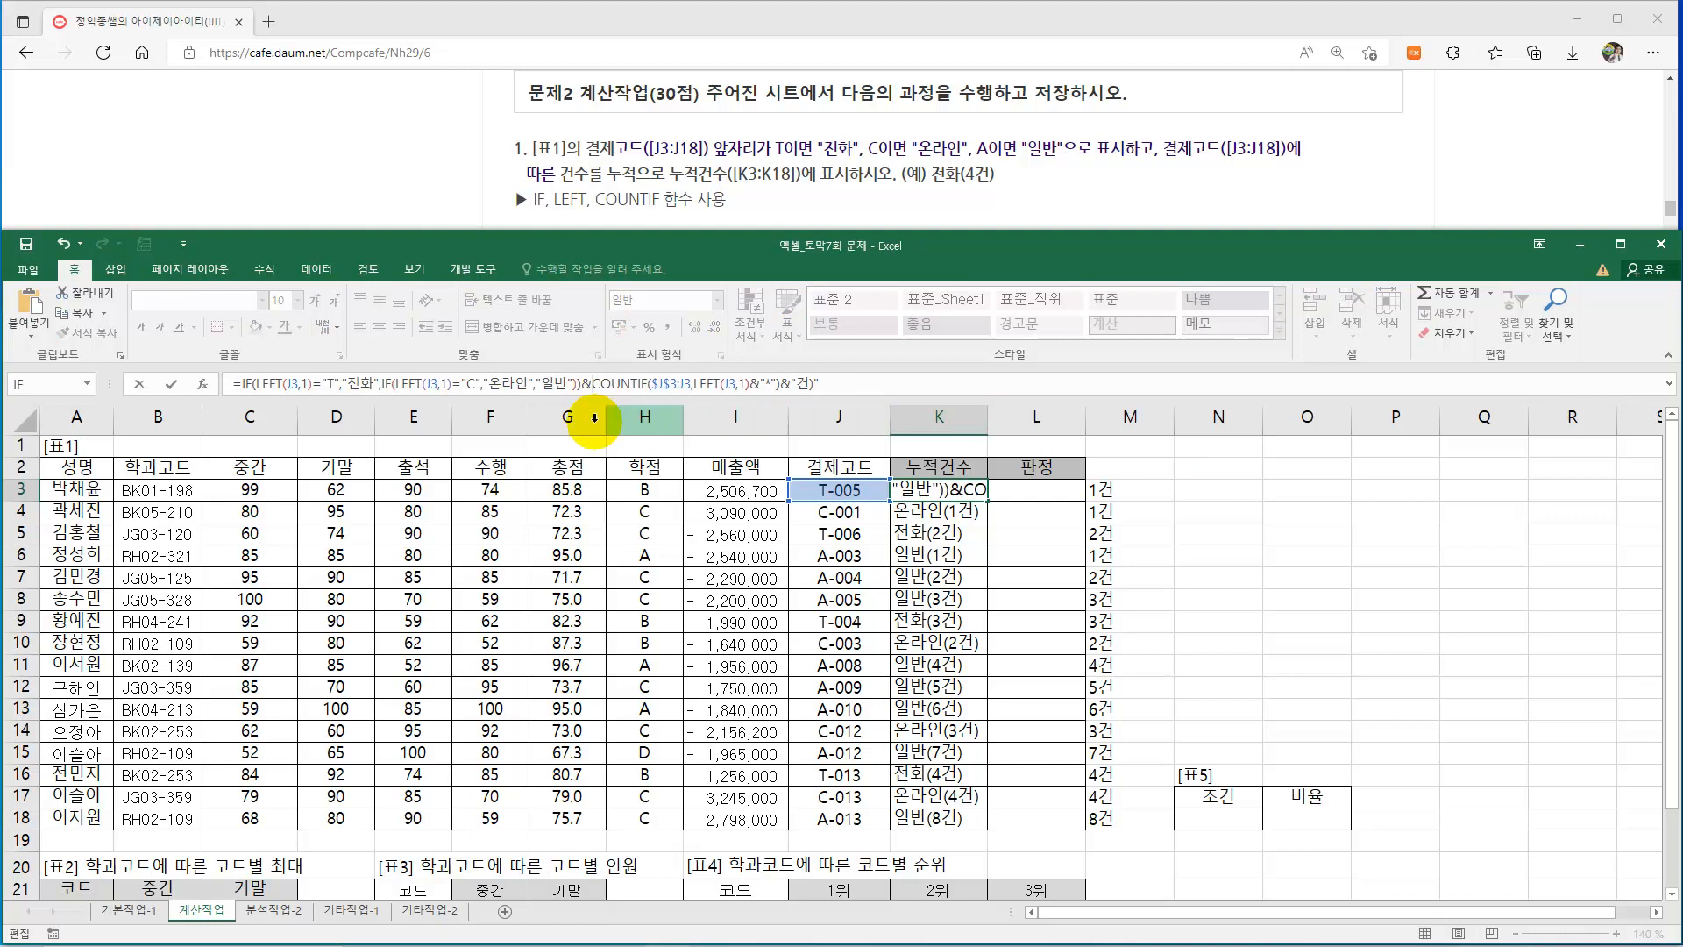
Change the IF result texts in K3 to "전화(", "온라인(" and "일반(" and fill the formula down through K18.
{"action": "left_click", "coordinate": [376, 386]}
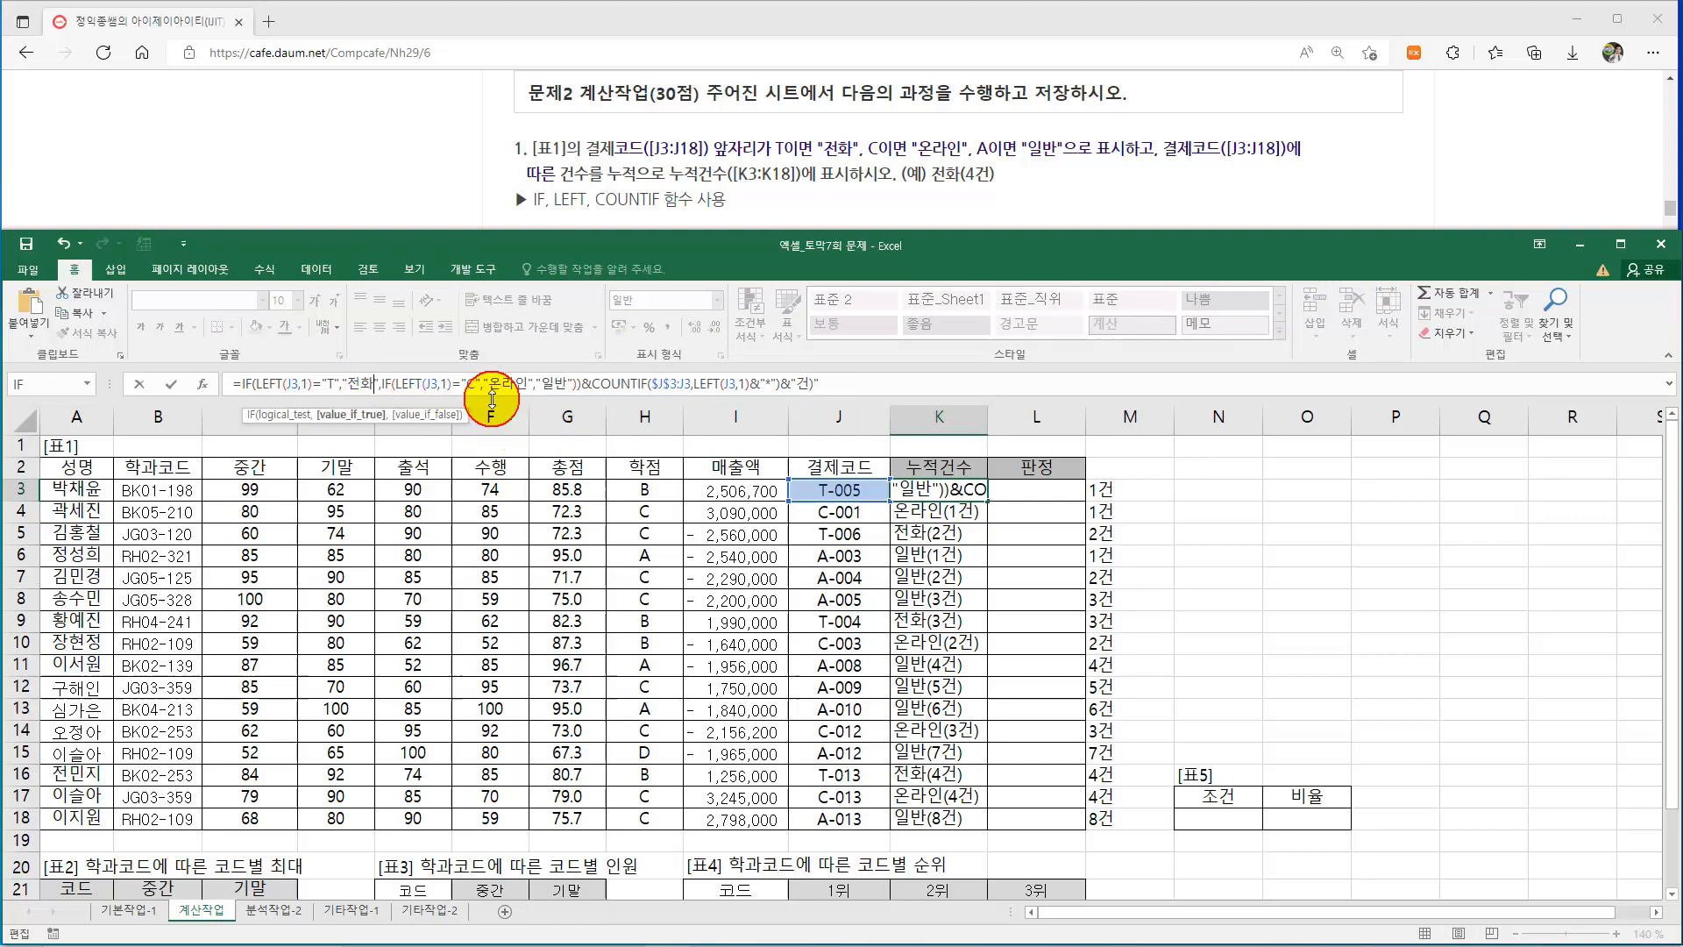
{"action": "type", "text": "("}
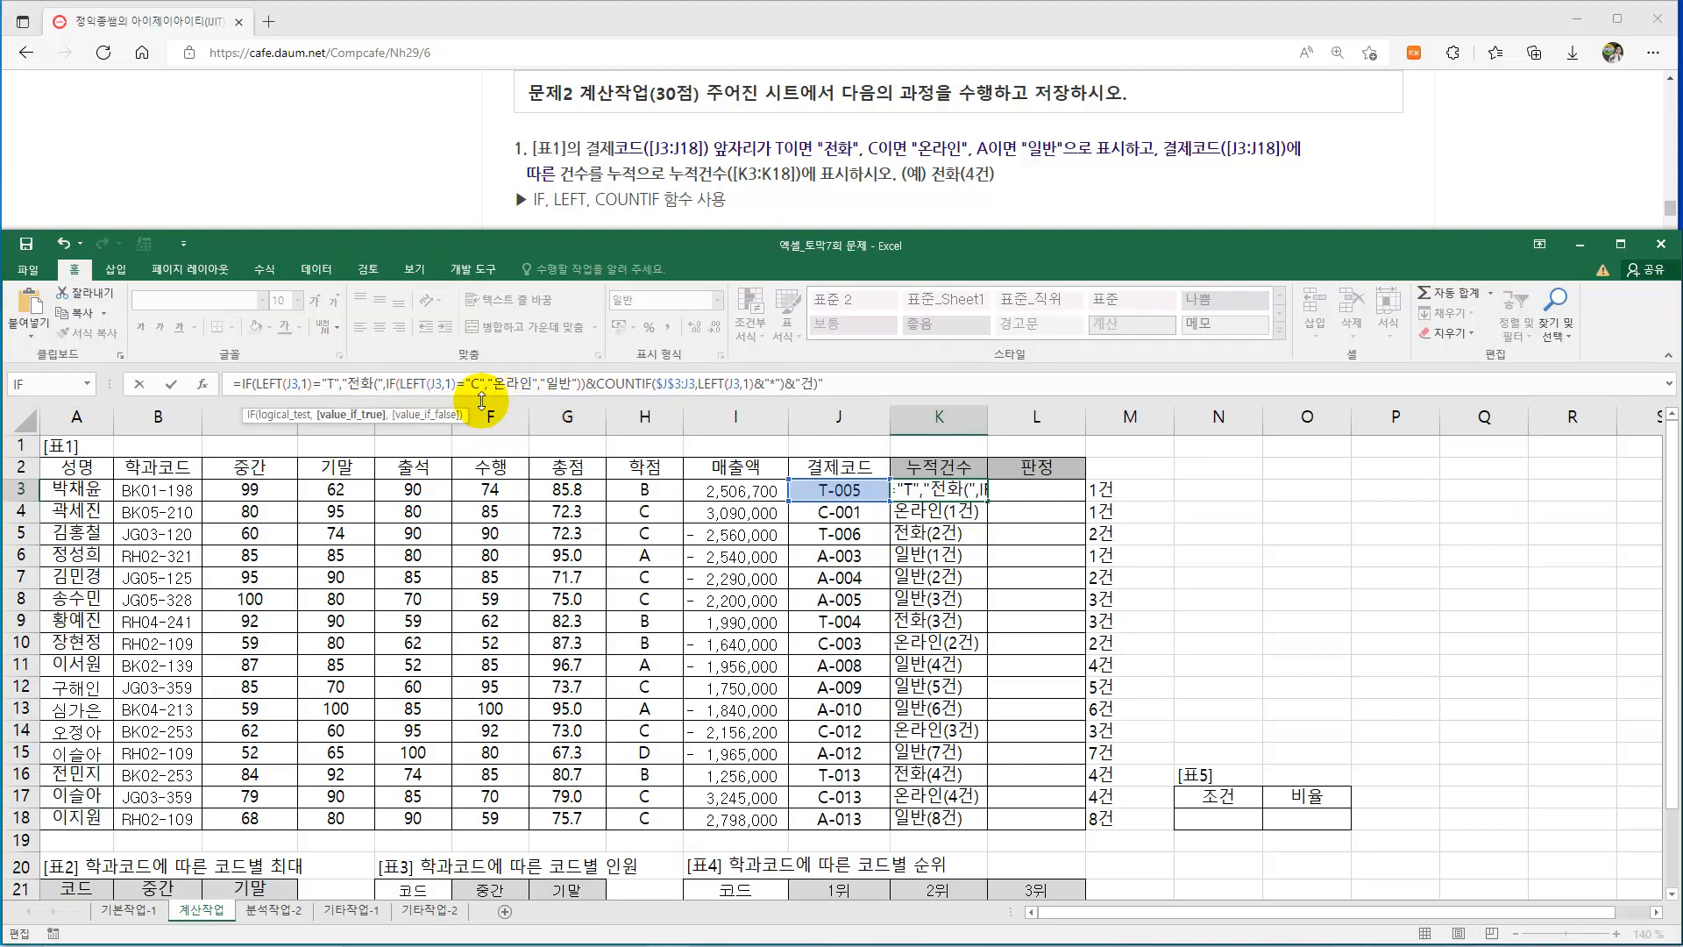
{"action": "left_click", "coordinate": [534, 385]}
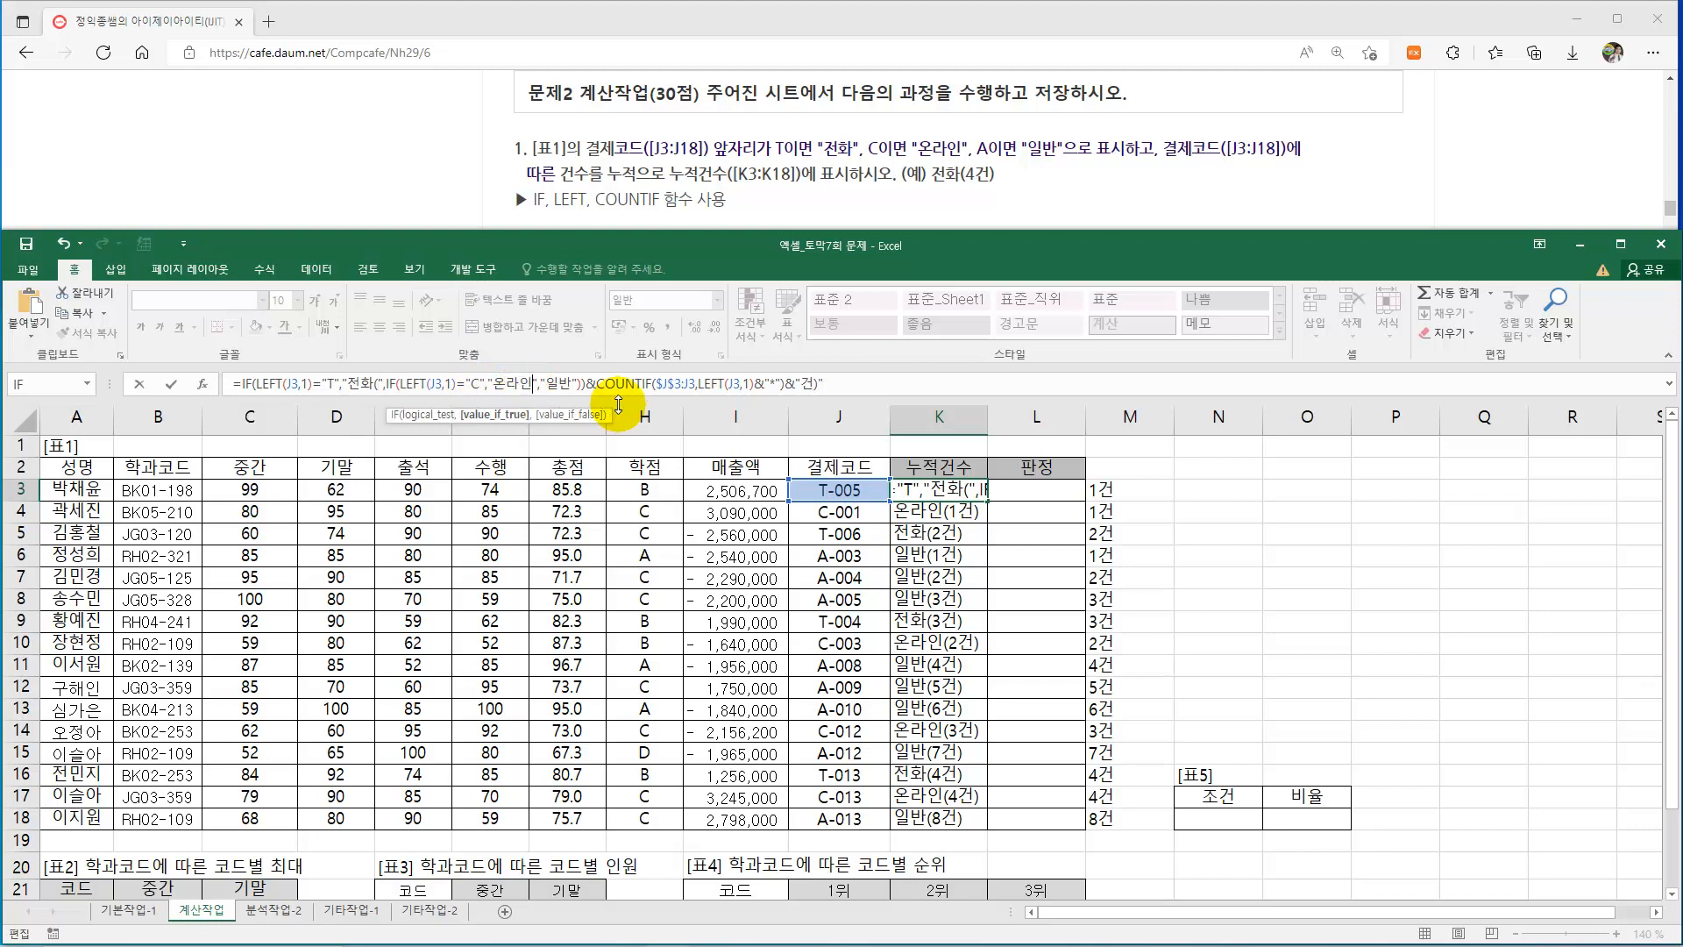
{"action": "type", "text": "("}
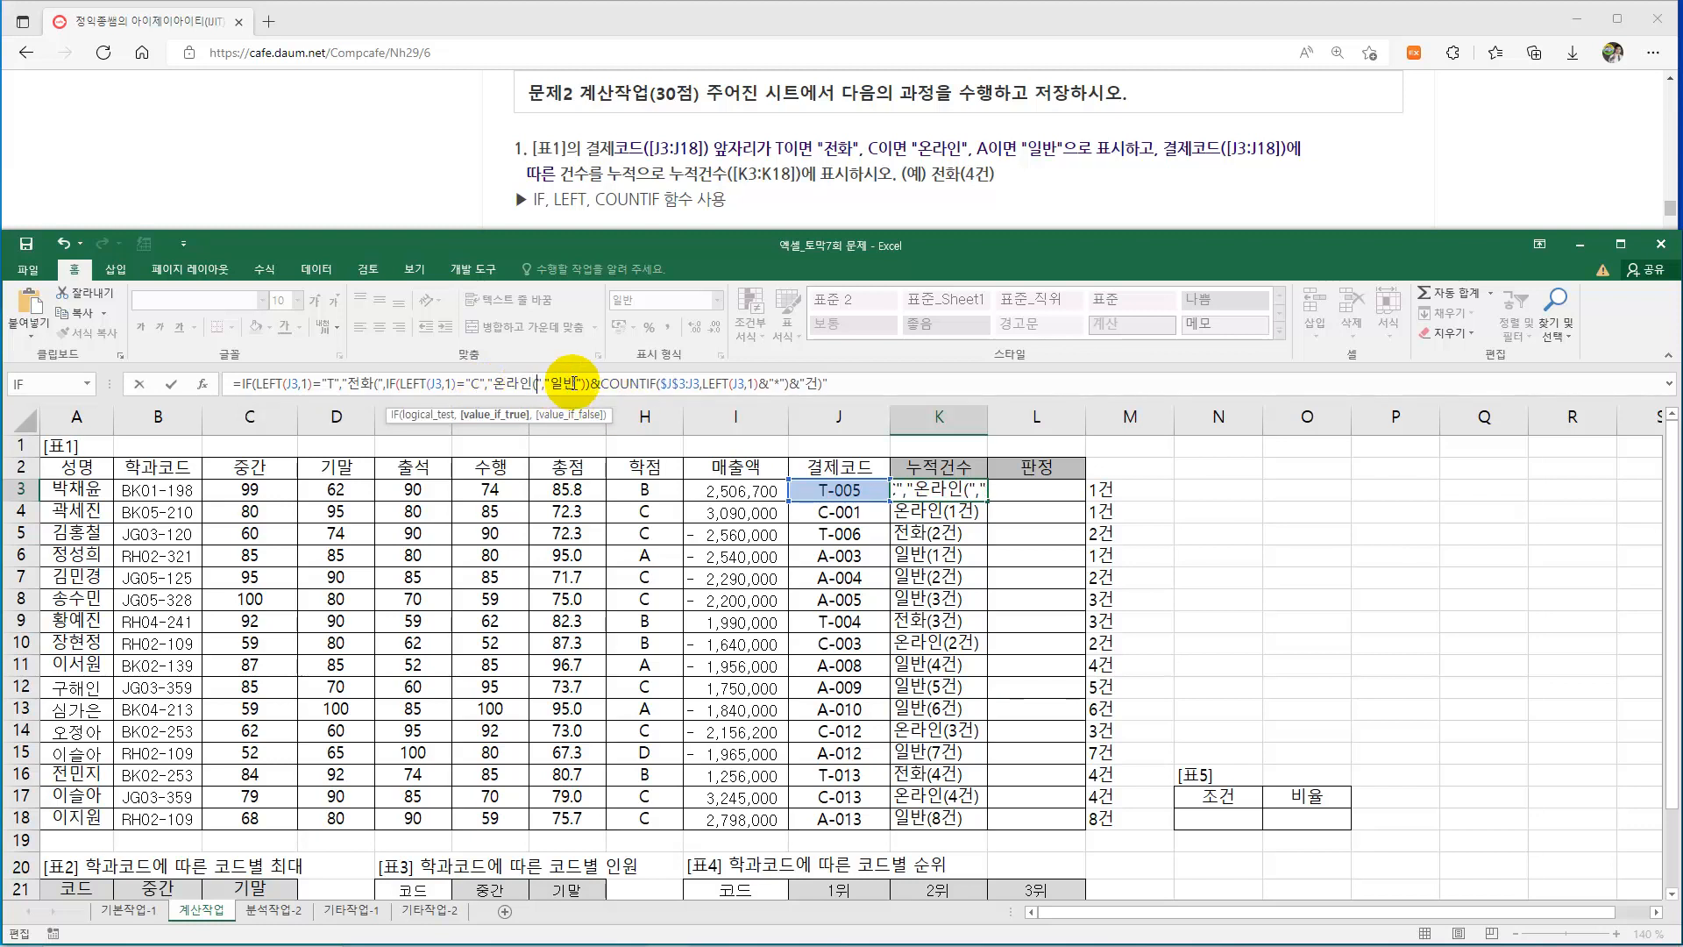
{"action": "left_click", "coordinate": [575, 383]}
{"action": "type", "text": "("}
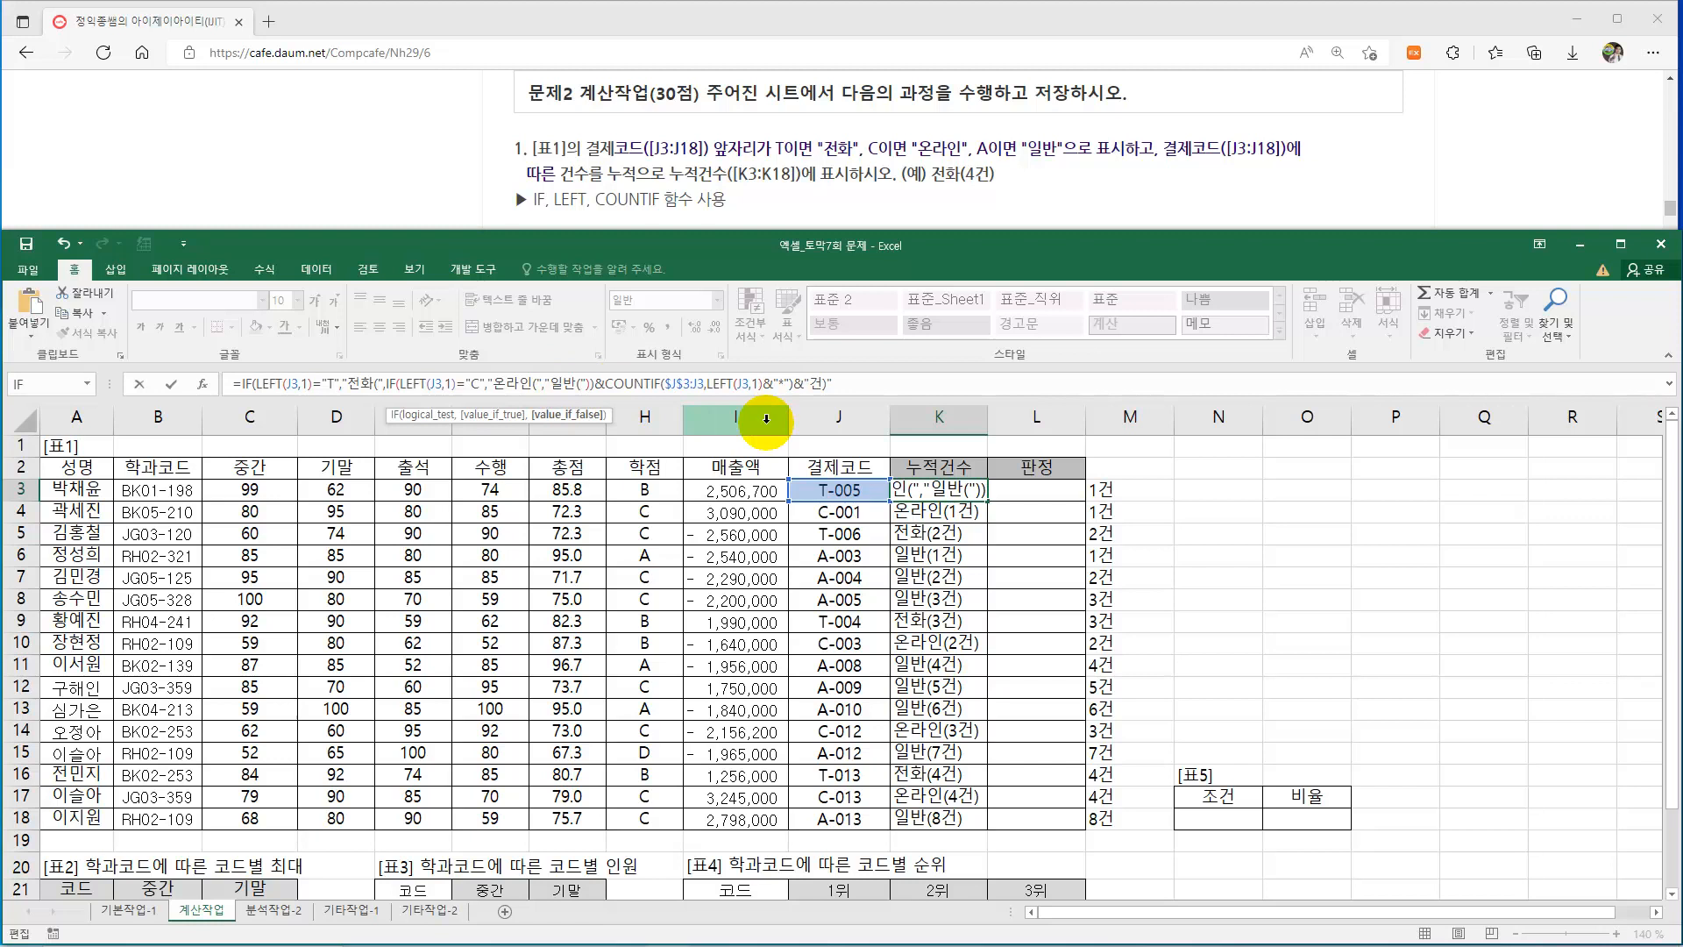
{"action": "key", "text": "Return"}
{"action": "left_click", "coordinate": [981, 491]}
{"action": "left_click_drag", "start_coordinate": [988, 500], "coordinate": [972, 828]}
Delete the COUNTIF test formulas in M3:M18.
{"action": "left_click_drag", "start_coordinate": [1122, 489], "coordinate": [1119, 822]}
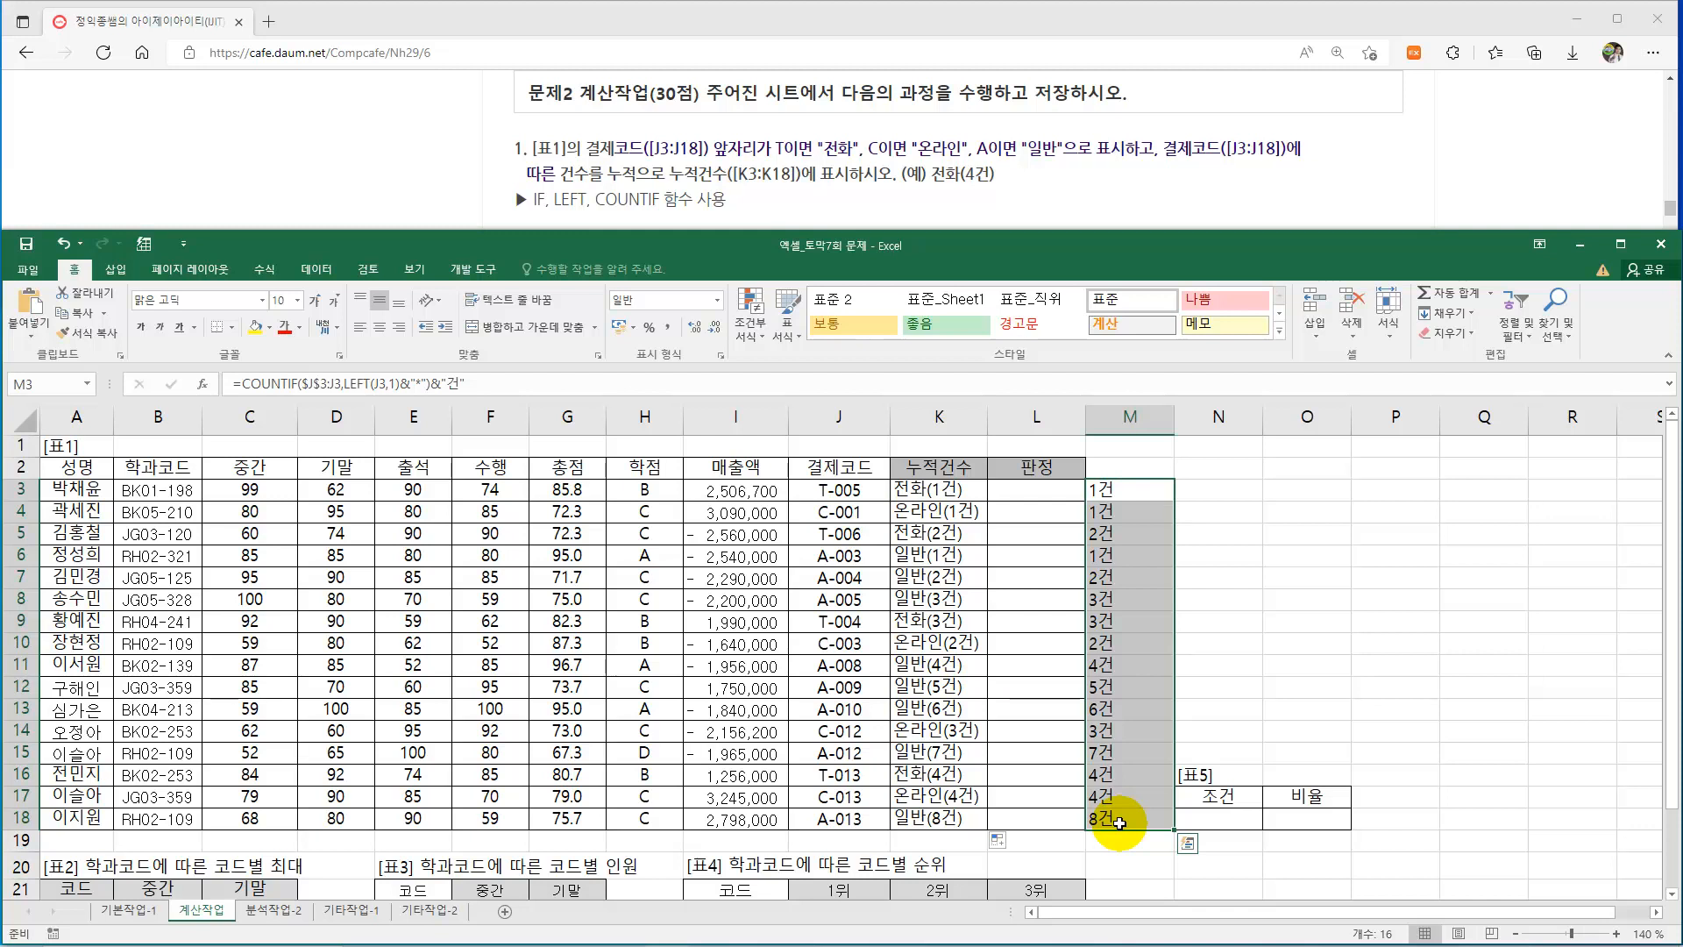
{"action": "key", "text": "Delete"}
{"action": "left_click", "coordinate": [1142, 649]}
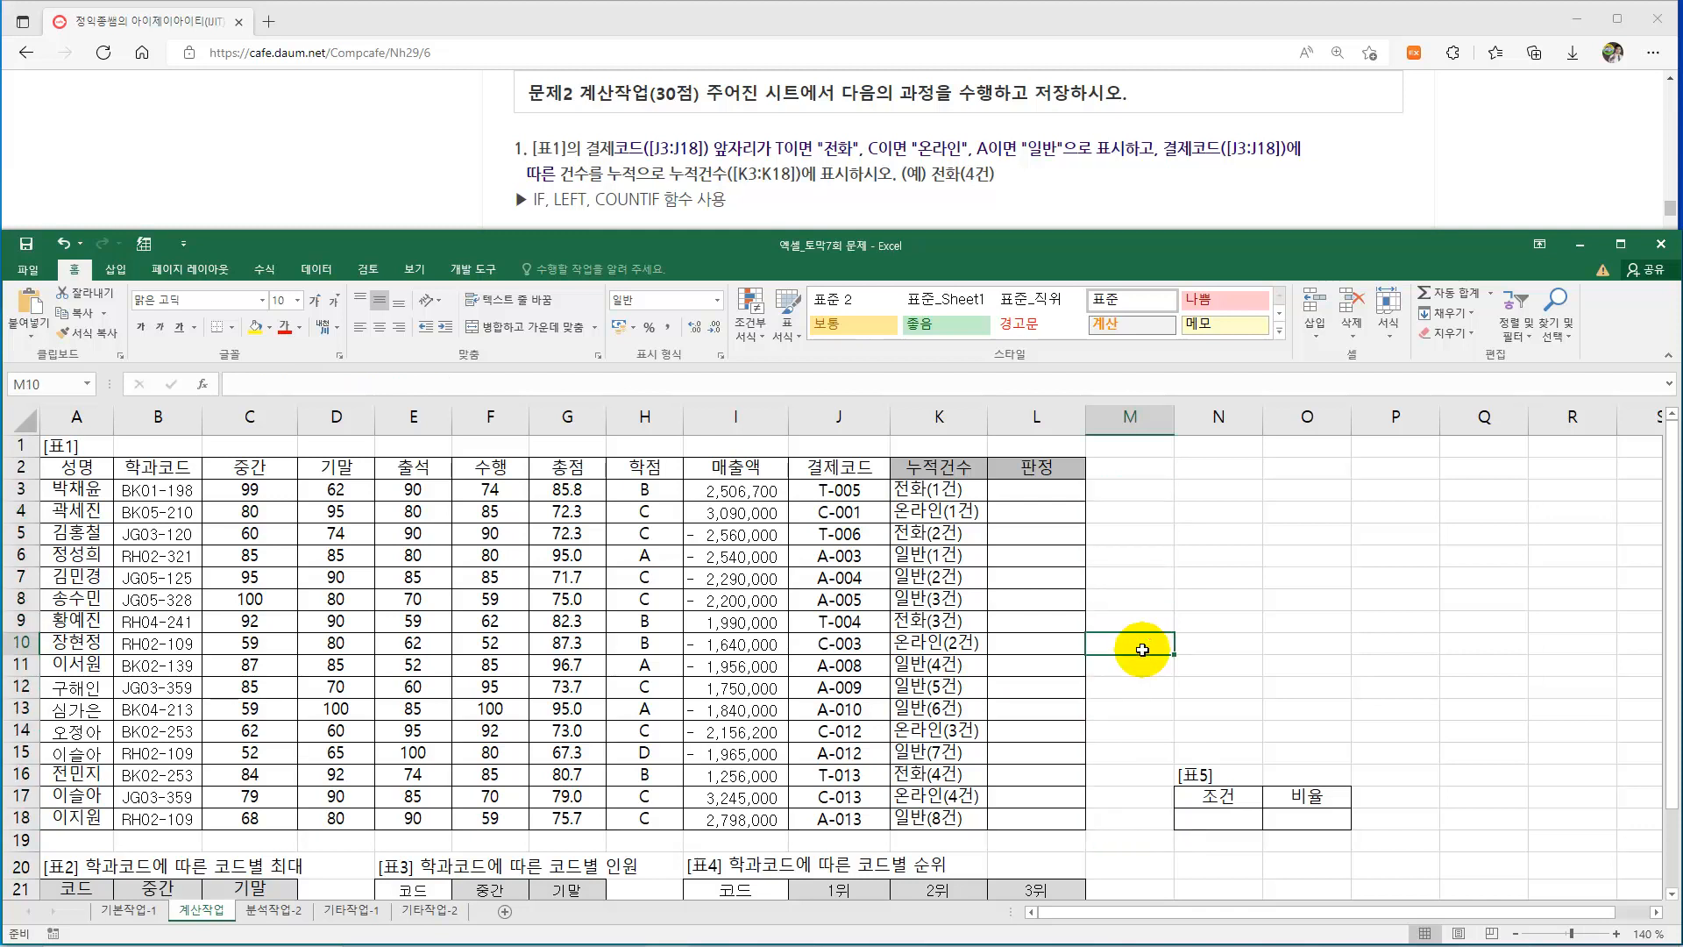